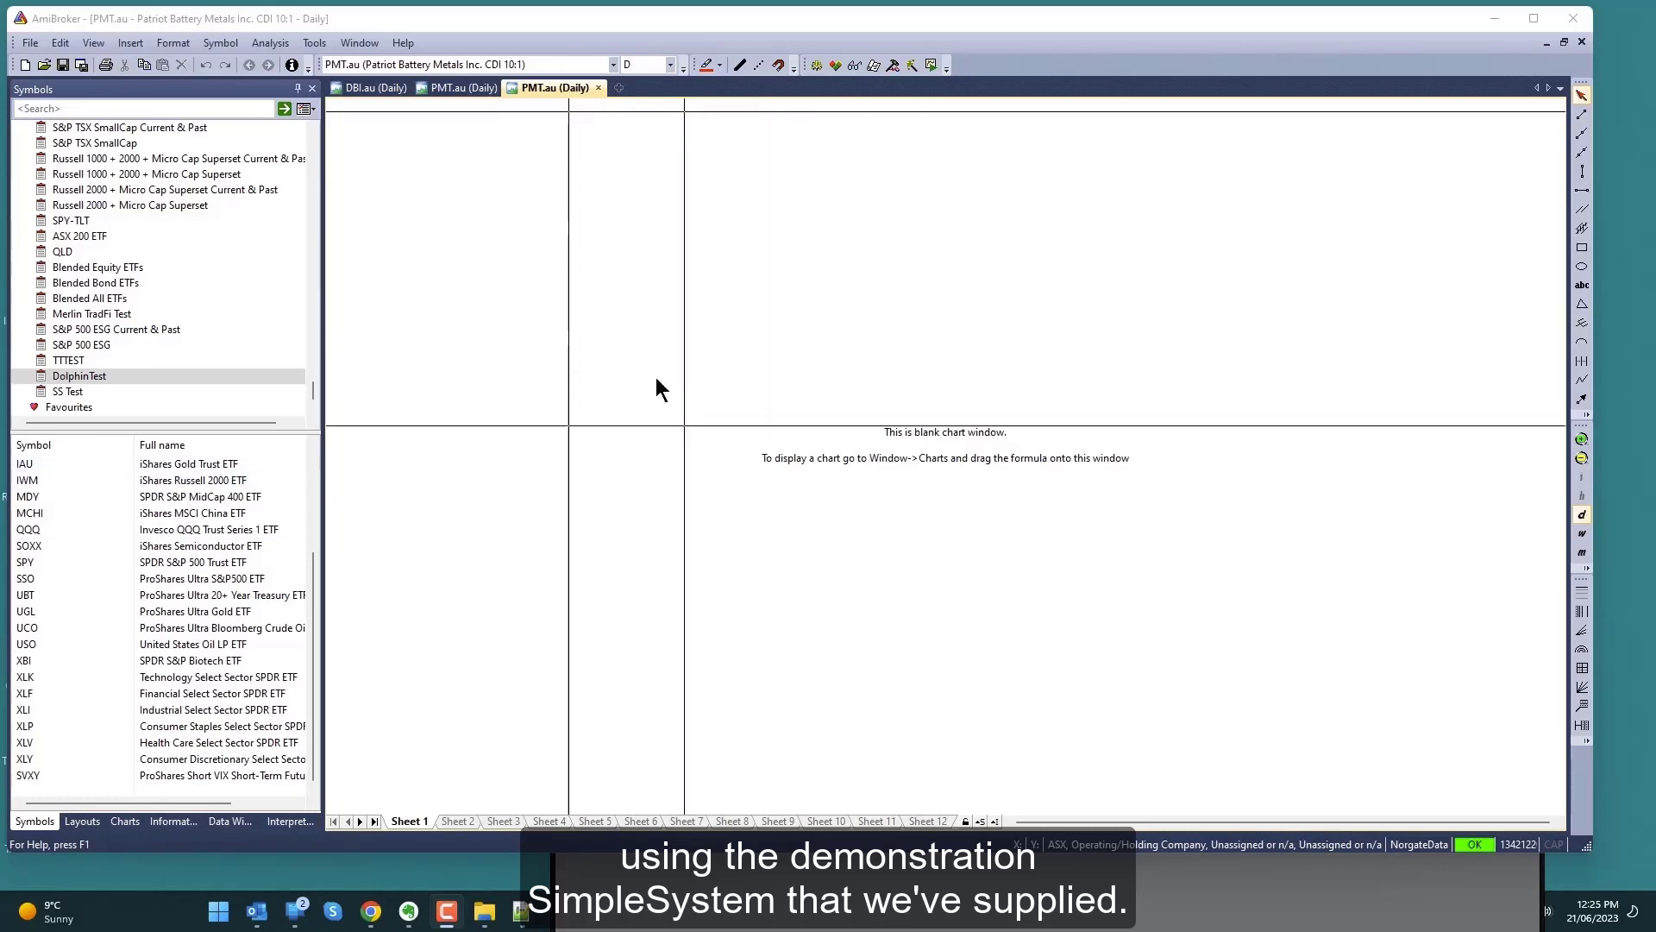
Open the SimpleSystem.apx analysis project from AmiBroker's recent files list
click(30, 43)
mouse_move(122, 426)
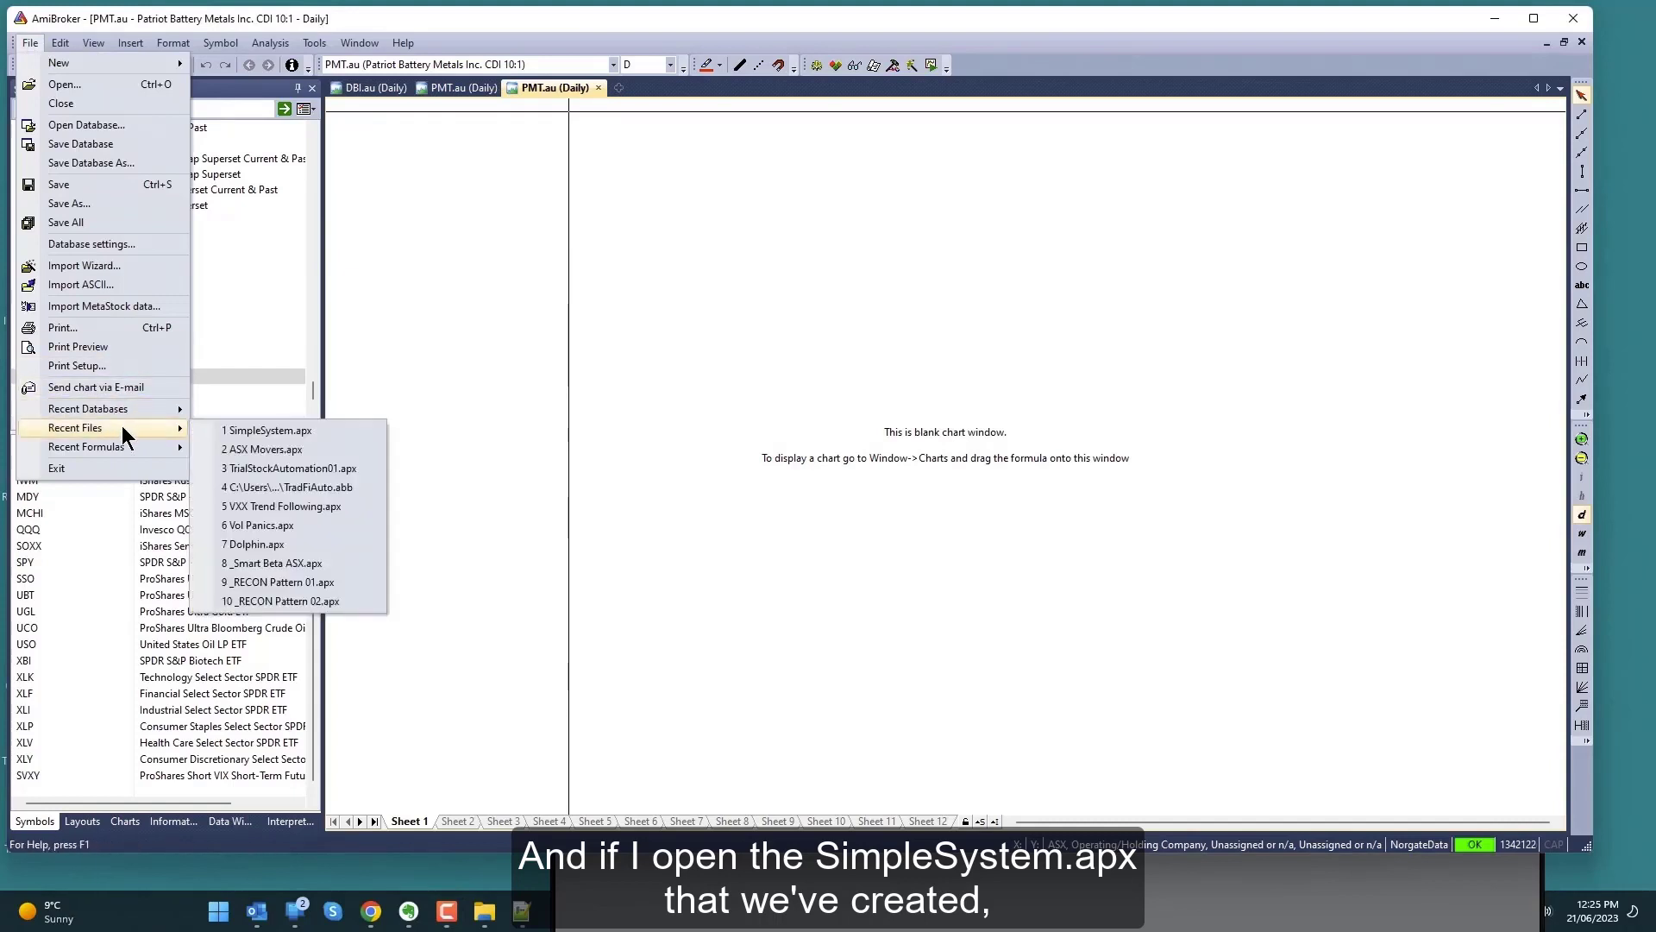
click(254, 429)
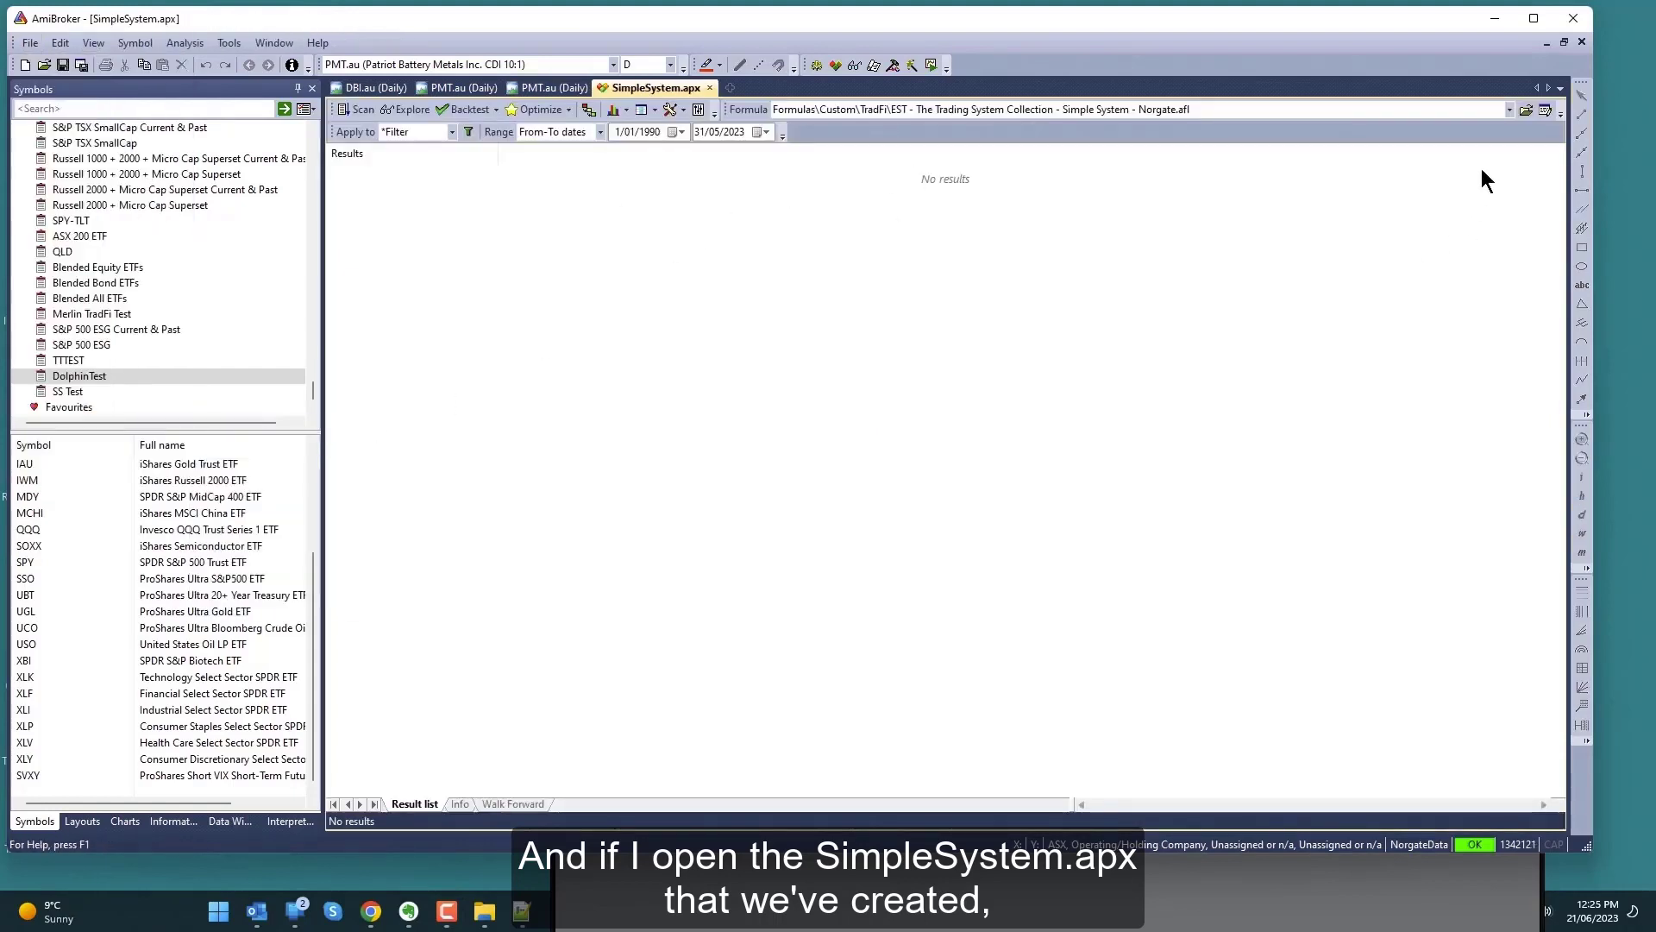
click(1545, 109)
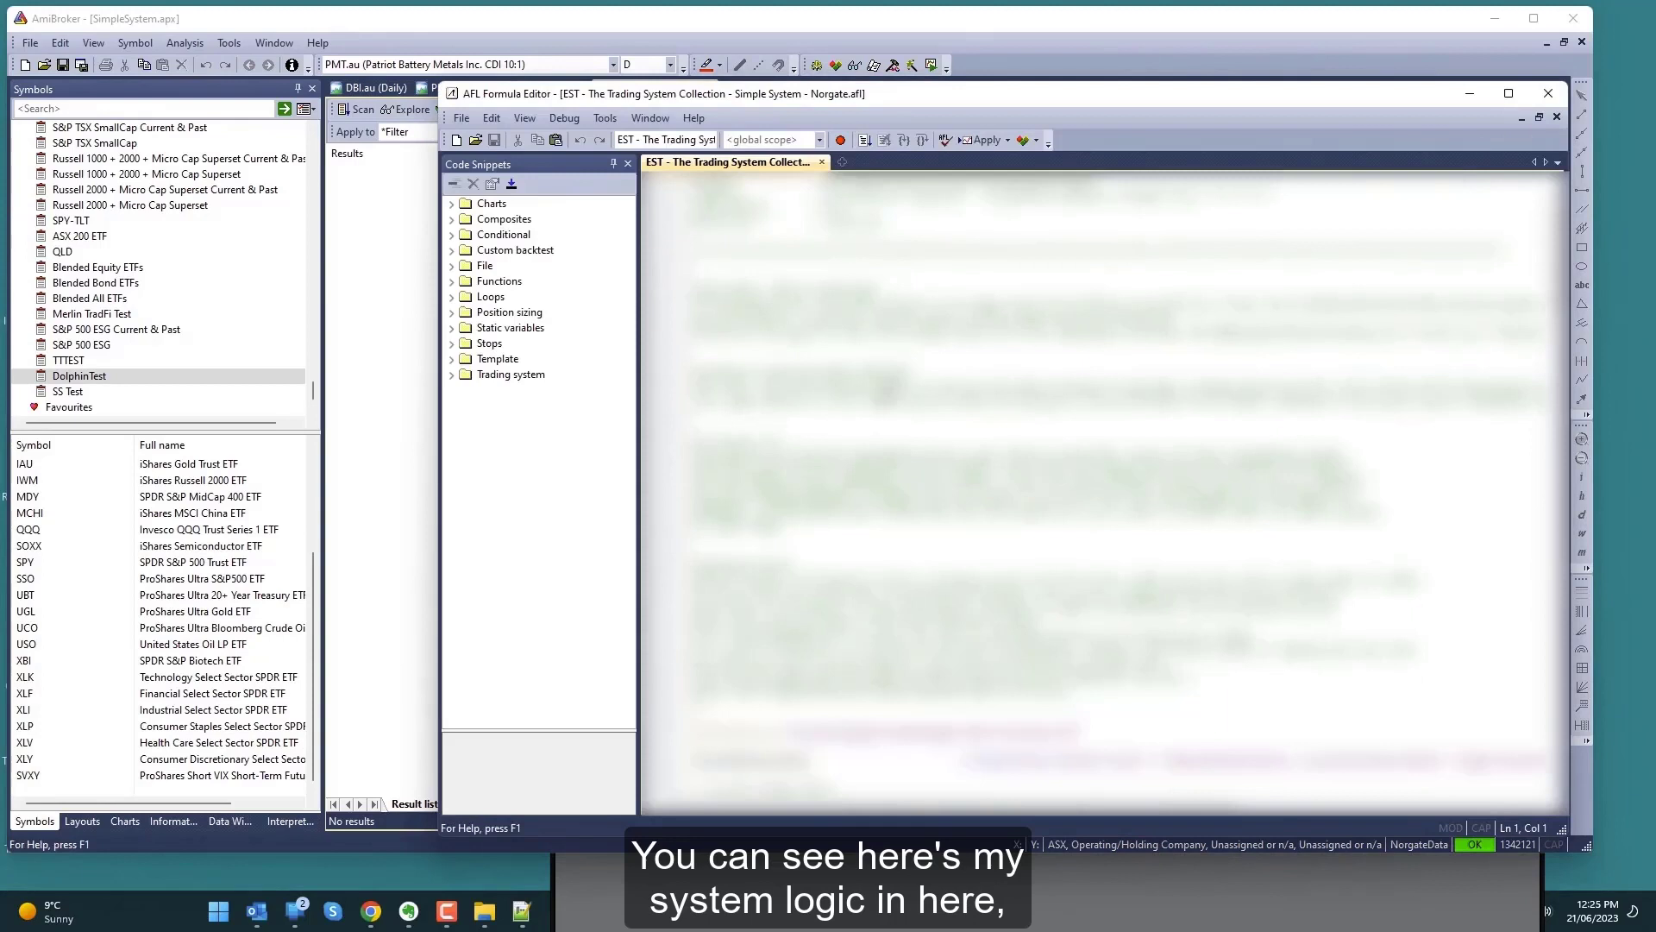
scroll(1104, 483, down, 10)
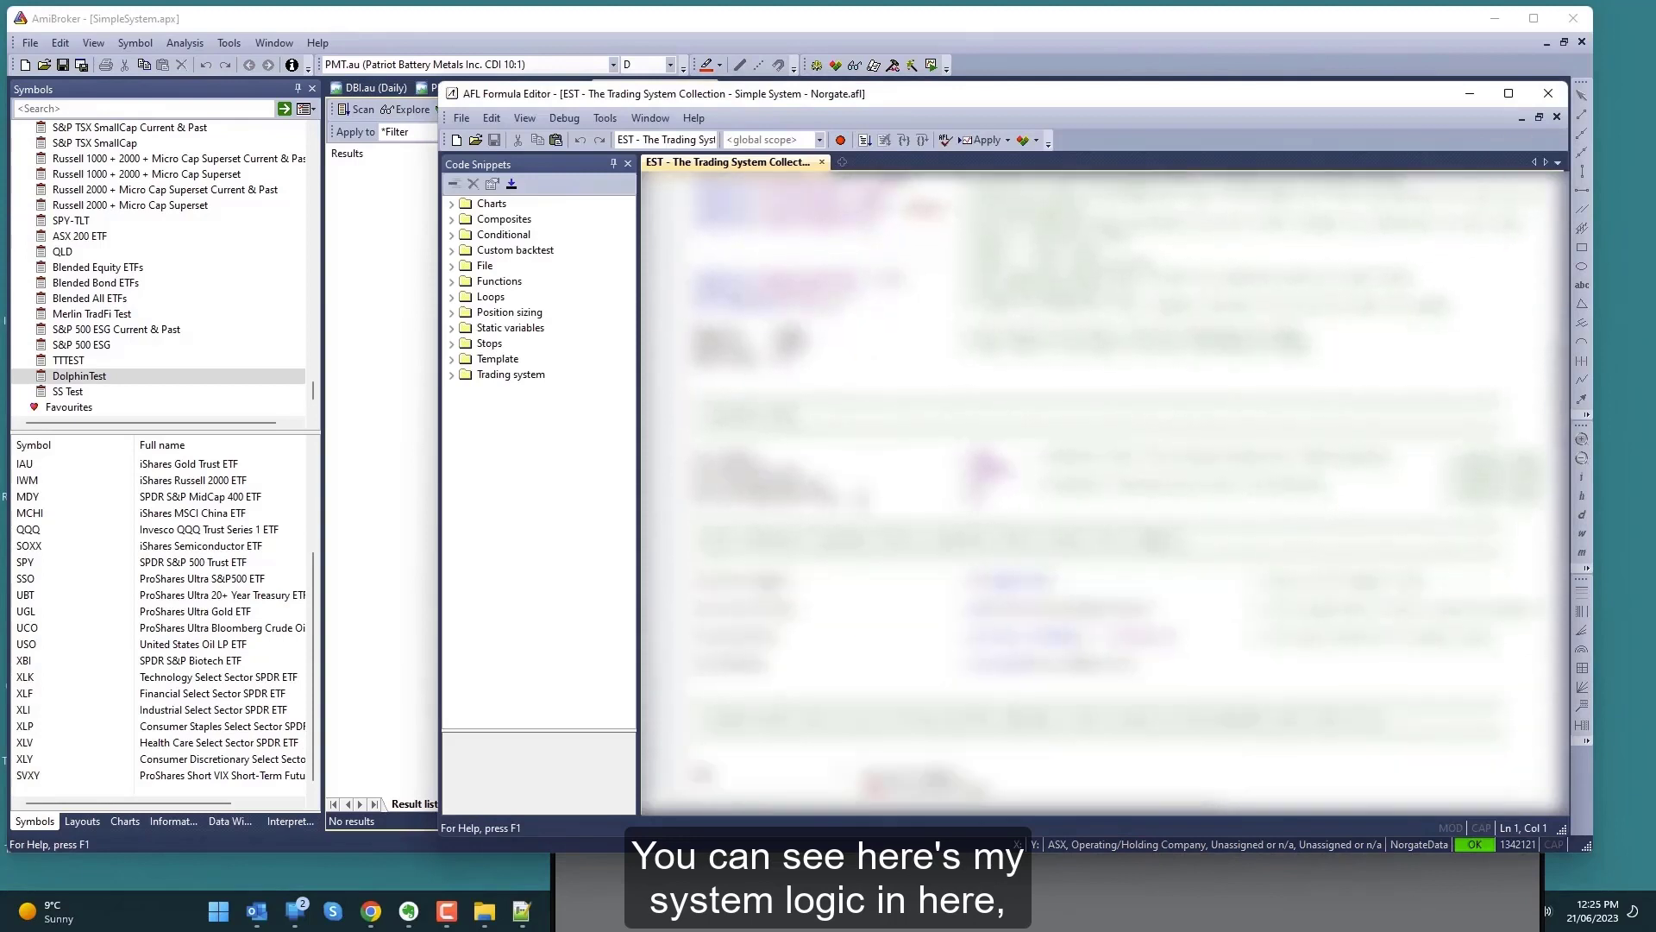
scroll(1118, 485, down, 3)
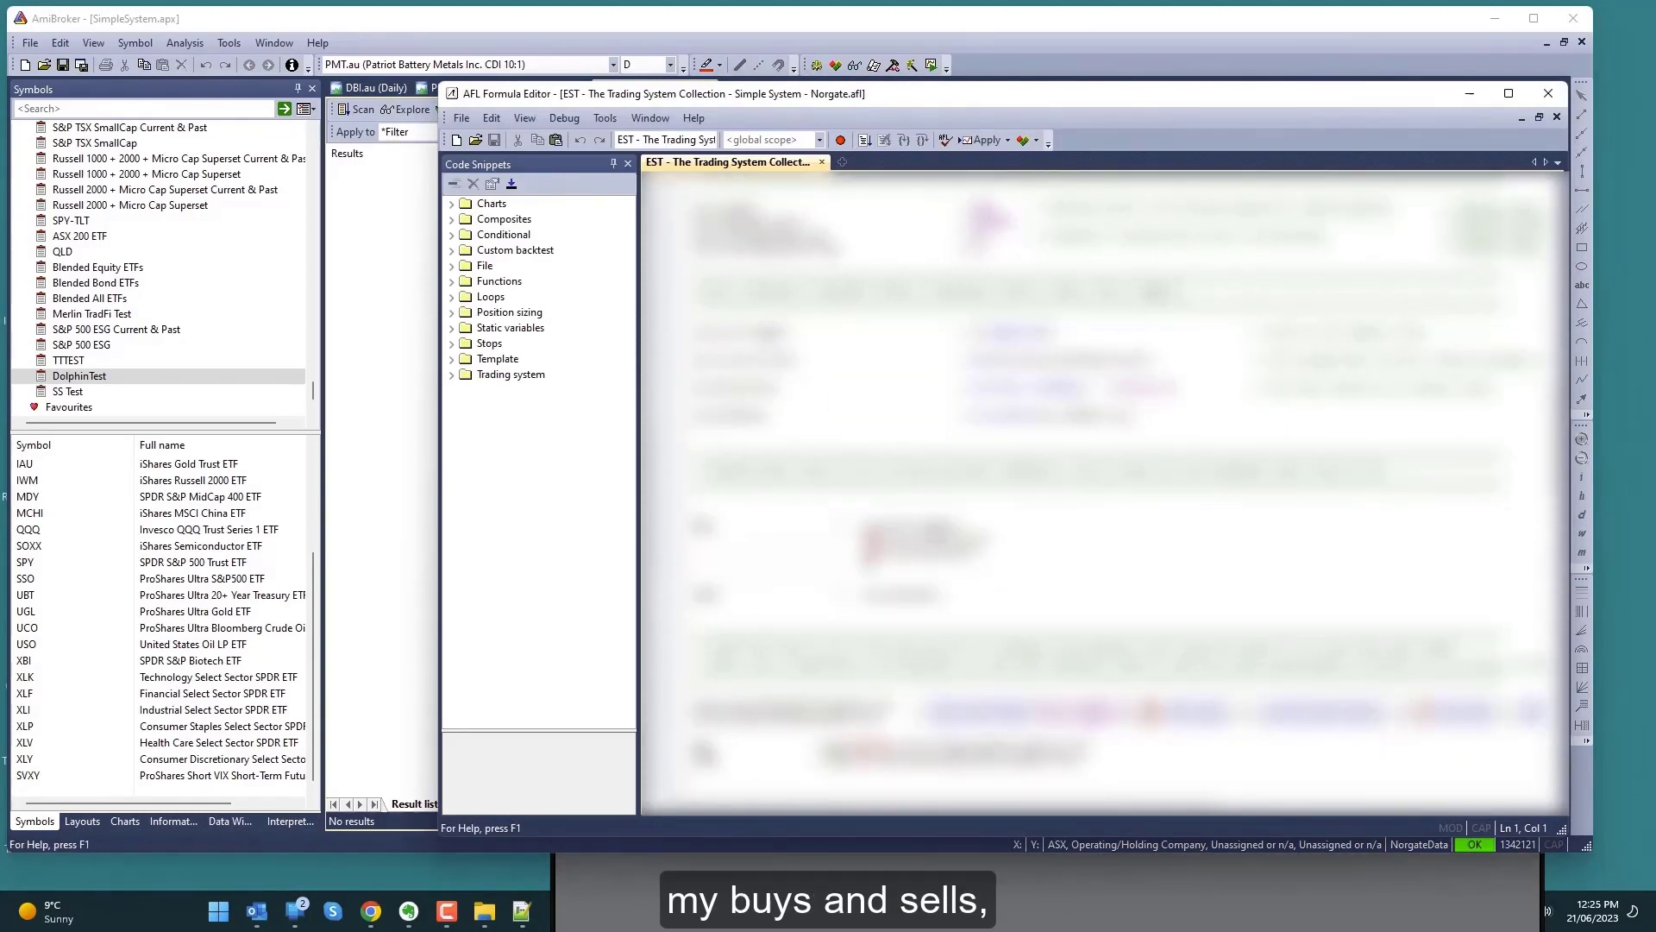
scroll(1104, 492, down, 6)
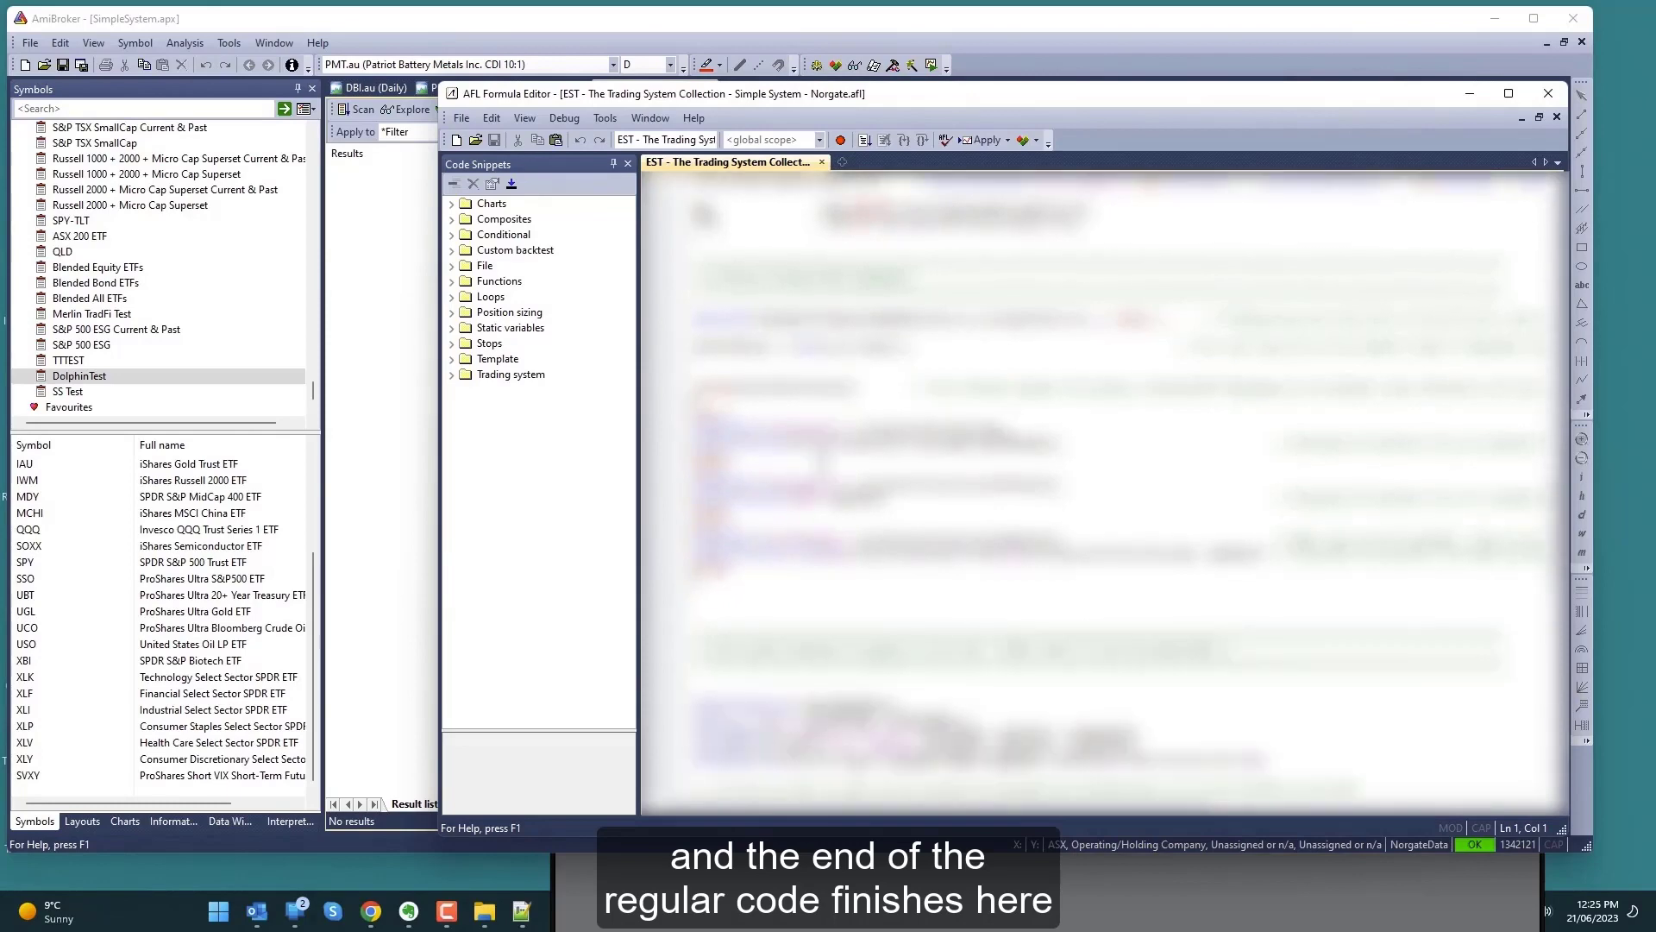
scroll(749, 609, down, 4)
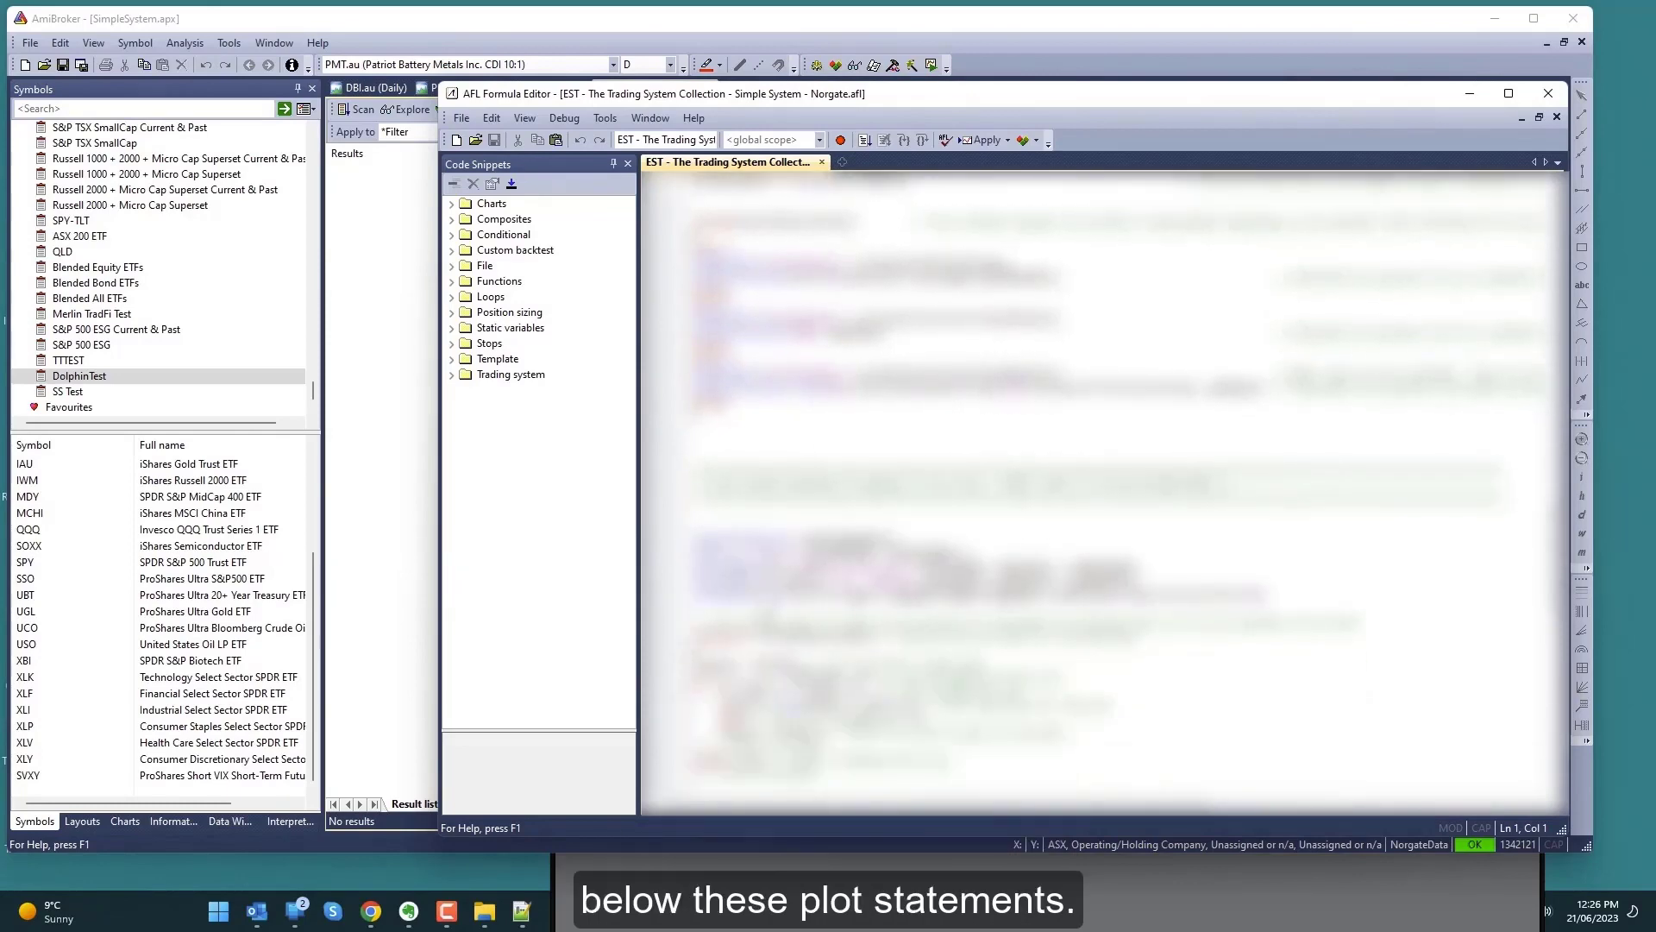
scroll(749, 608, down, 3)
drag(714, 569, 691, 484)
scroll(776, 517, down, 4)
scroll(759, 388, down, 3)
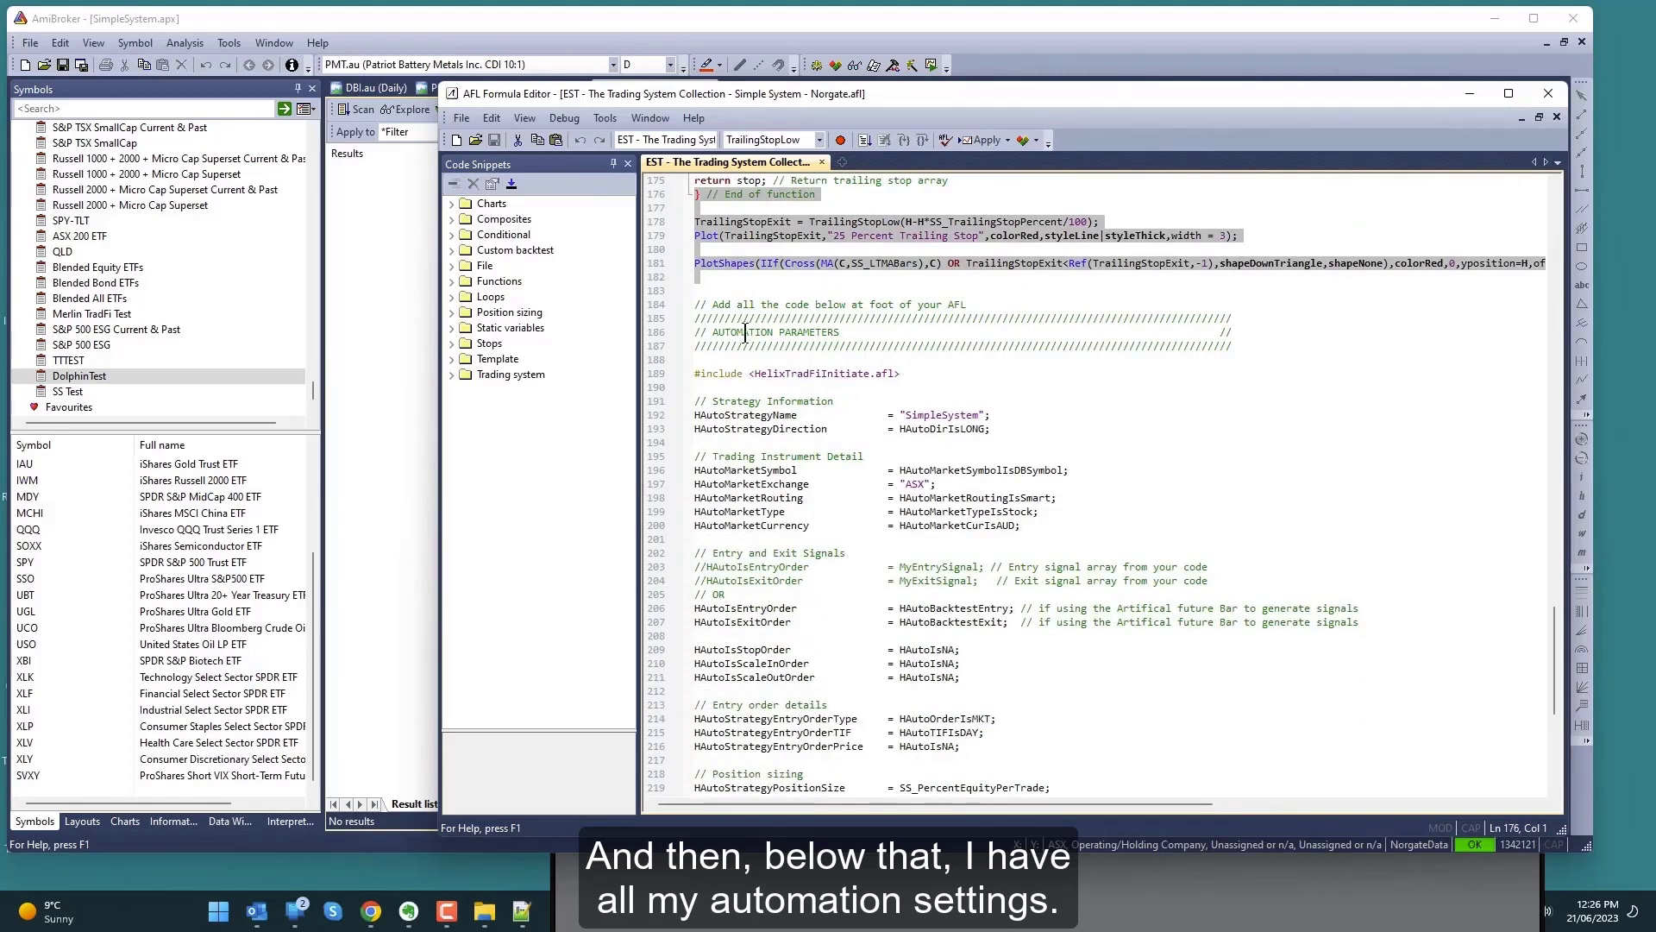
scroll(733, 665, down, 4)
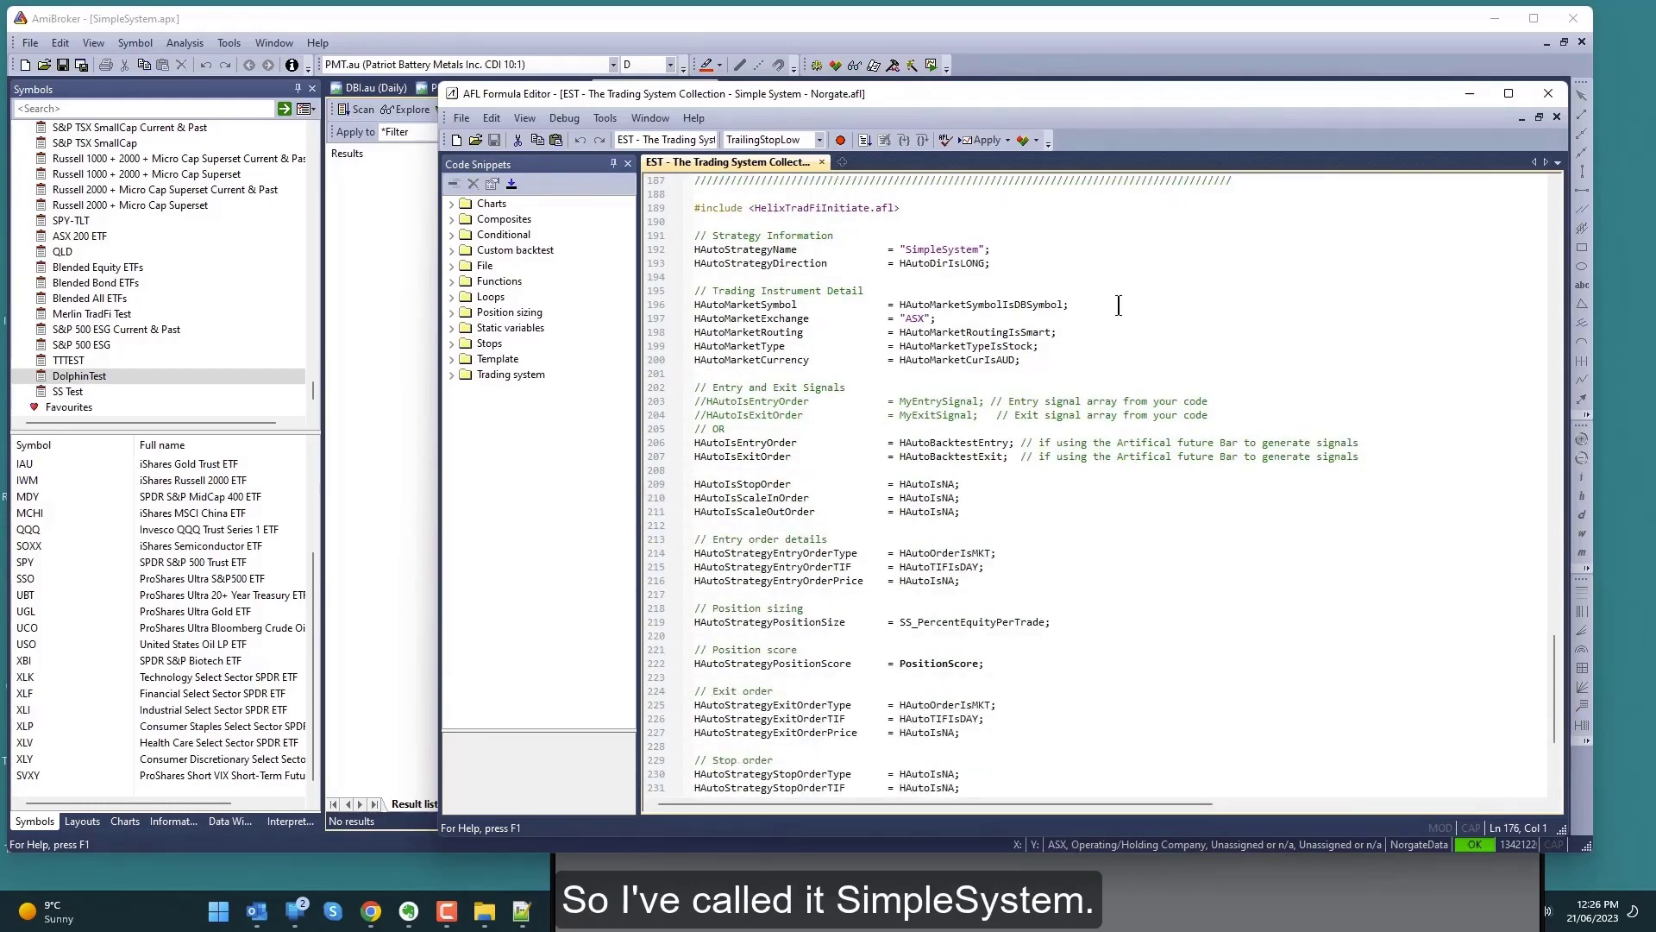
double_click(947, 249)
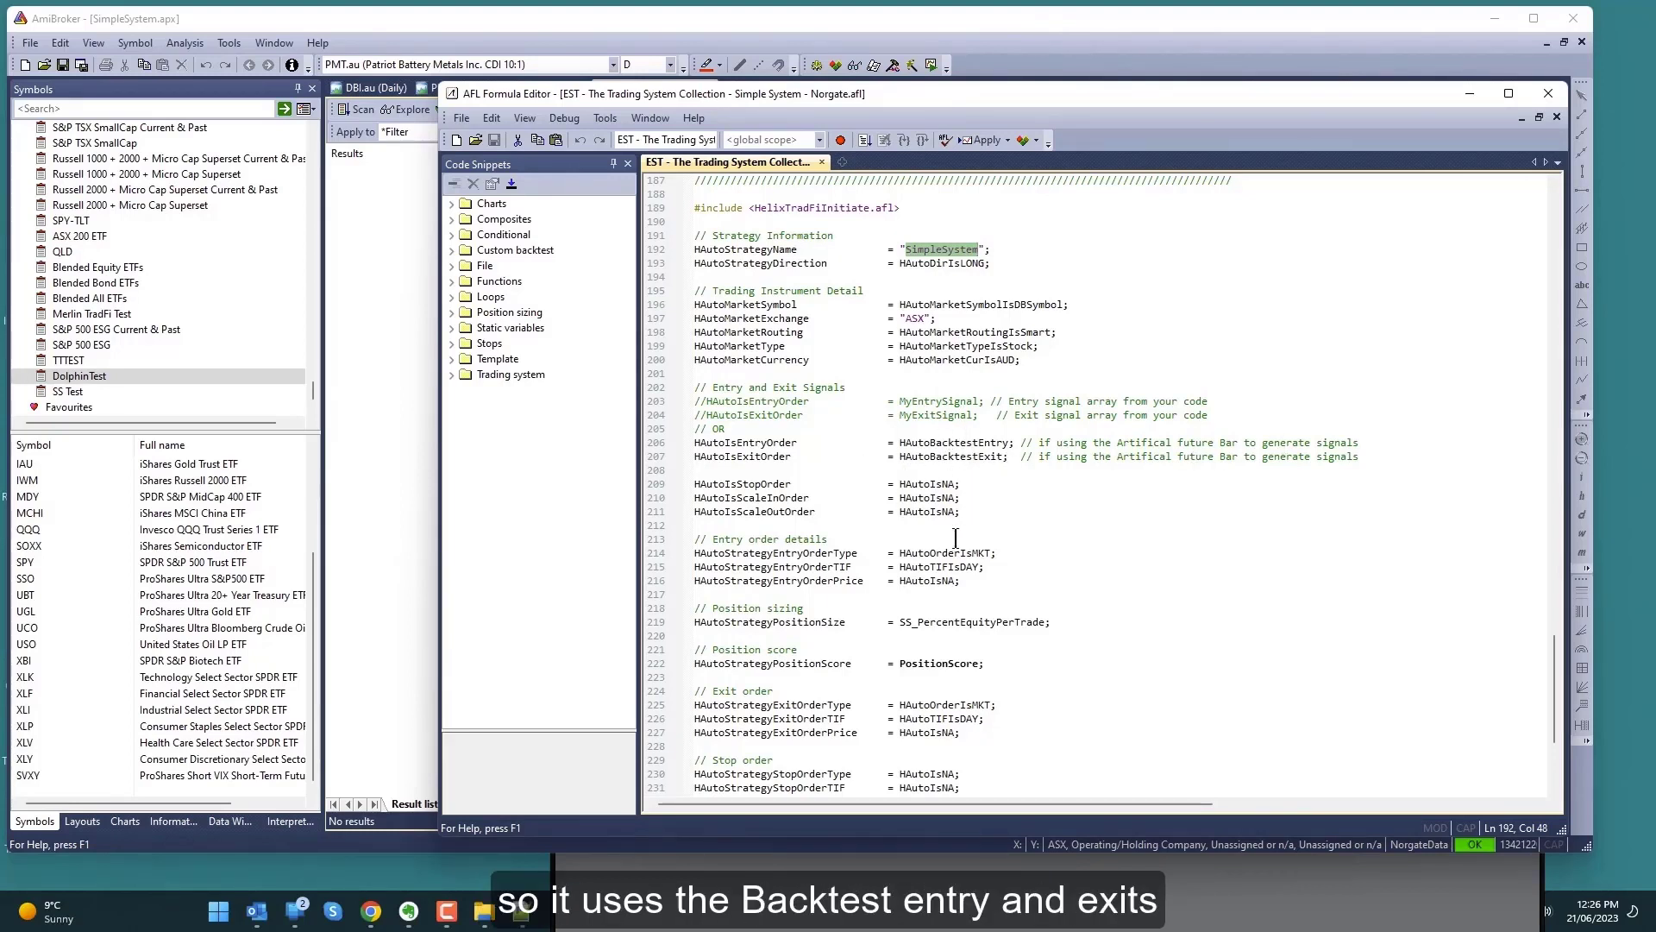
scroll(918, 493, down, 2)
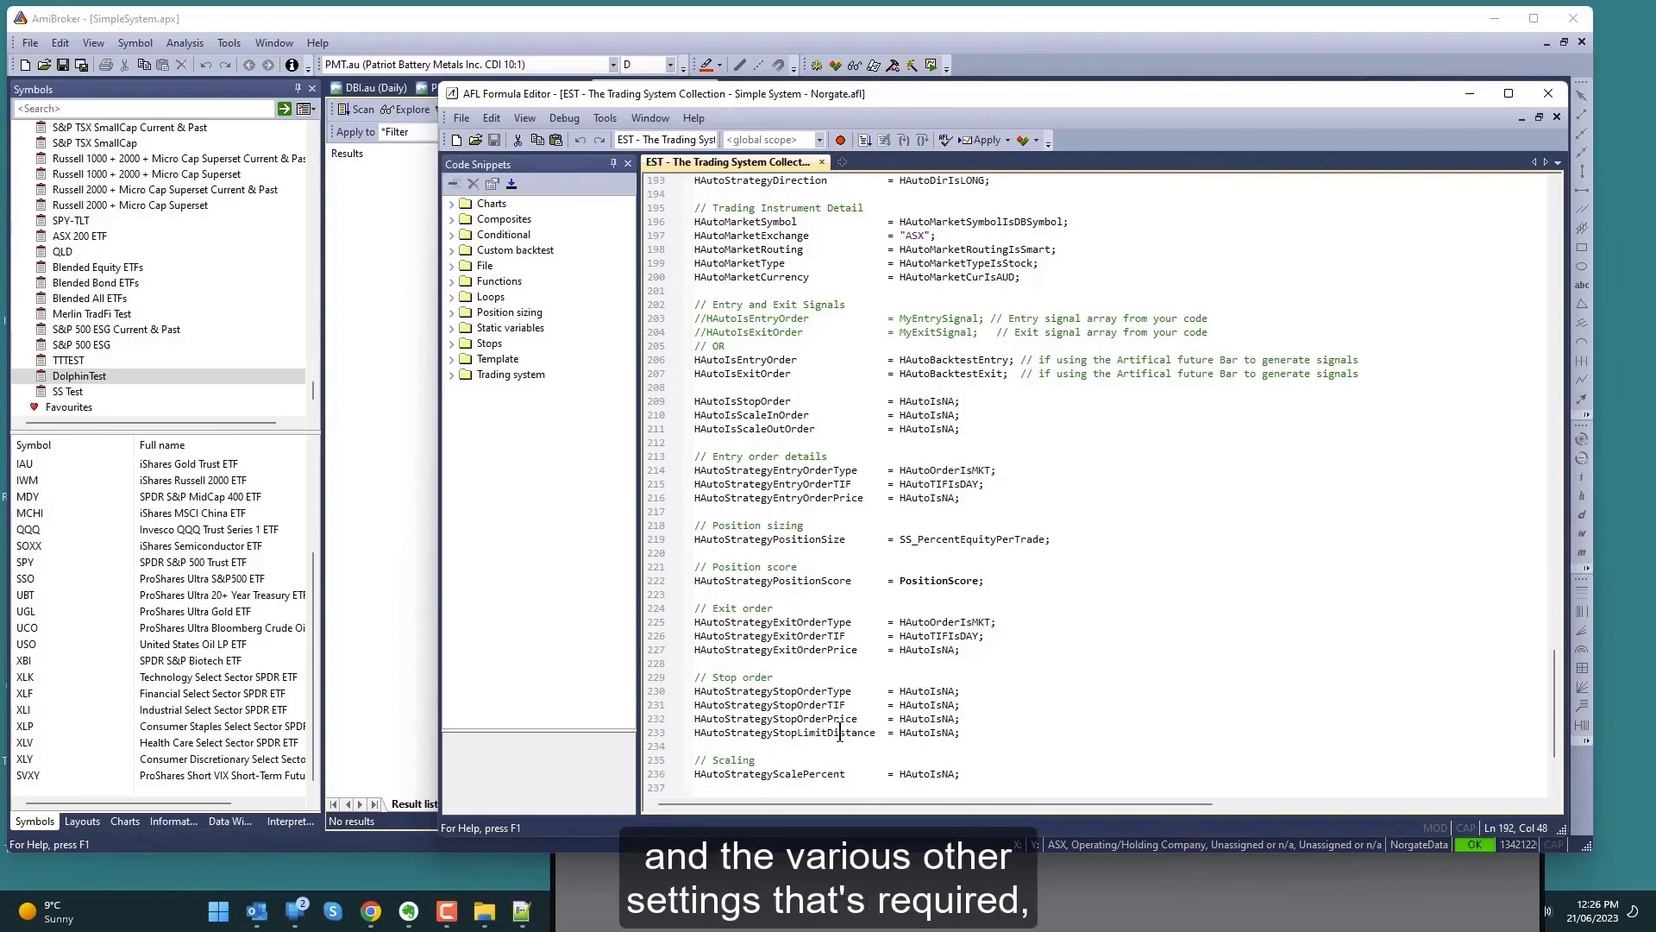
double_click(974, 541)
click(1080, 536)
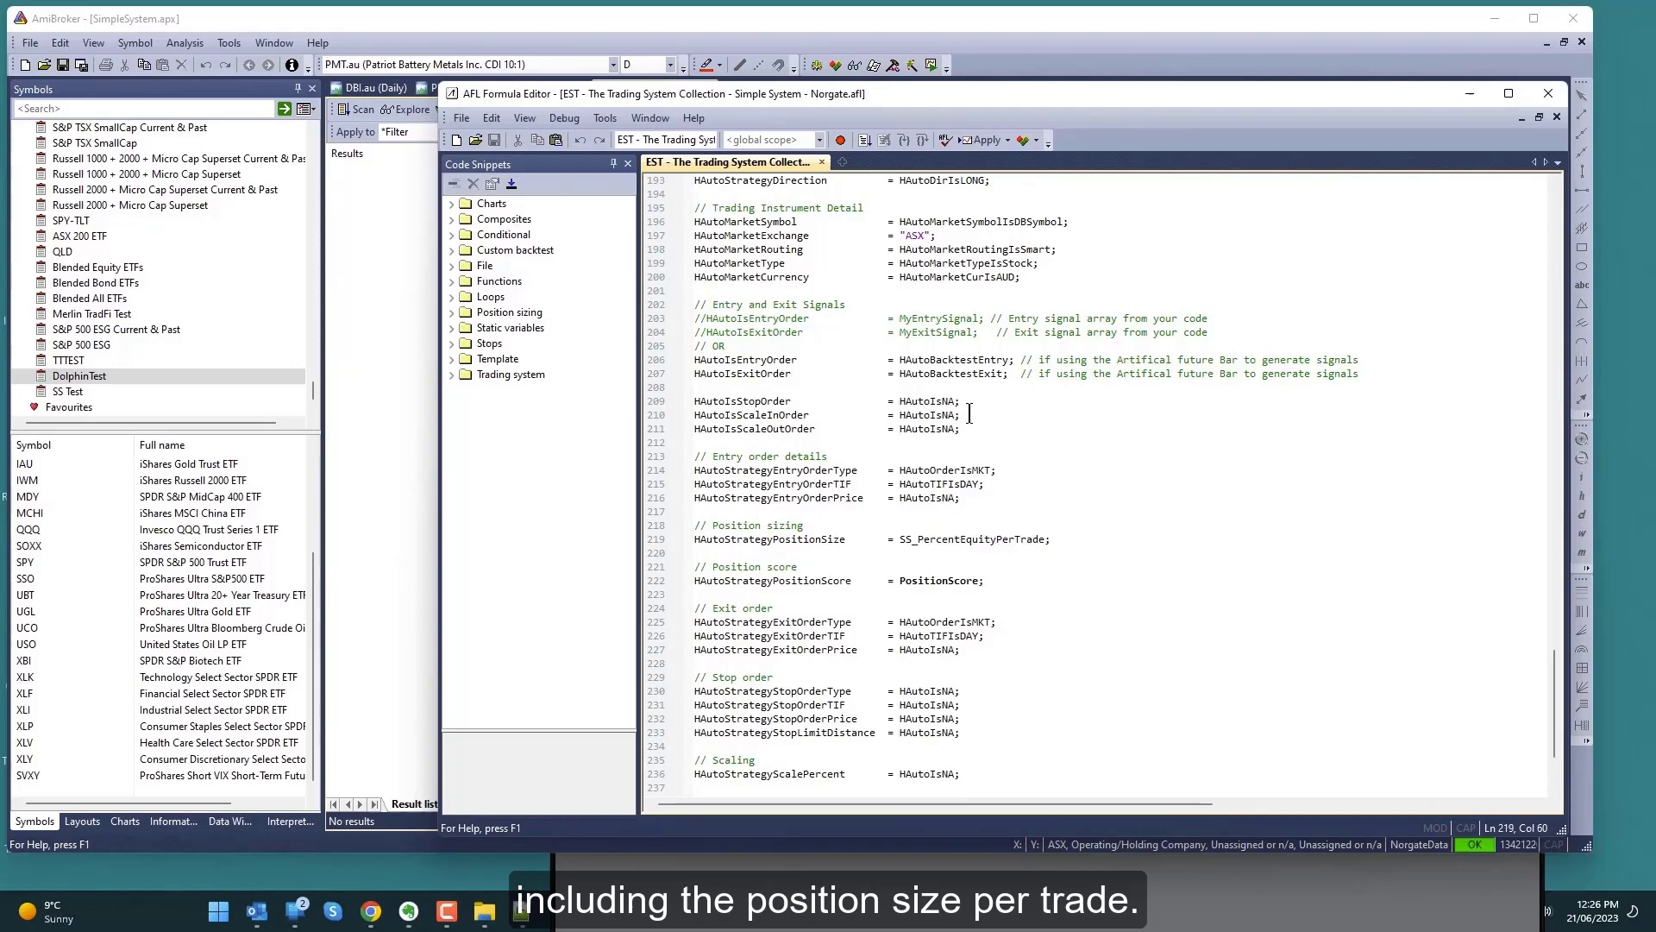
Close the formula editor and backtest SimpleSystem with the end date moved back to 30/05/2023
click(1049, 58)
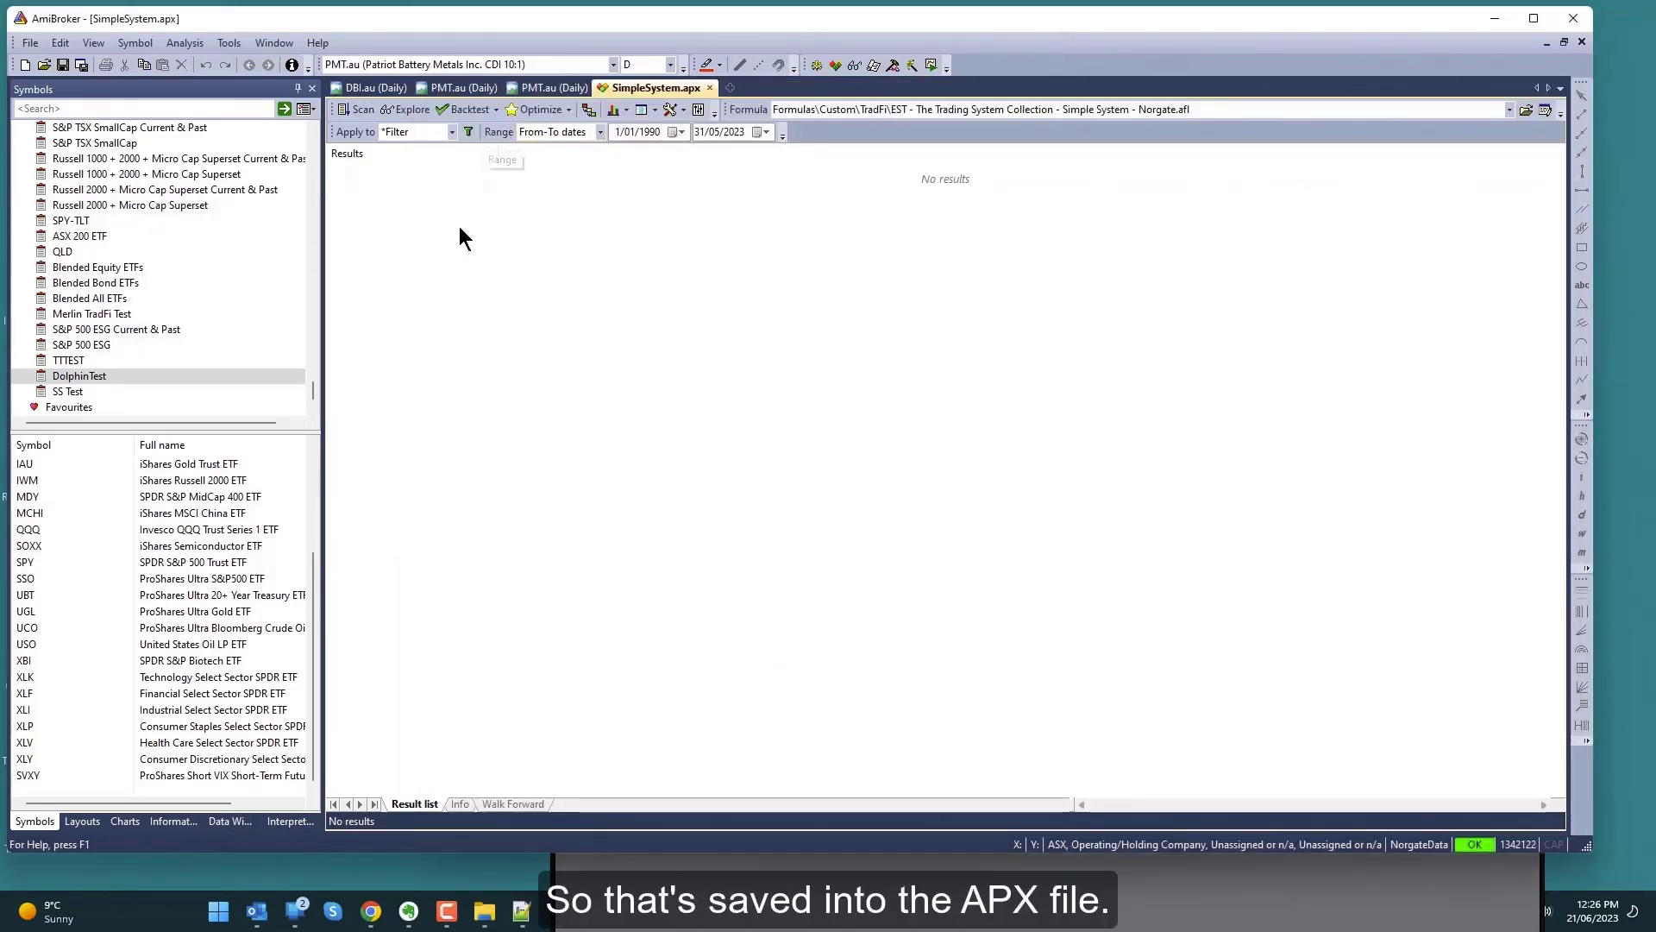
click(697, 132)
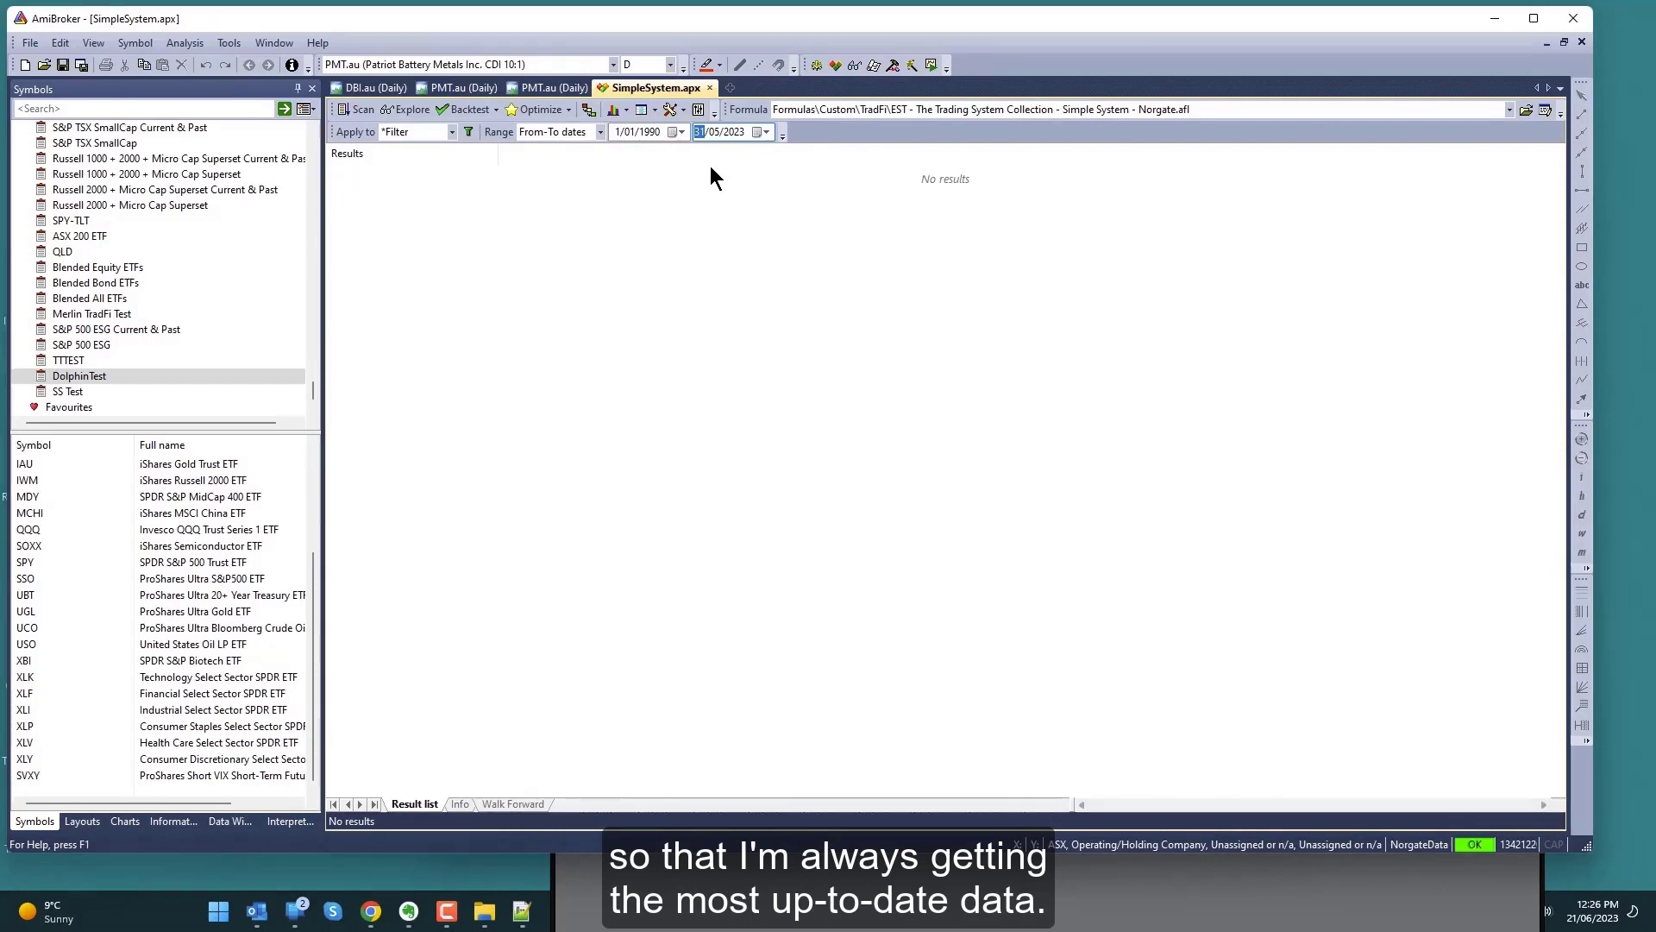
key(Down)
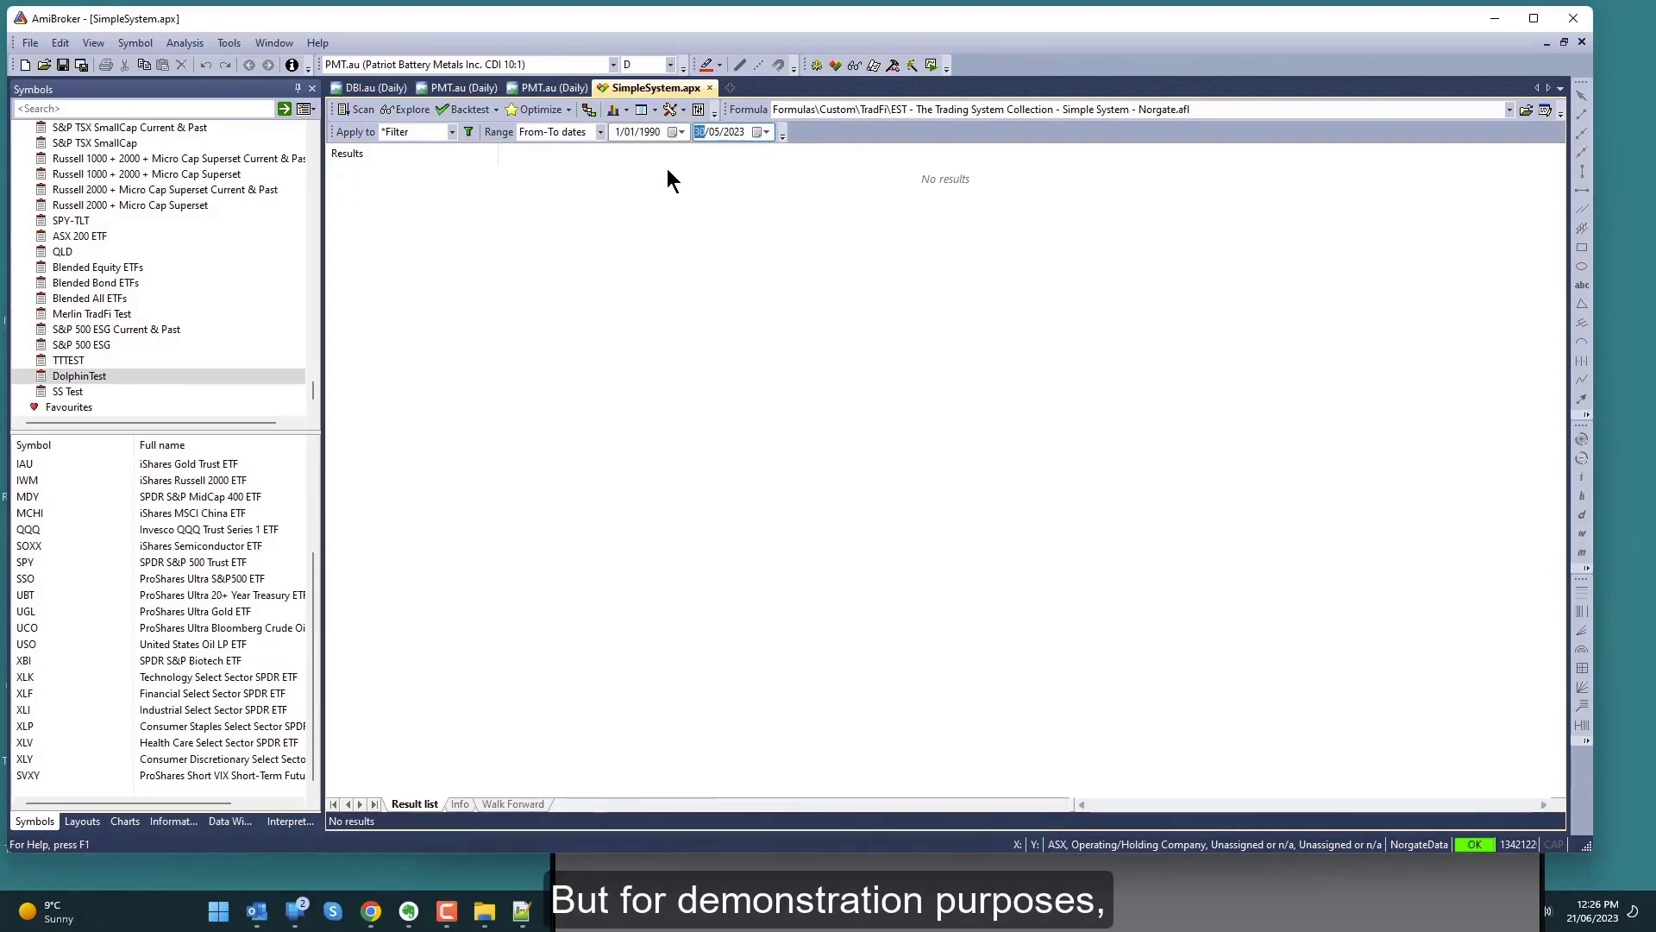
click(450, 109)
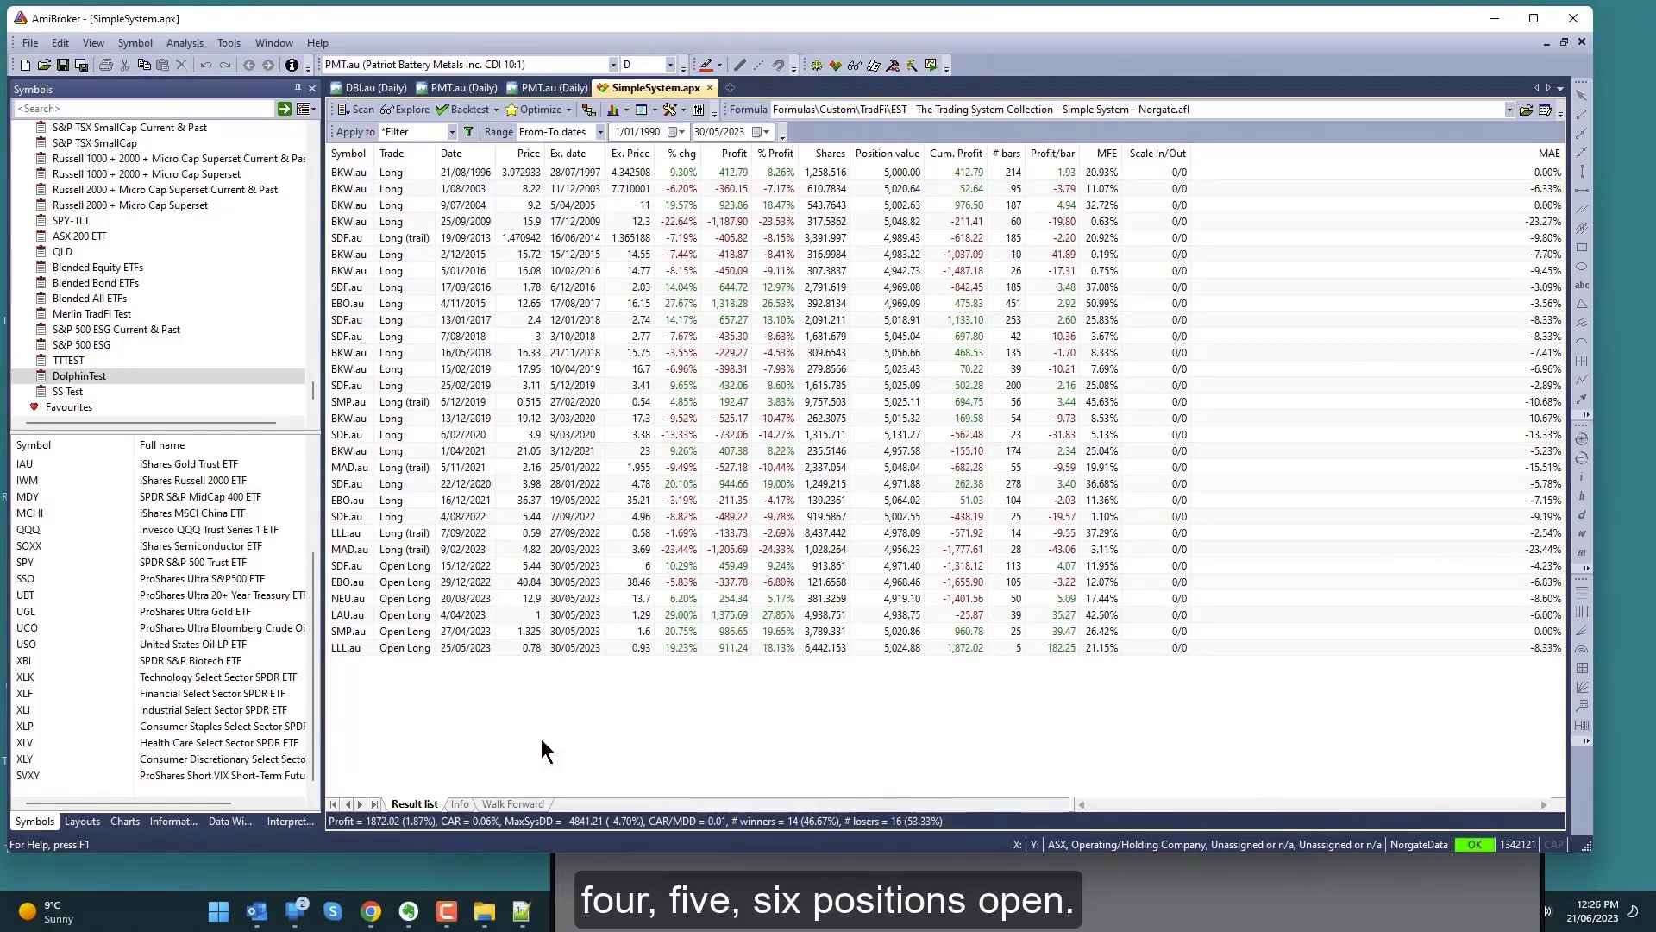
Bring the TWS paper portfolio forward and review its six 100-share ASX positions
click(869, 889)
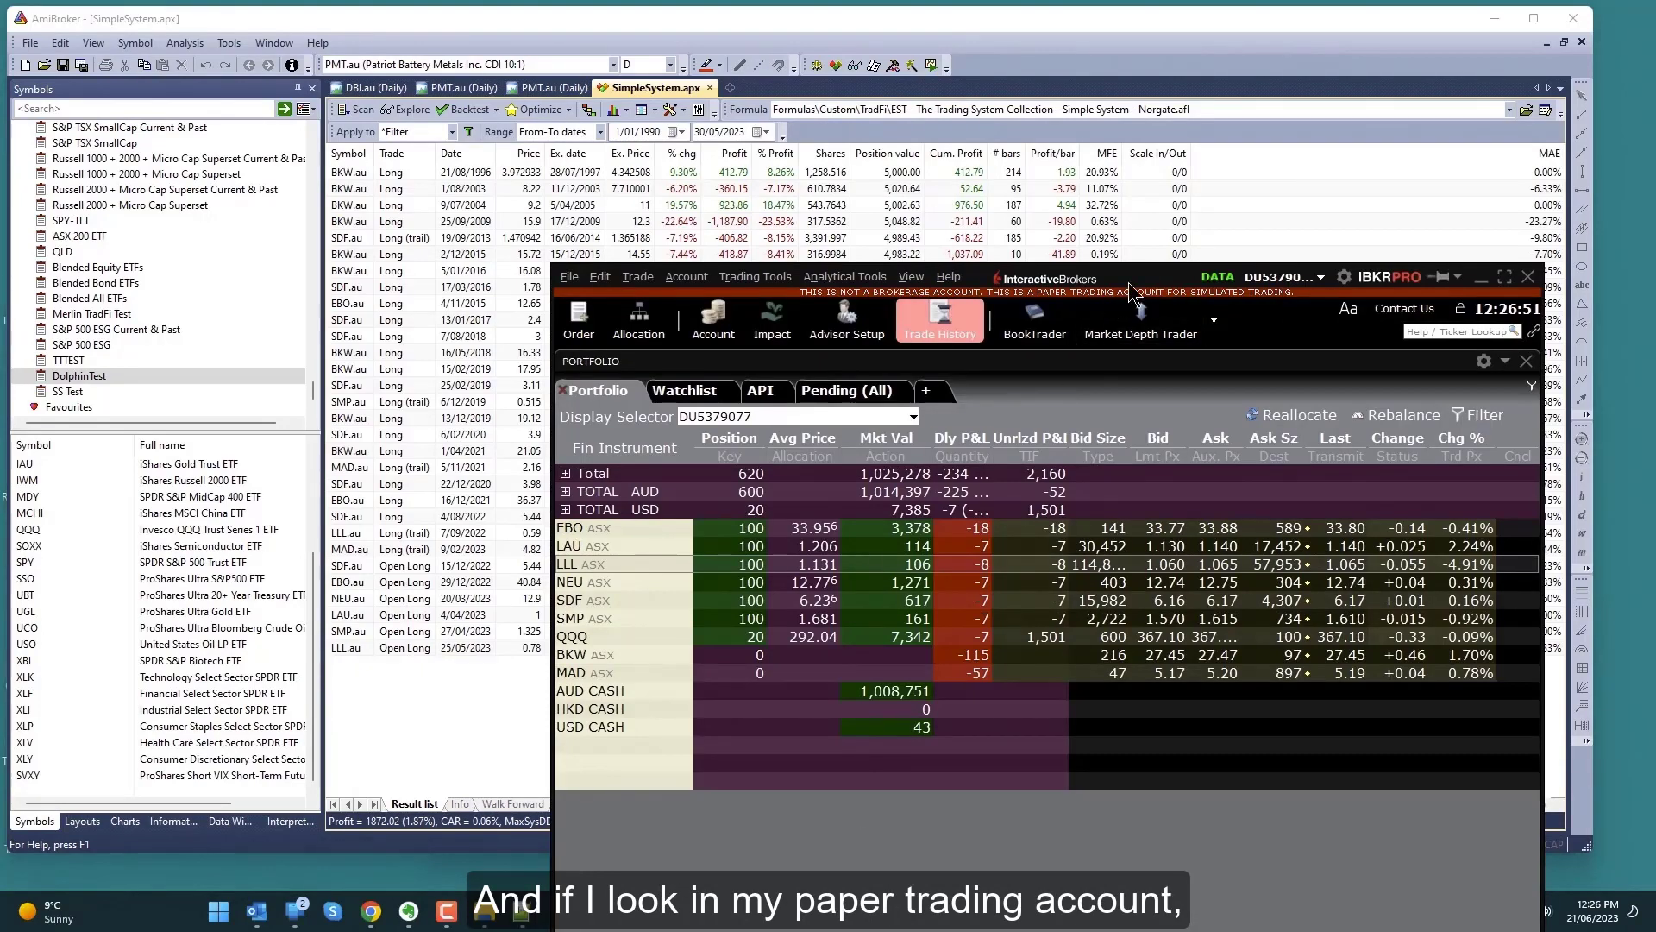
drag(1130, 284, 1194, 318)
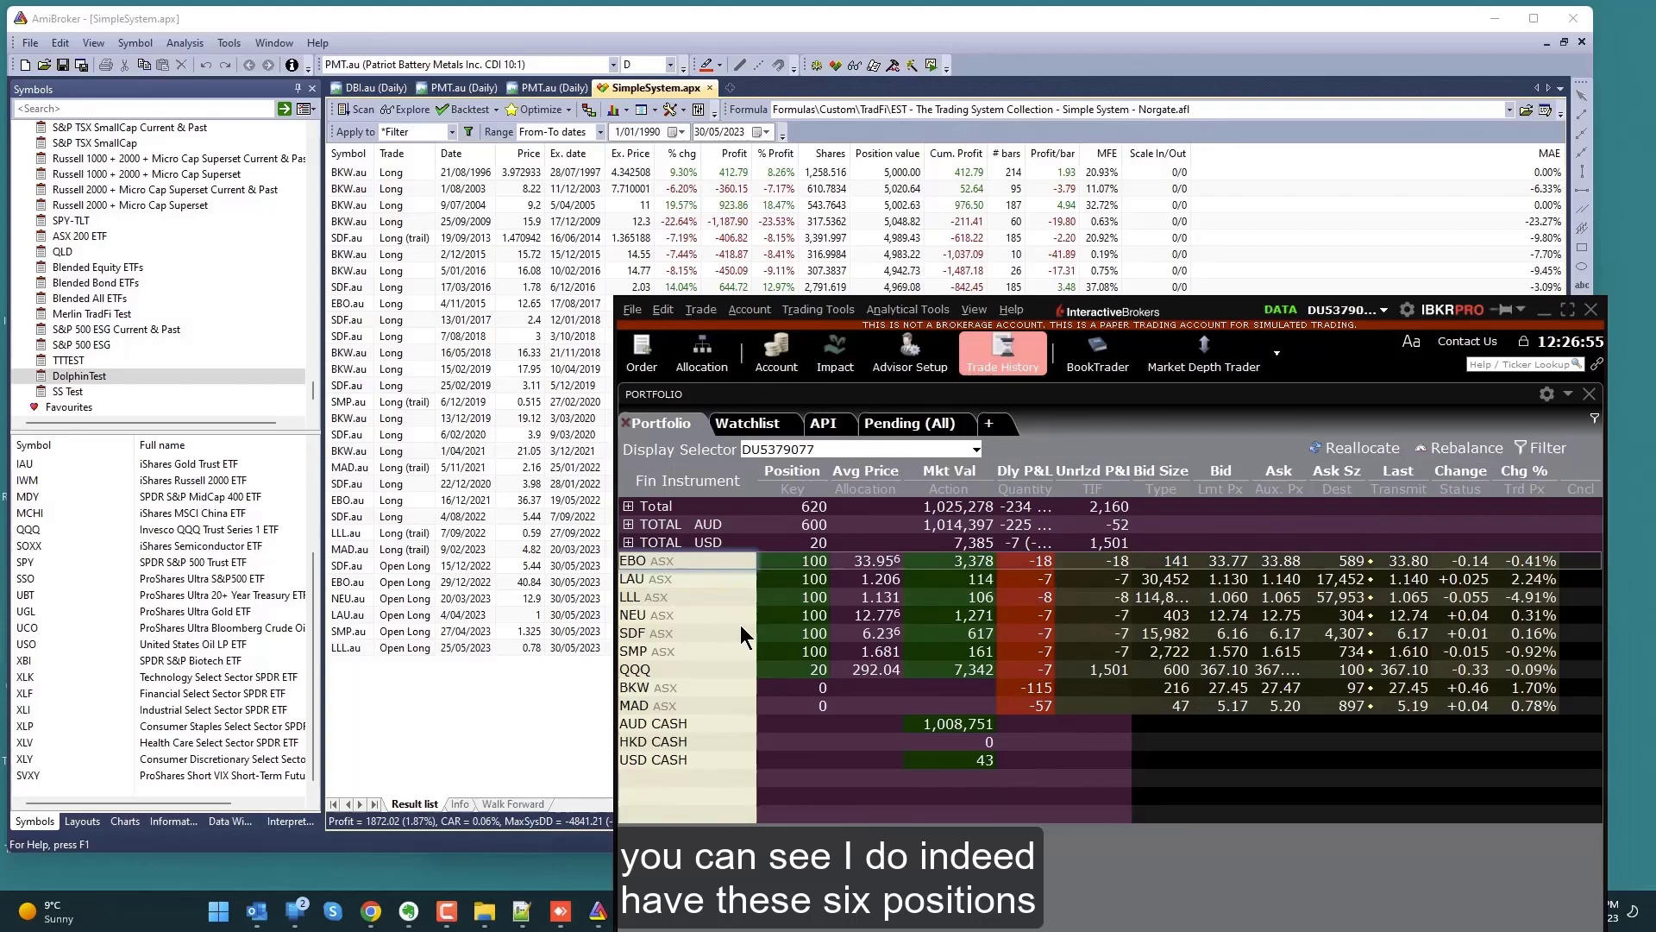
key(Down)
key(Down)
key(Down)
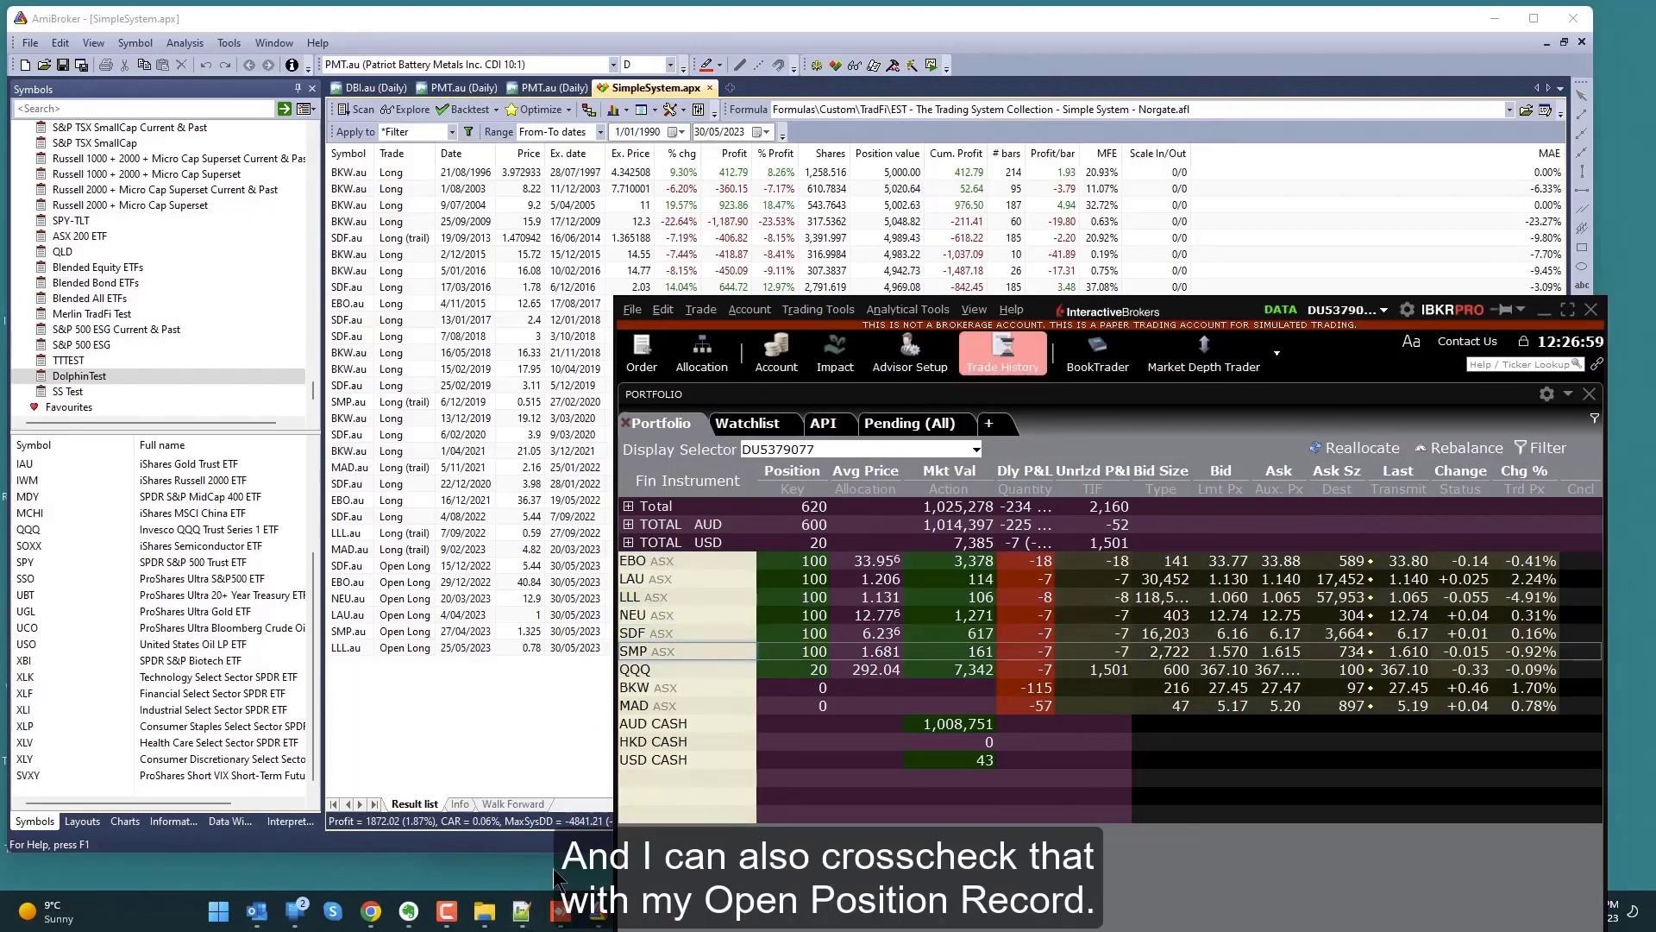
drag(1307, 317, 1310, 175)
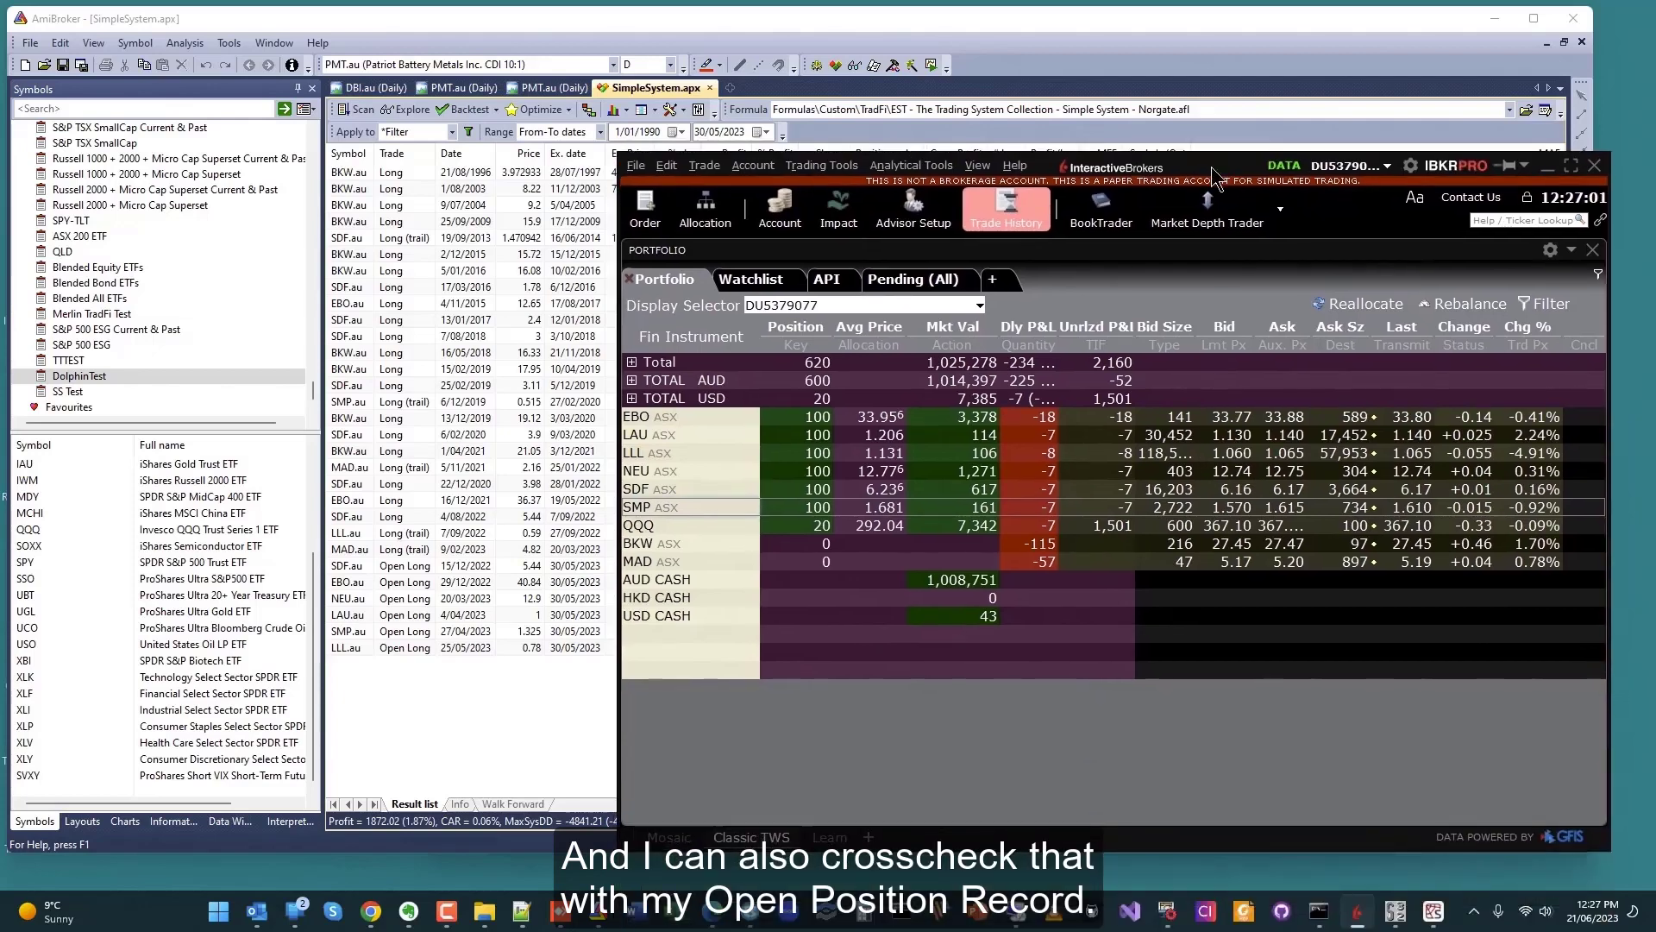
Open TradFiAutoOpenPositions.csv, autofit the Strategy column and select the SimpleSystem entries B3:B8
click(1166, 911)
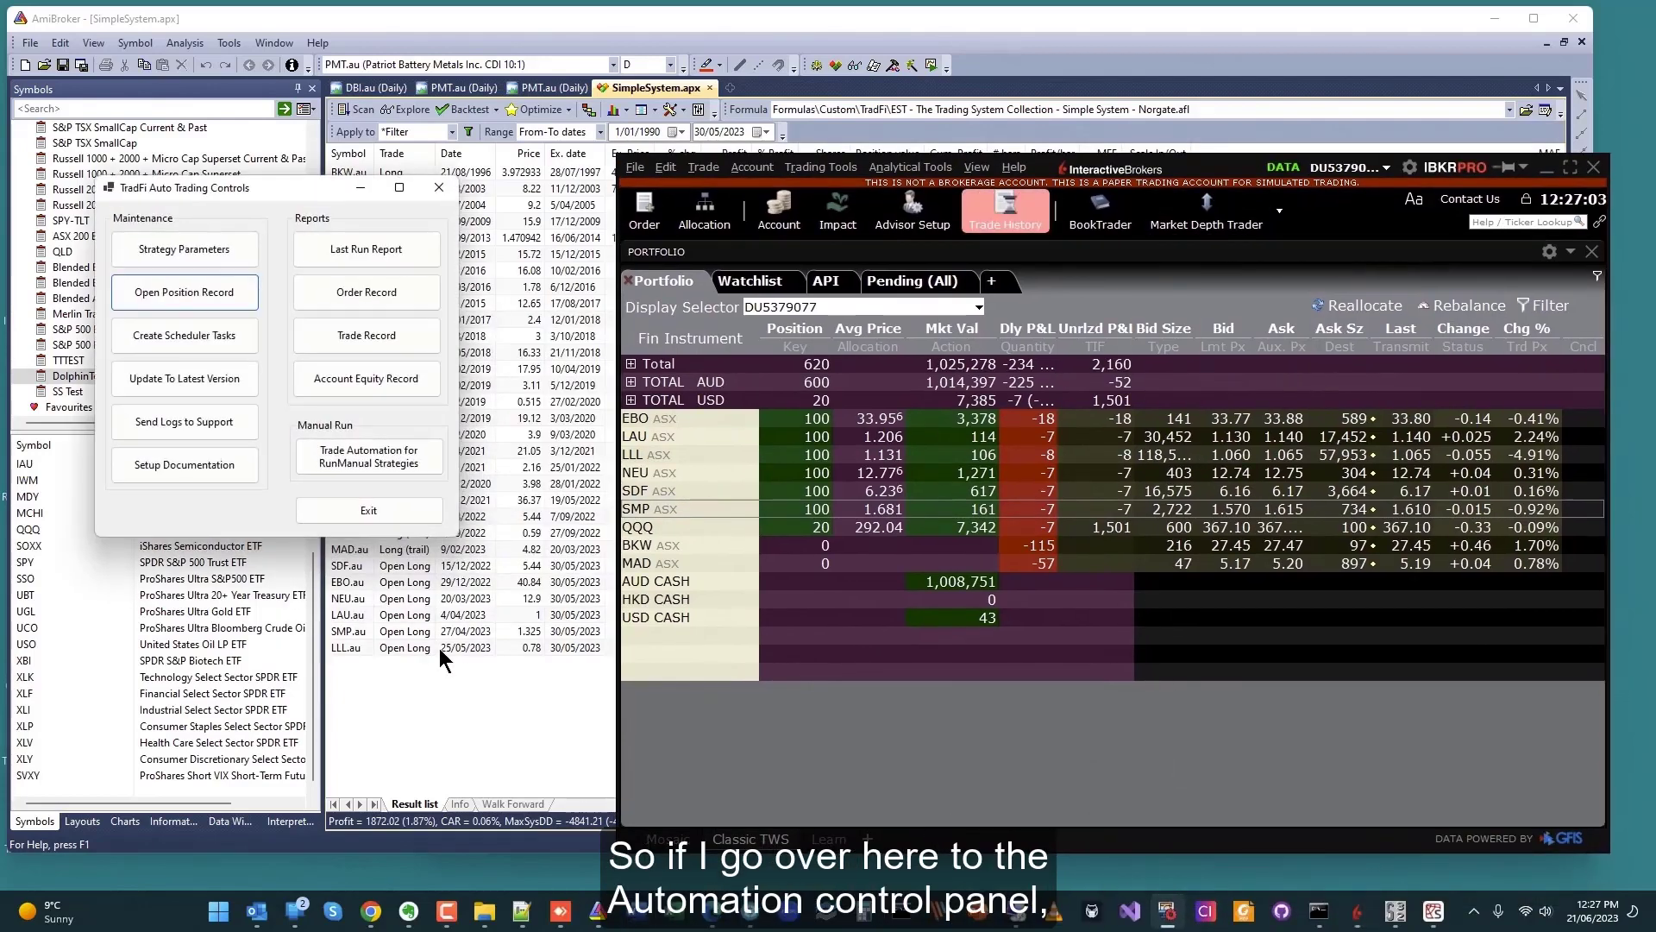
drag(309, 189, 416, 232)
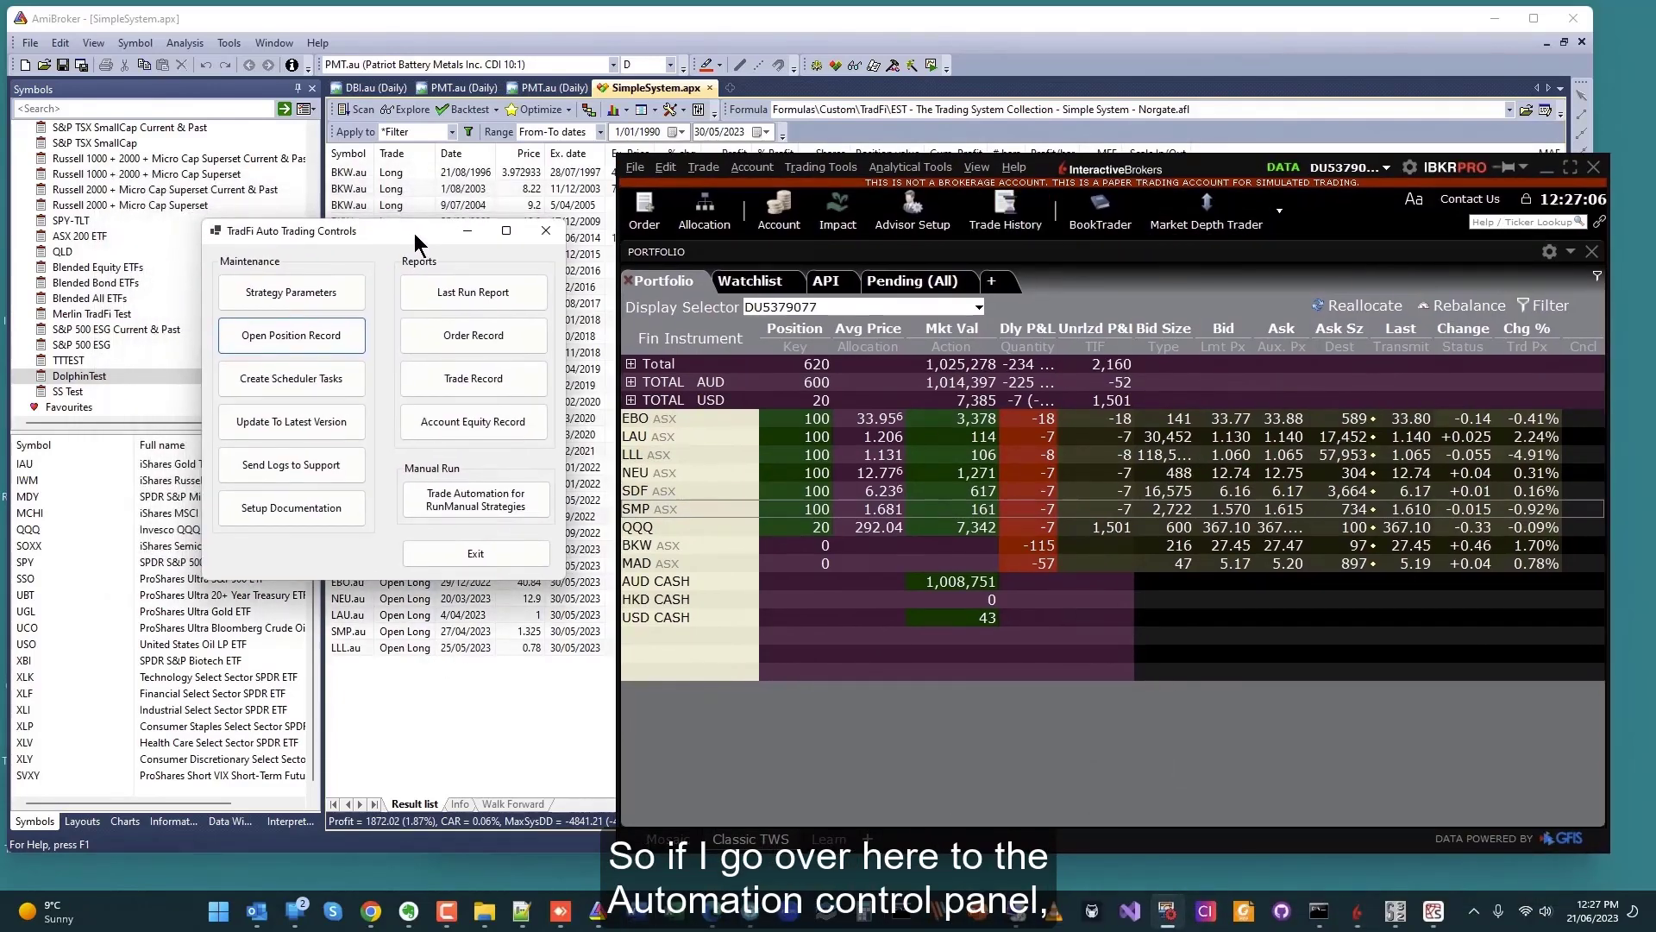
click(292, 335)
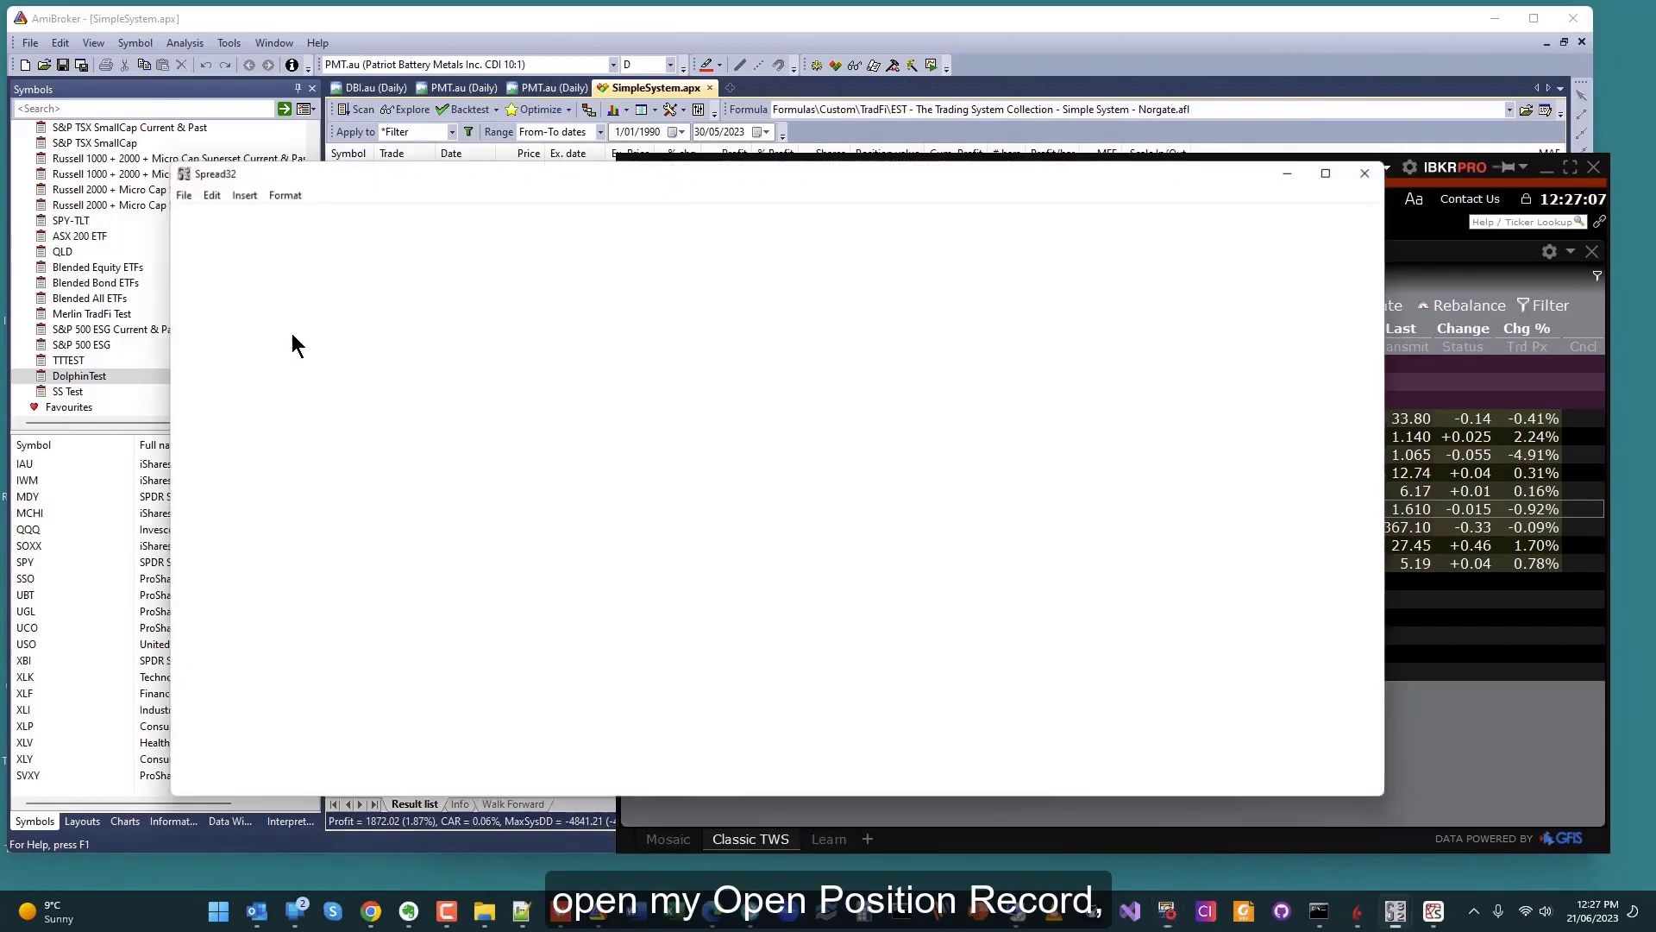
drag(526, 174, 1206, 402)
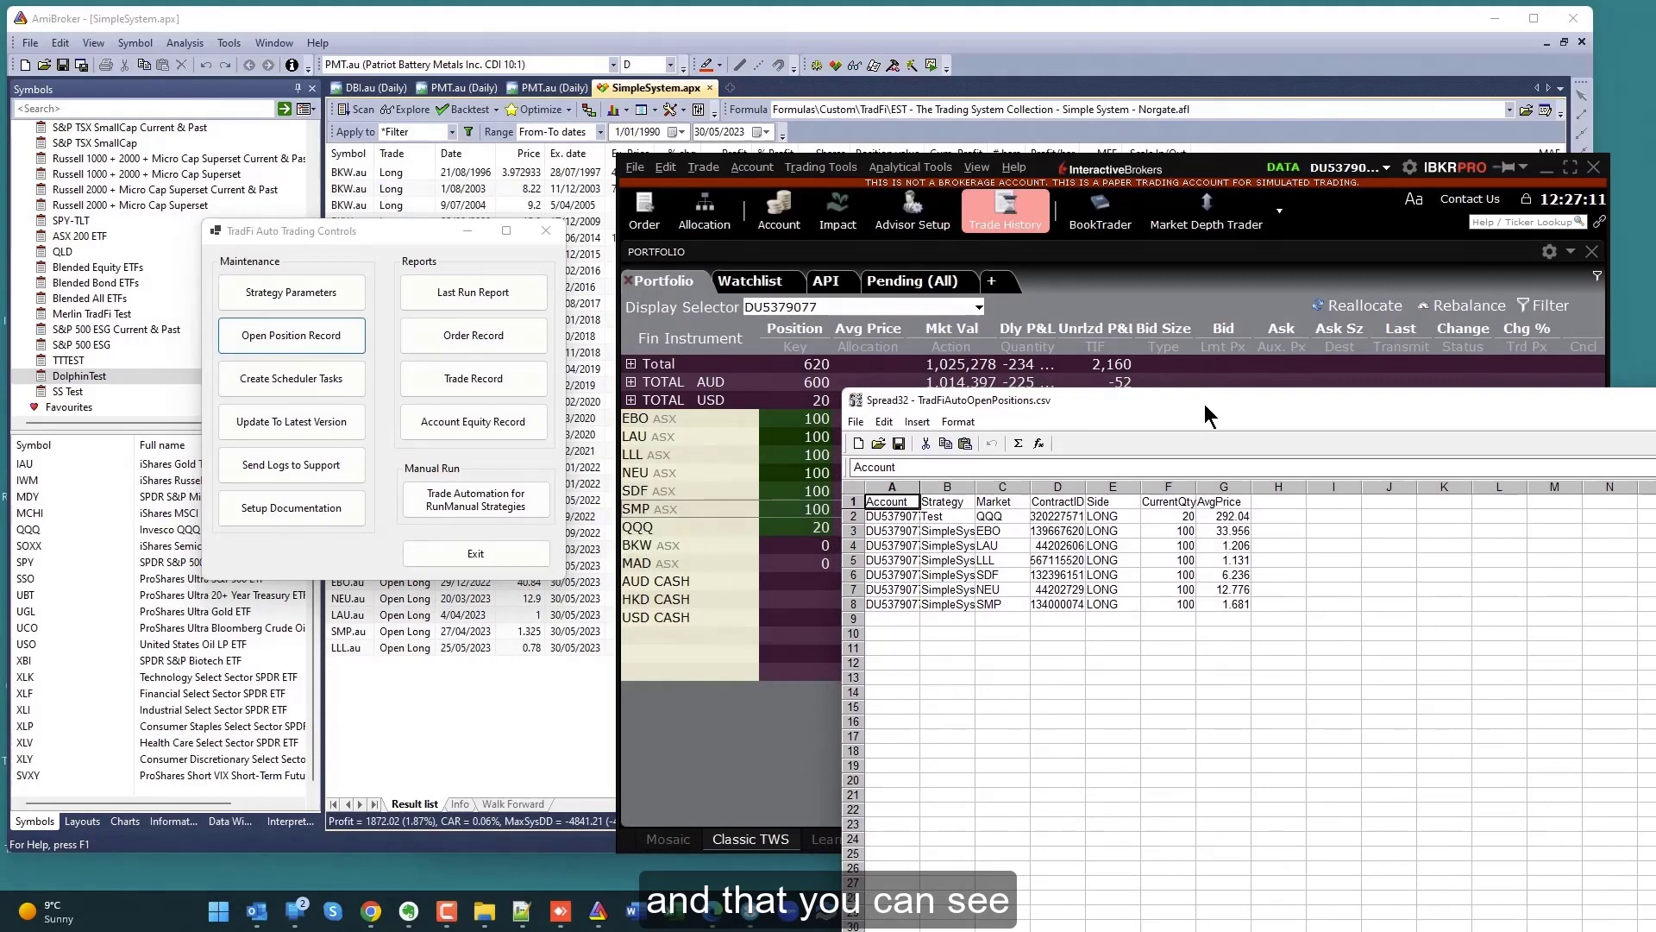
click(467, 231)
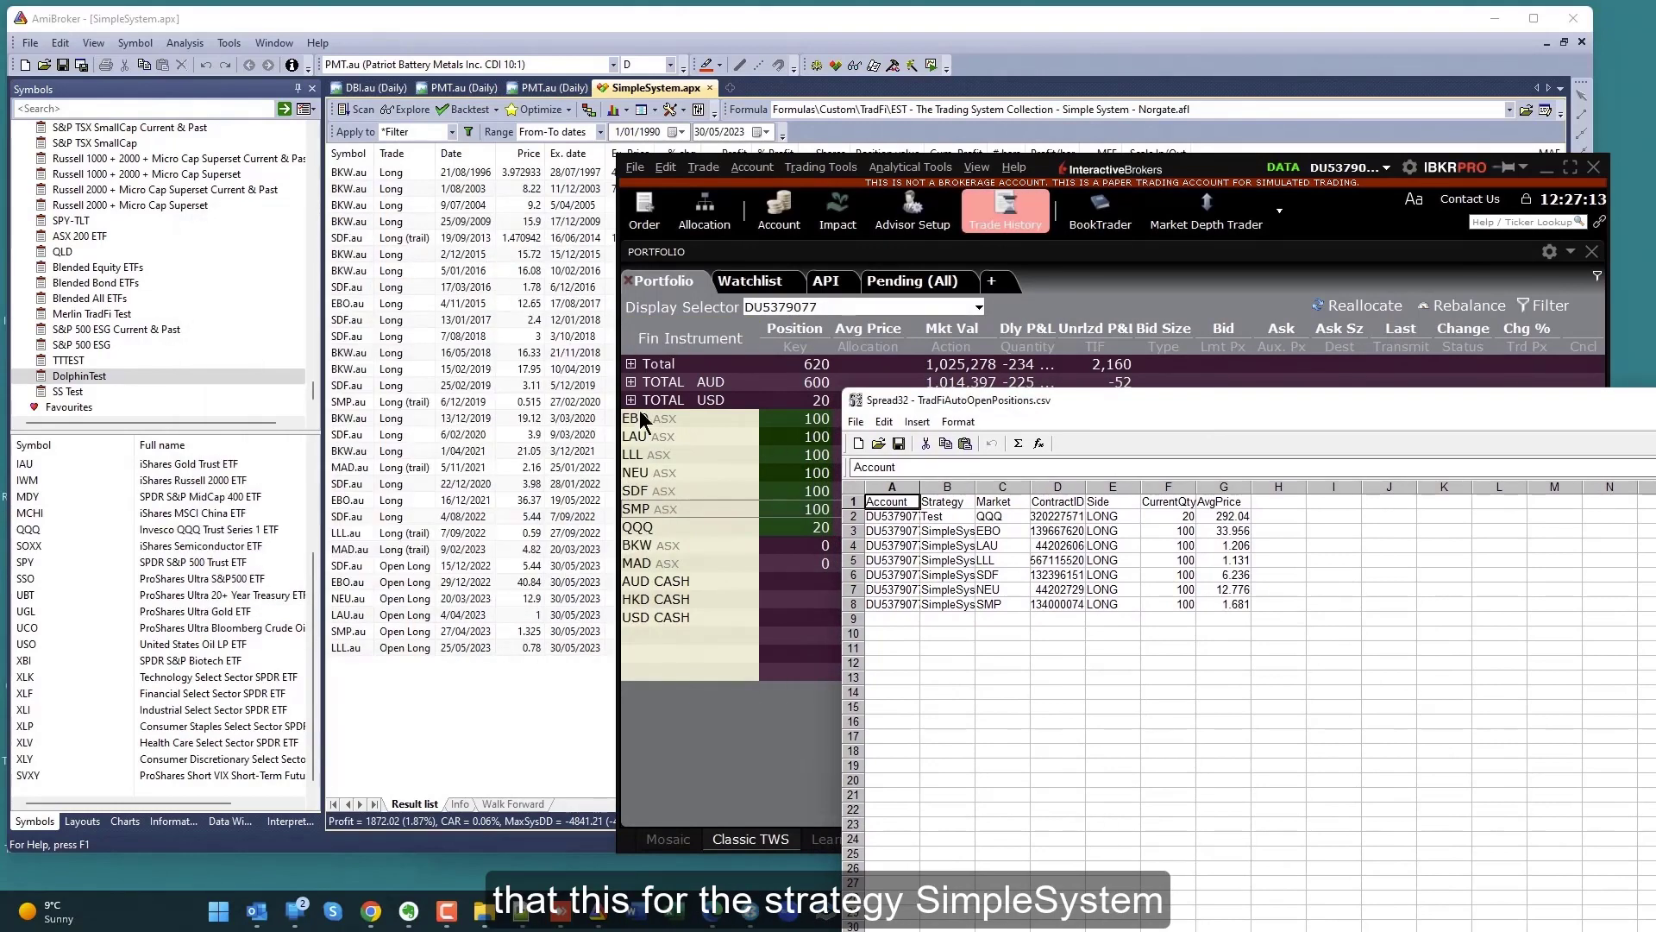
double_click(976, 486)
drag(980, 531, 980, 609)
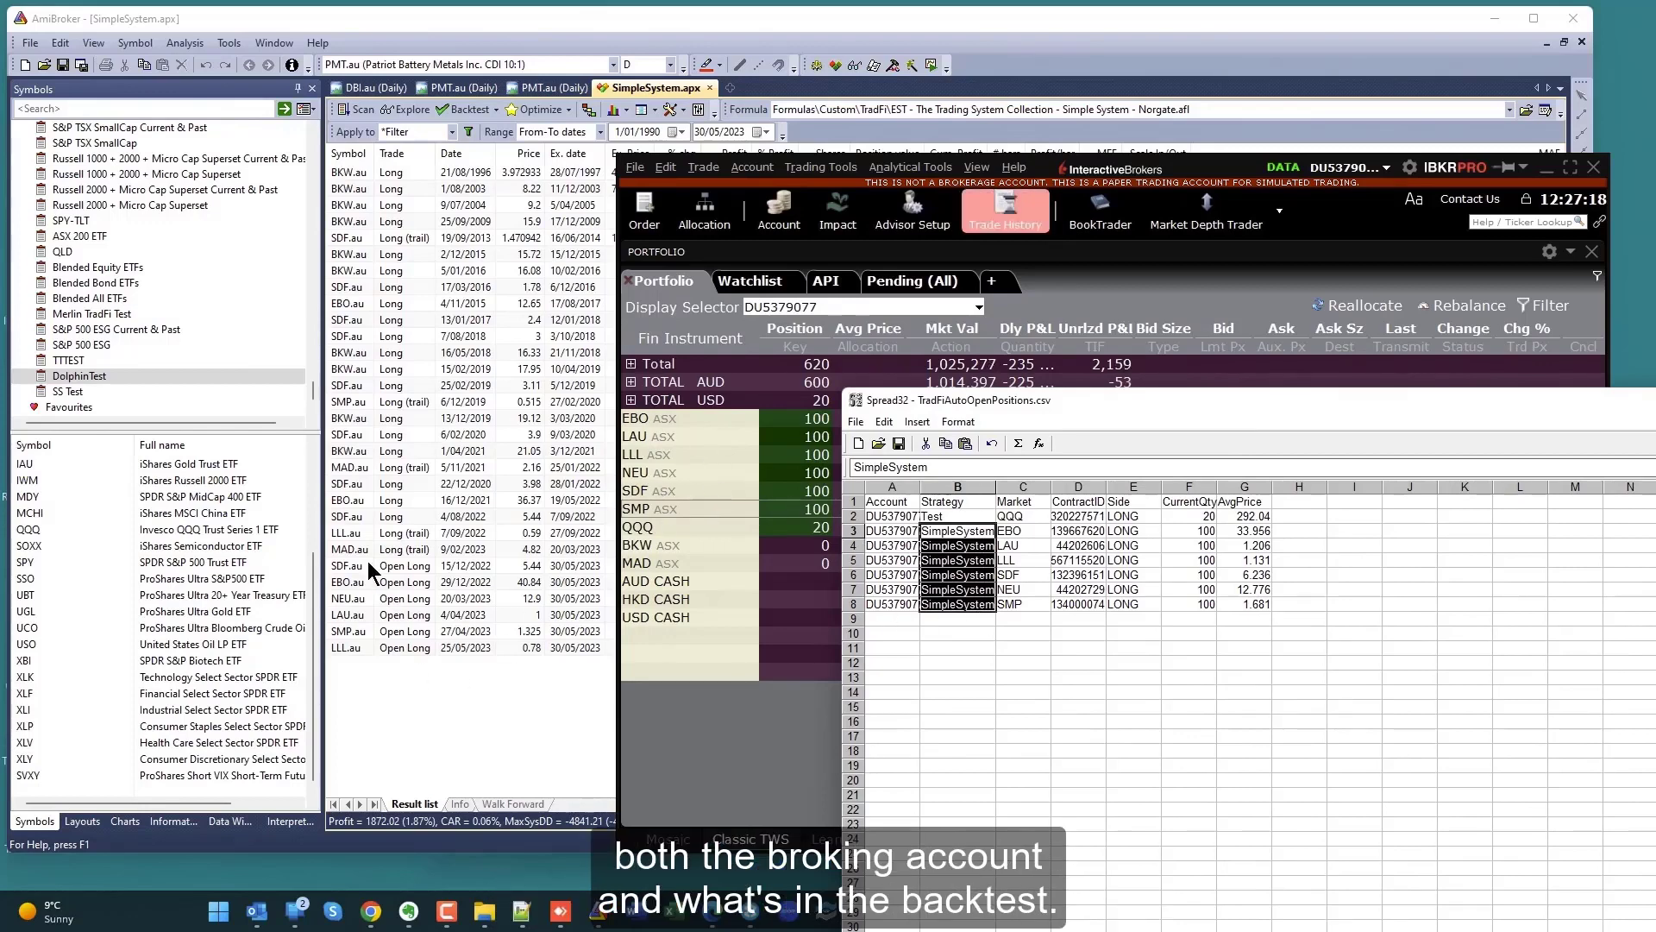
Compare the AmiBroker backtest results, open positions sheet and IB portfolio windows
click(398, 651)
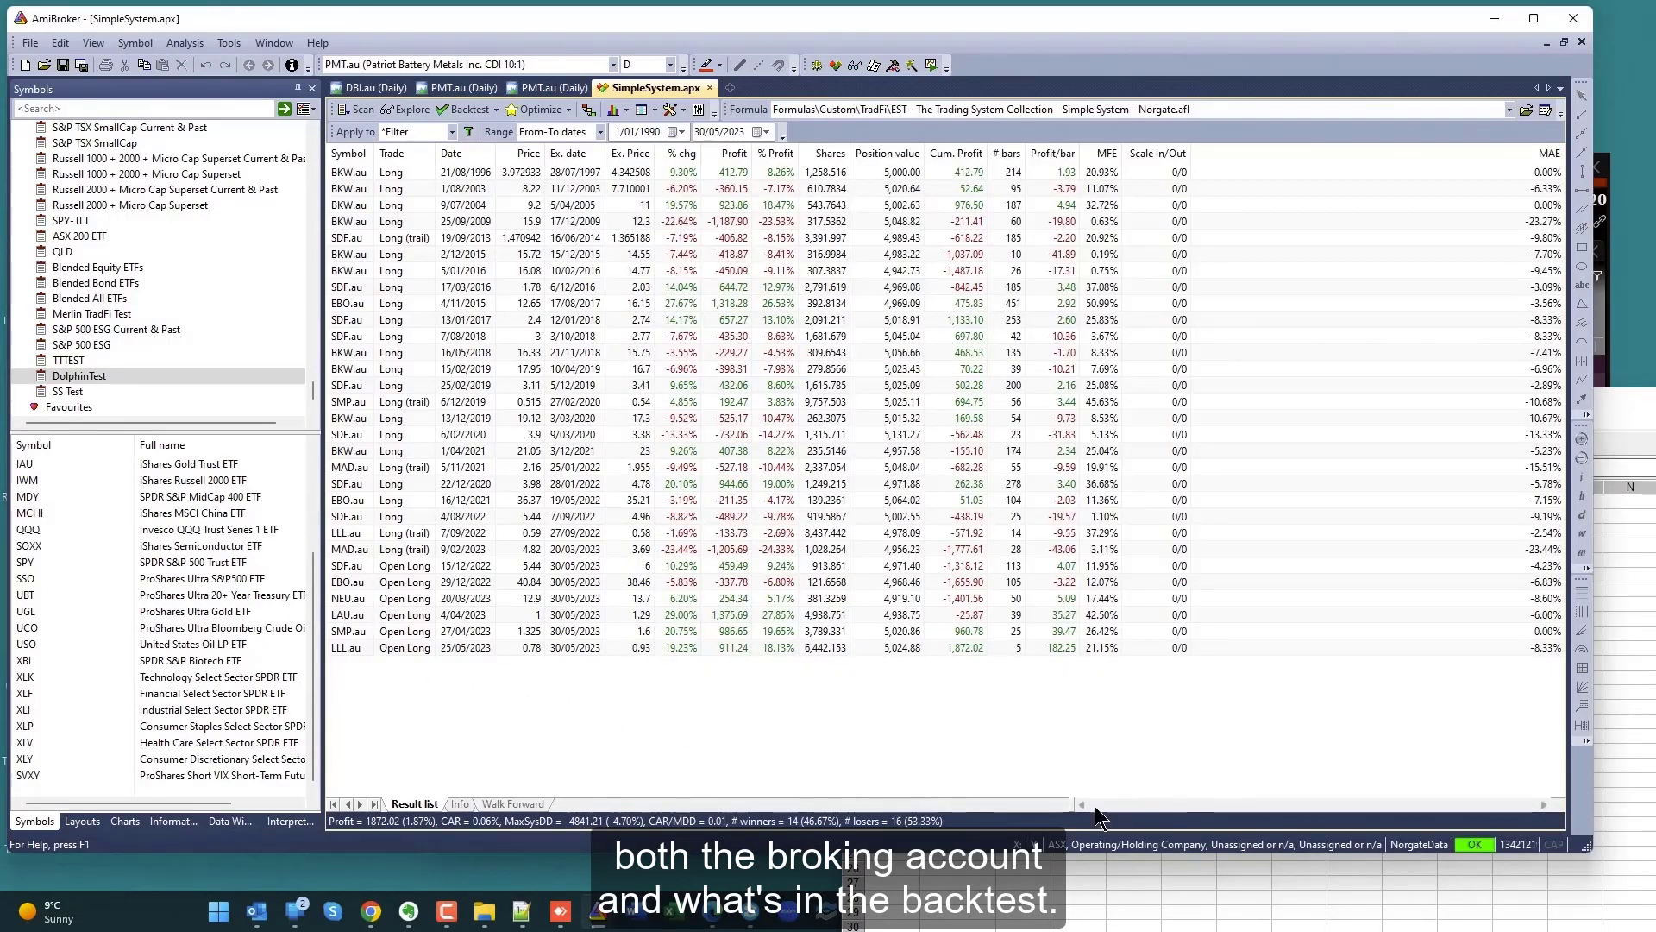
click(1023, 882)
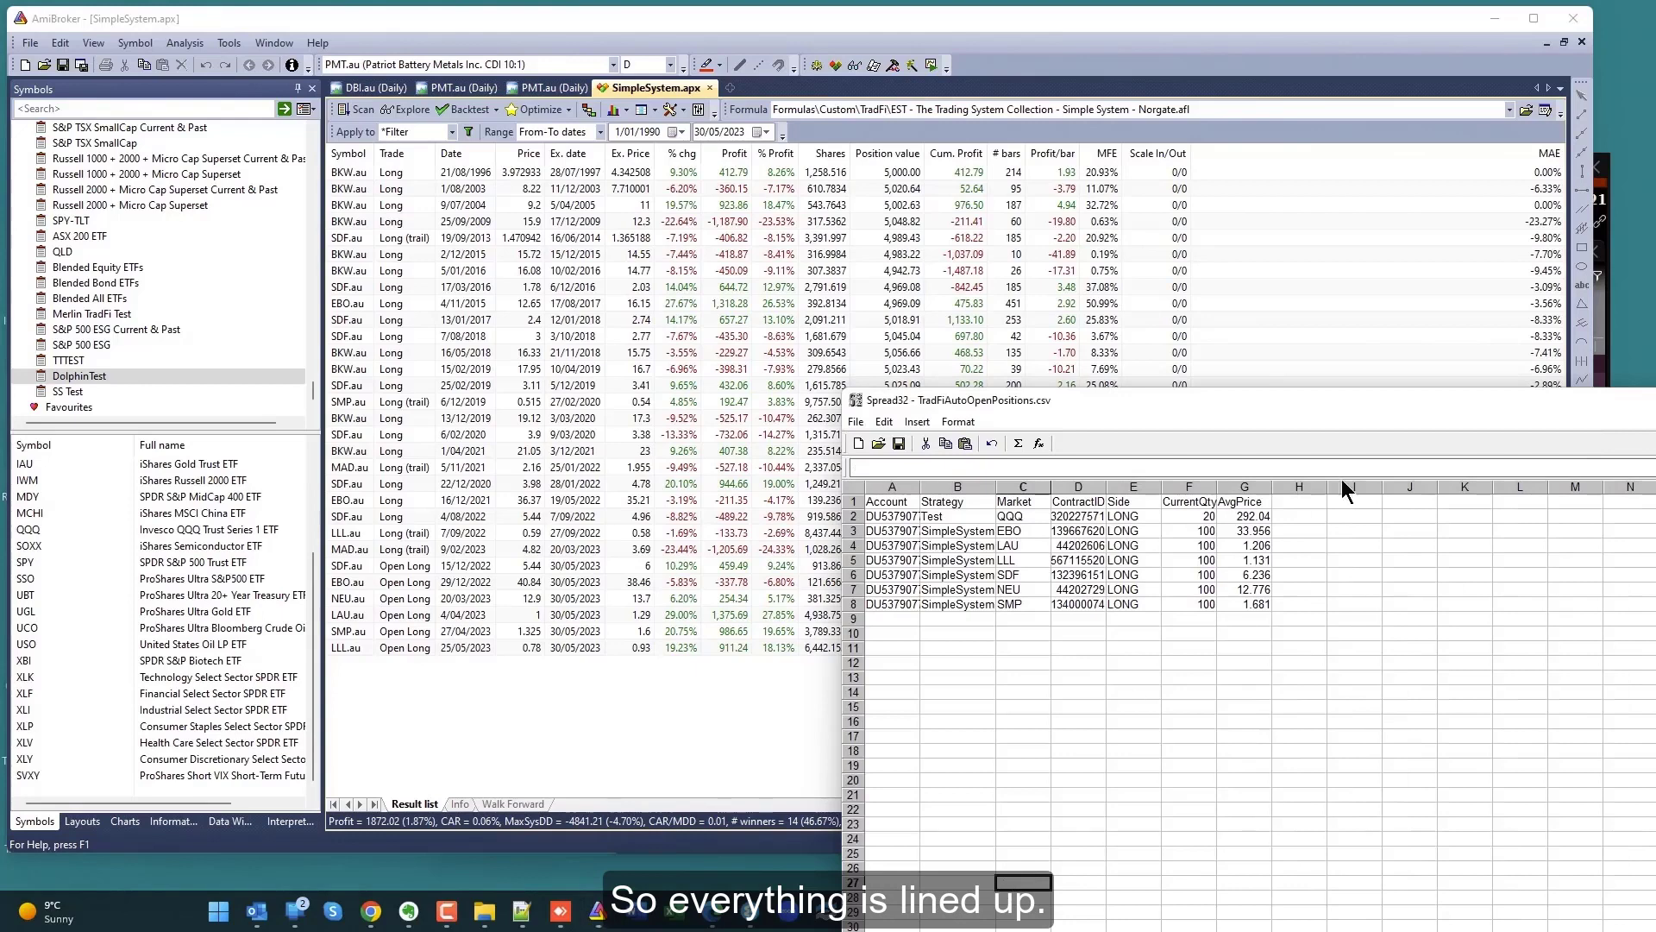
click(1611, 262)
click(1237, 121)
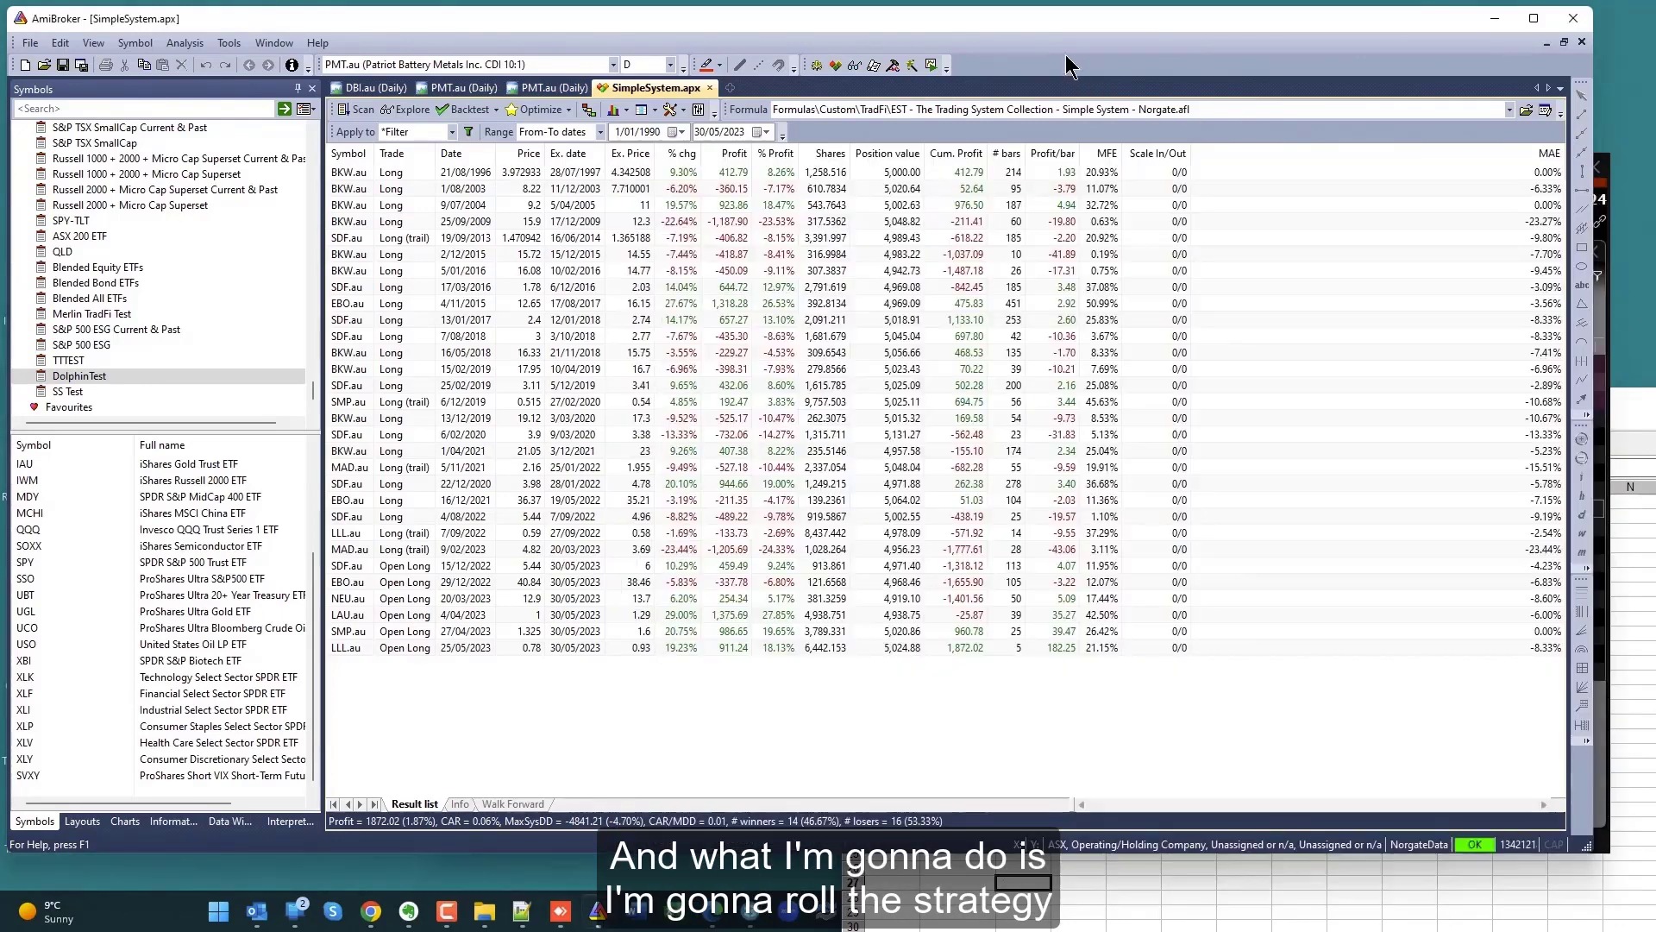
Leave the end date at 31/05/2023 and save the SimpleSystem.apx project
click(699, 131)
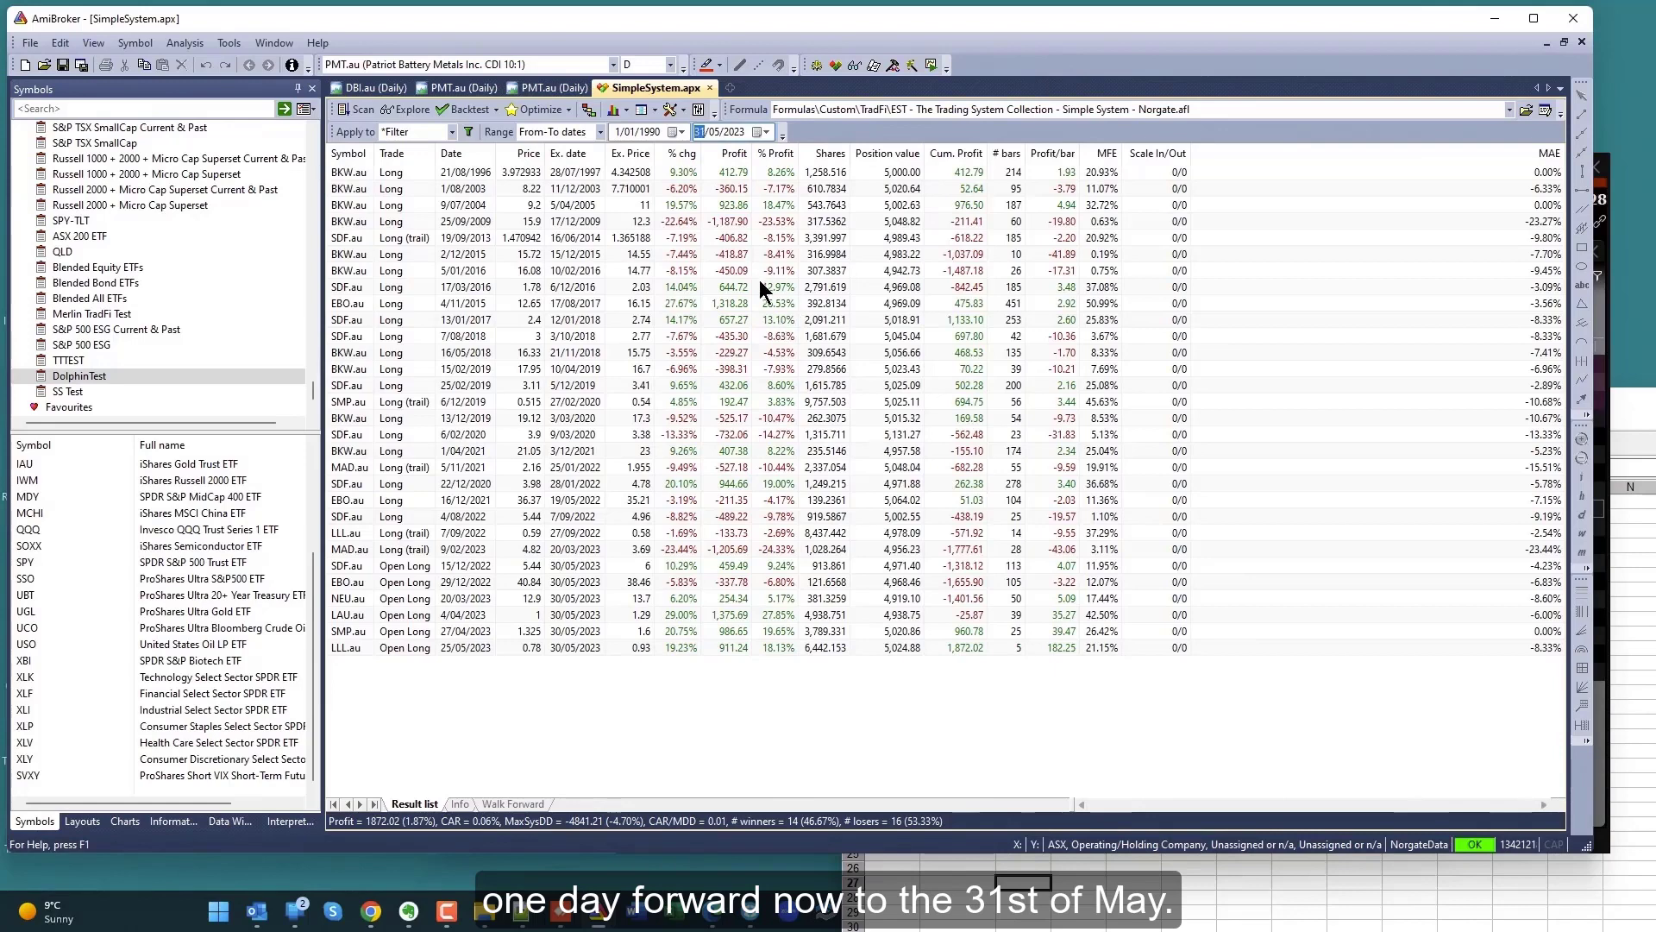
click(535, 368)
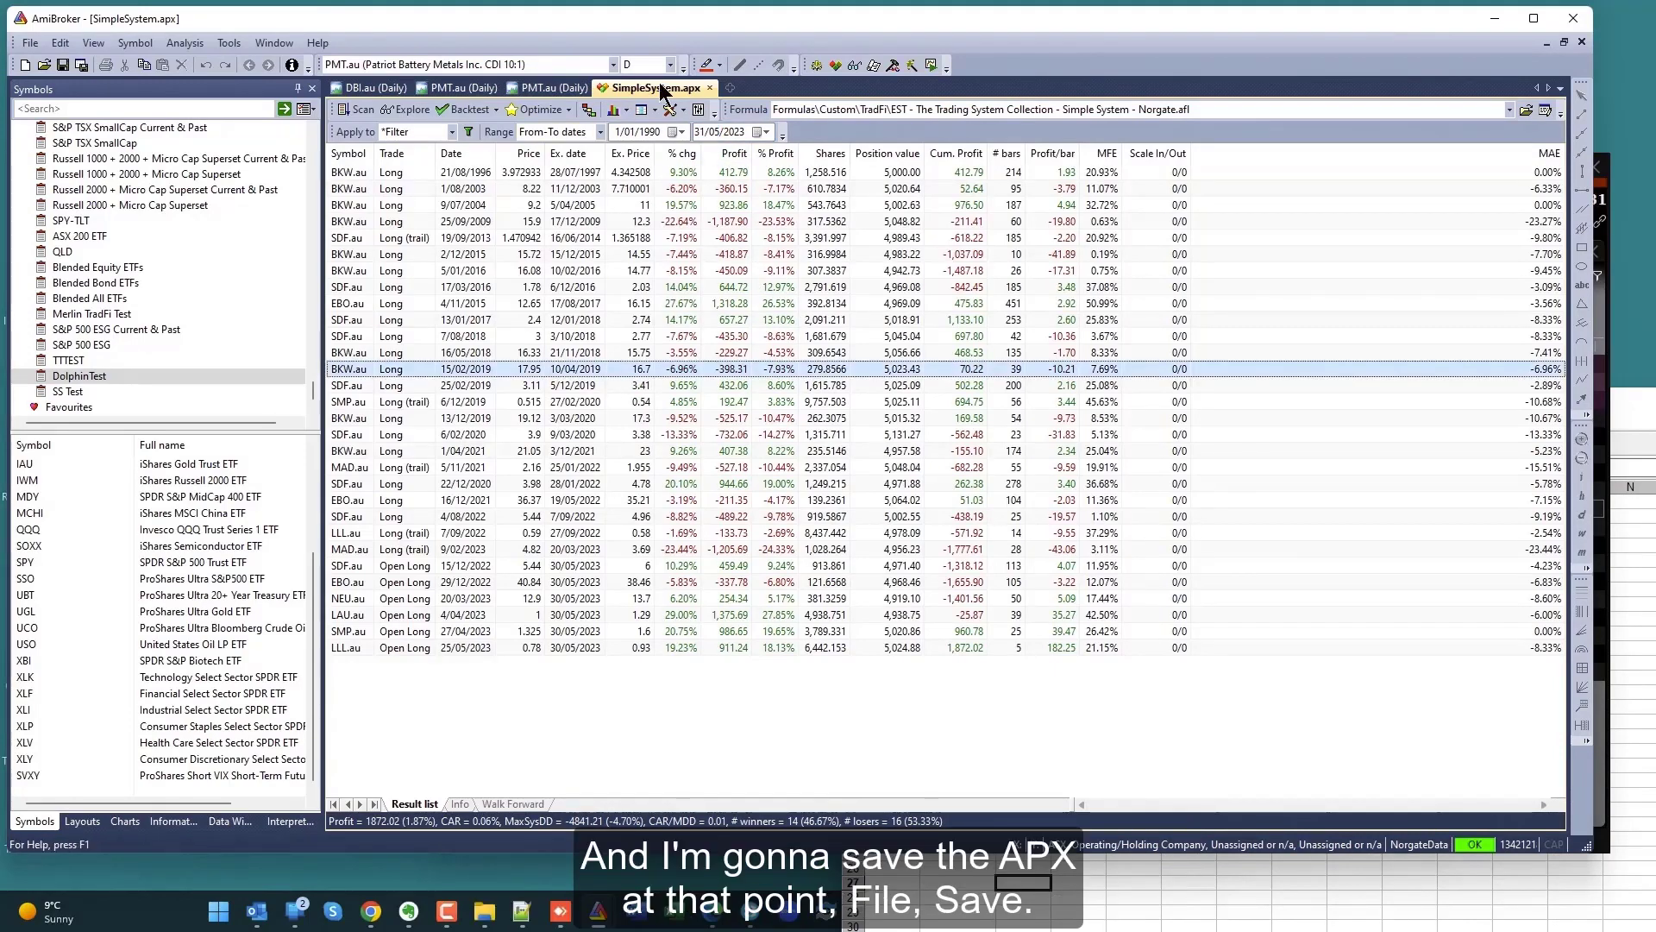
click(30, 42)
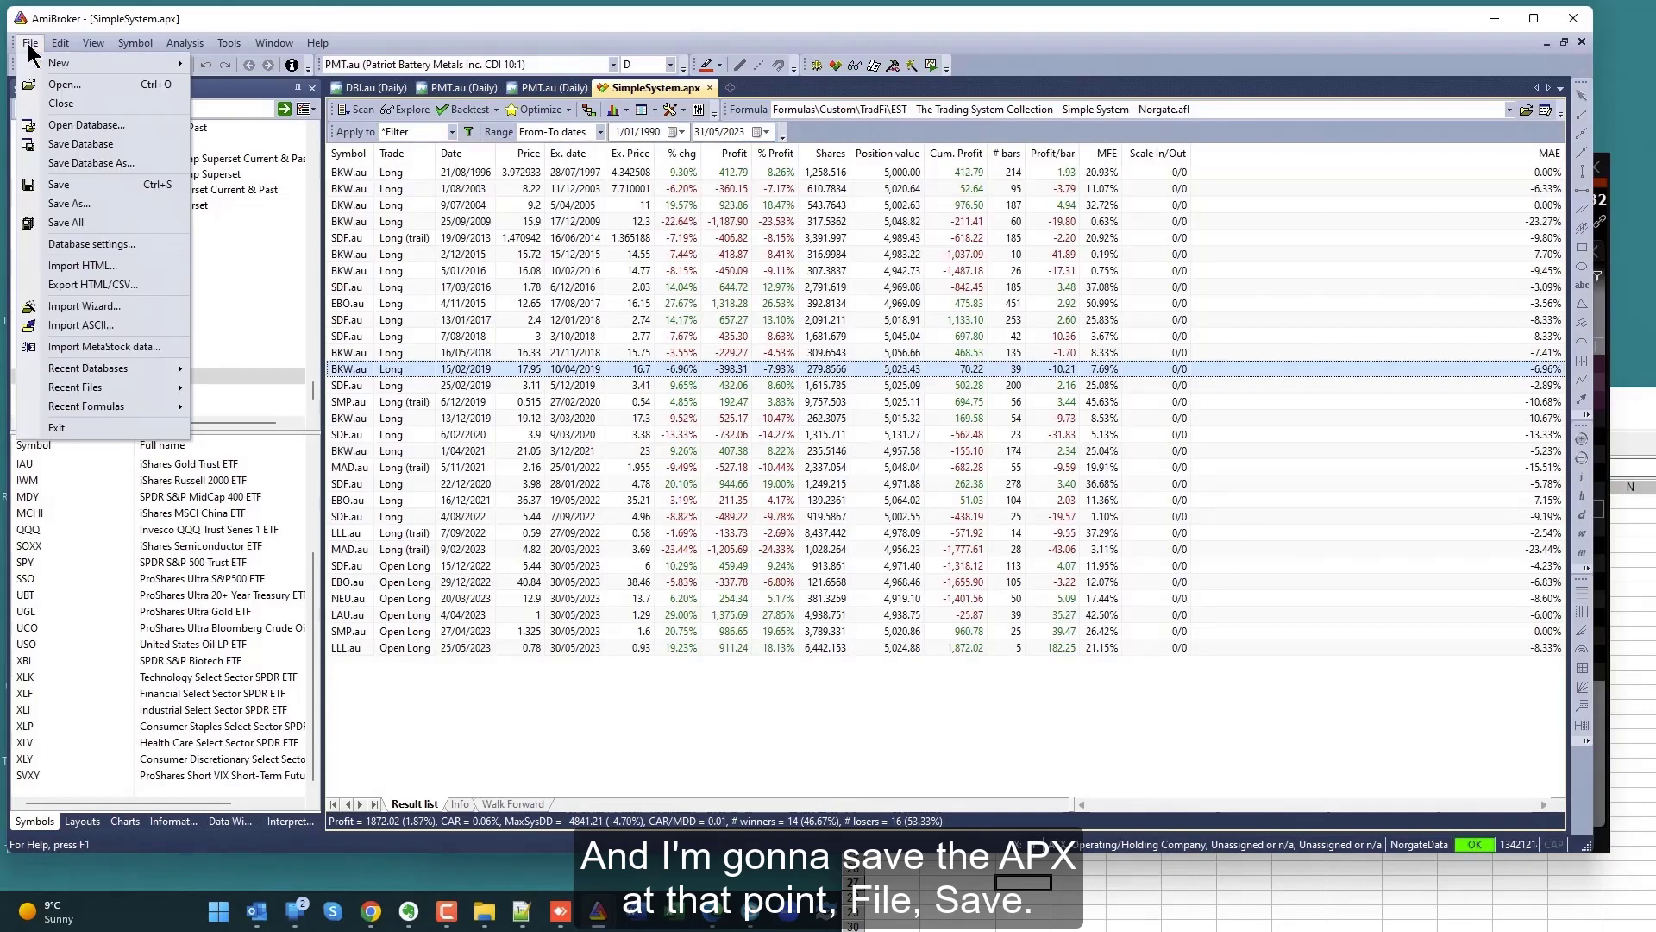
click(74, 184)
click(725, 270)
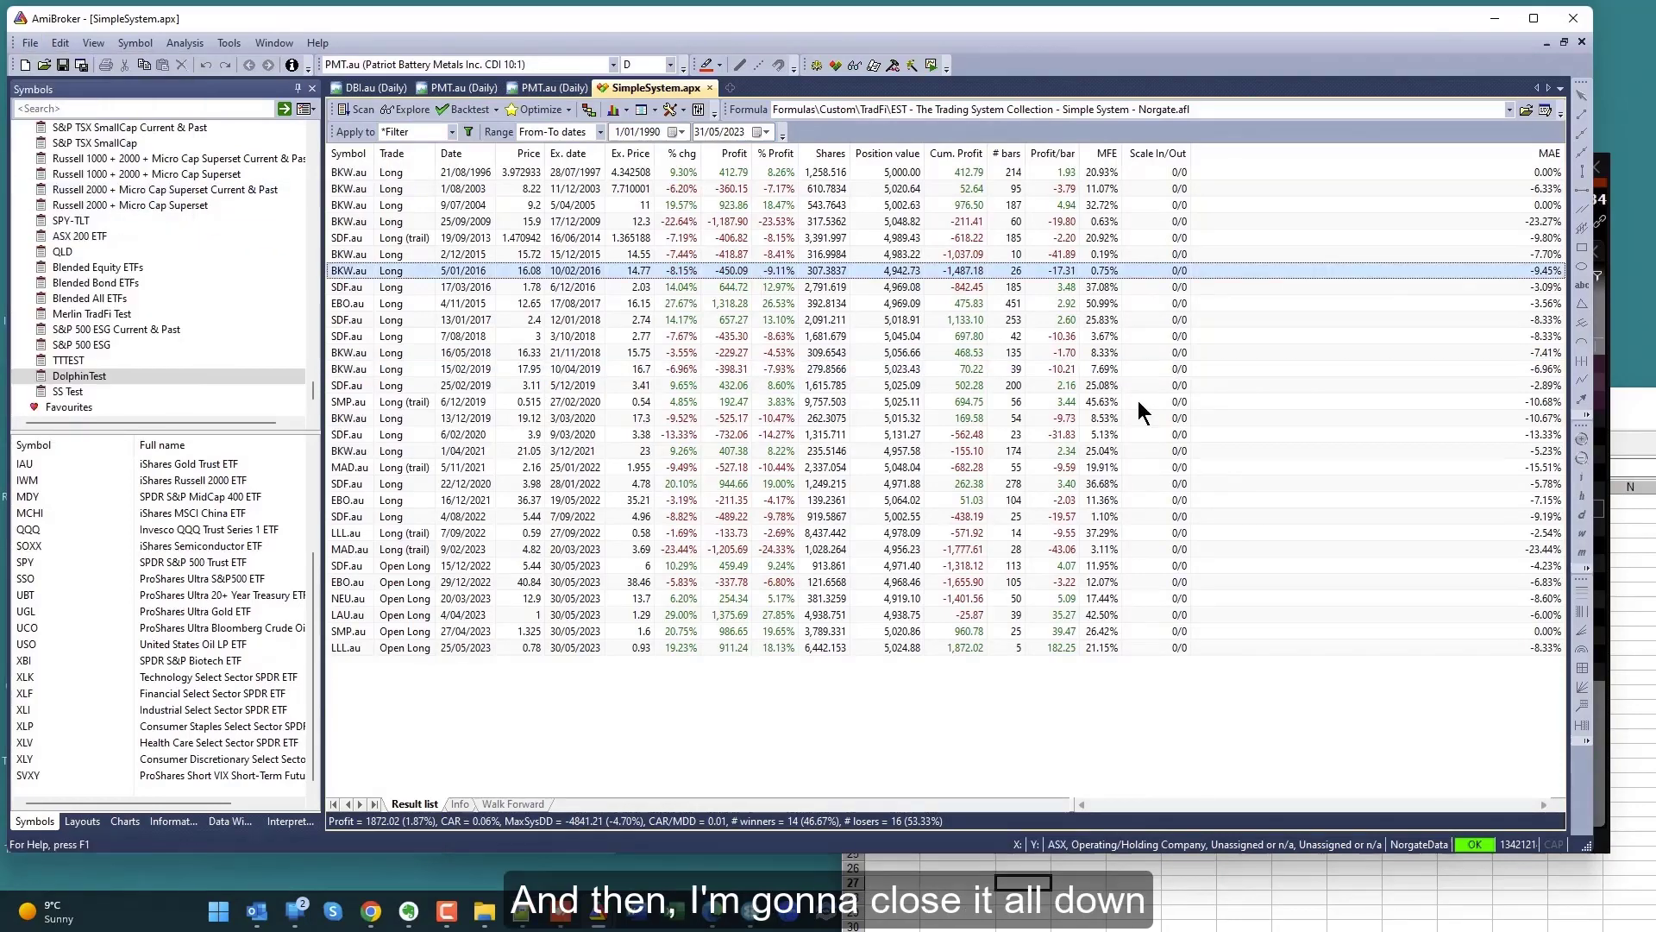
Close AmiBroker and open TradFiParameters.csv through the TradFi Strategy Parameters button
click(1570, 21)
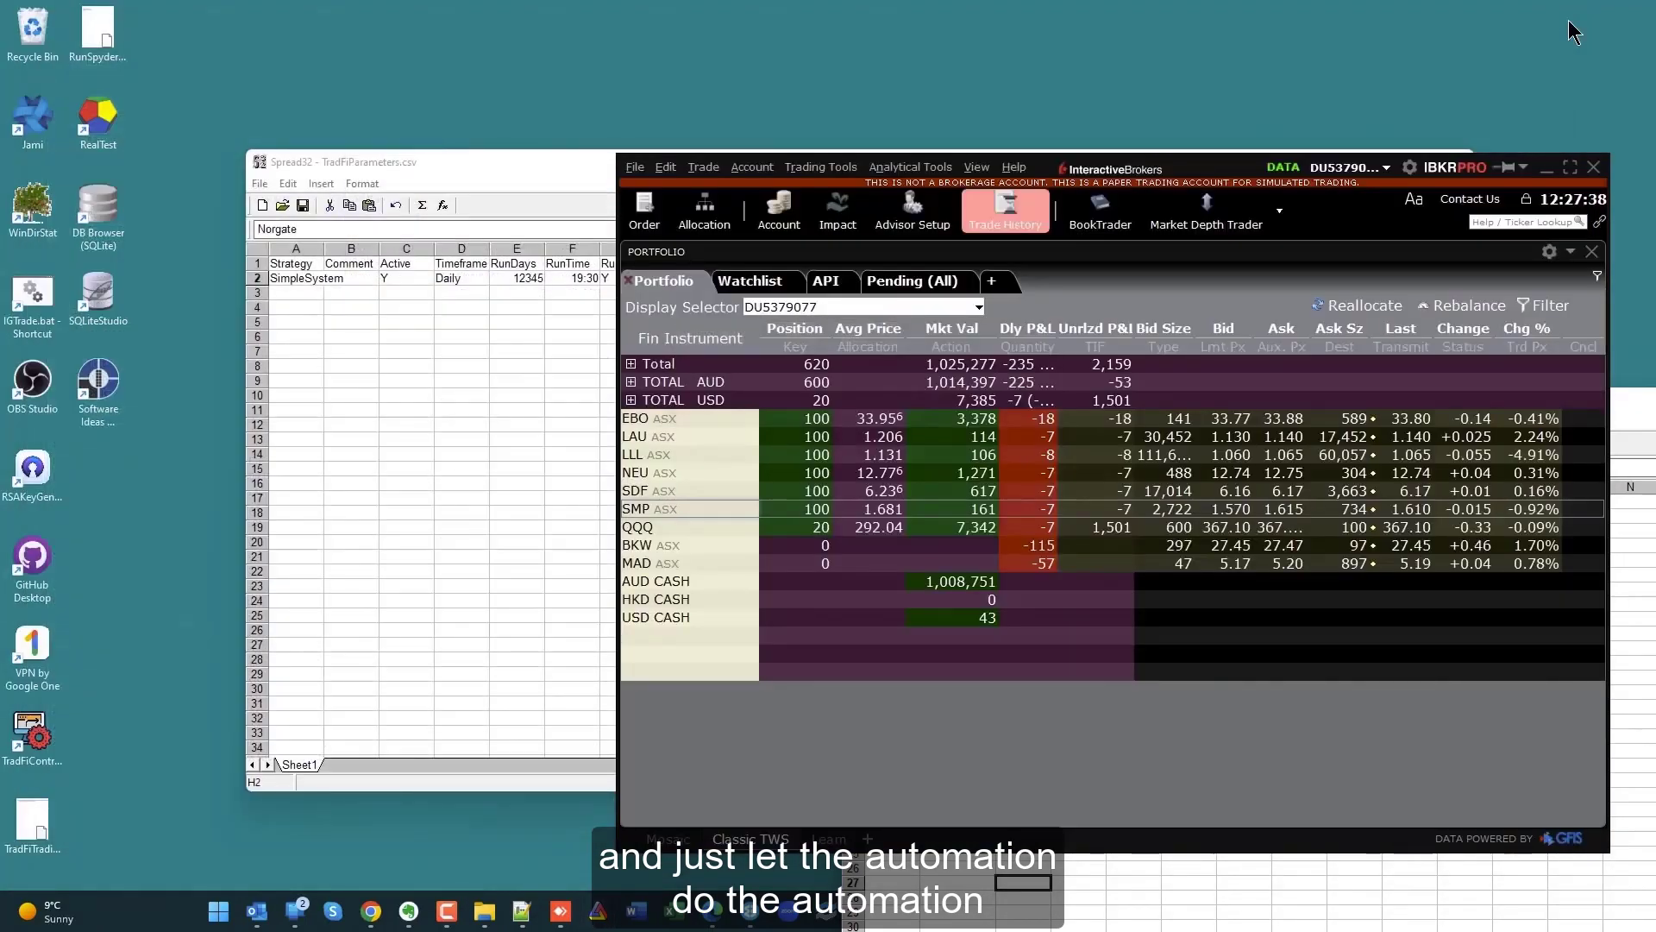
click(527, 175)
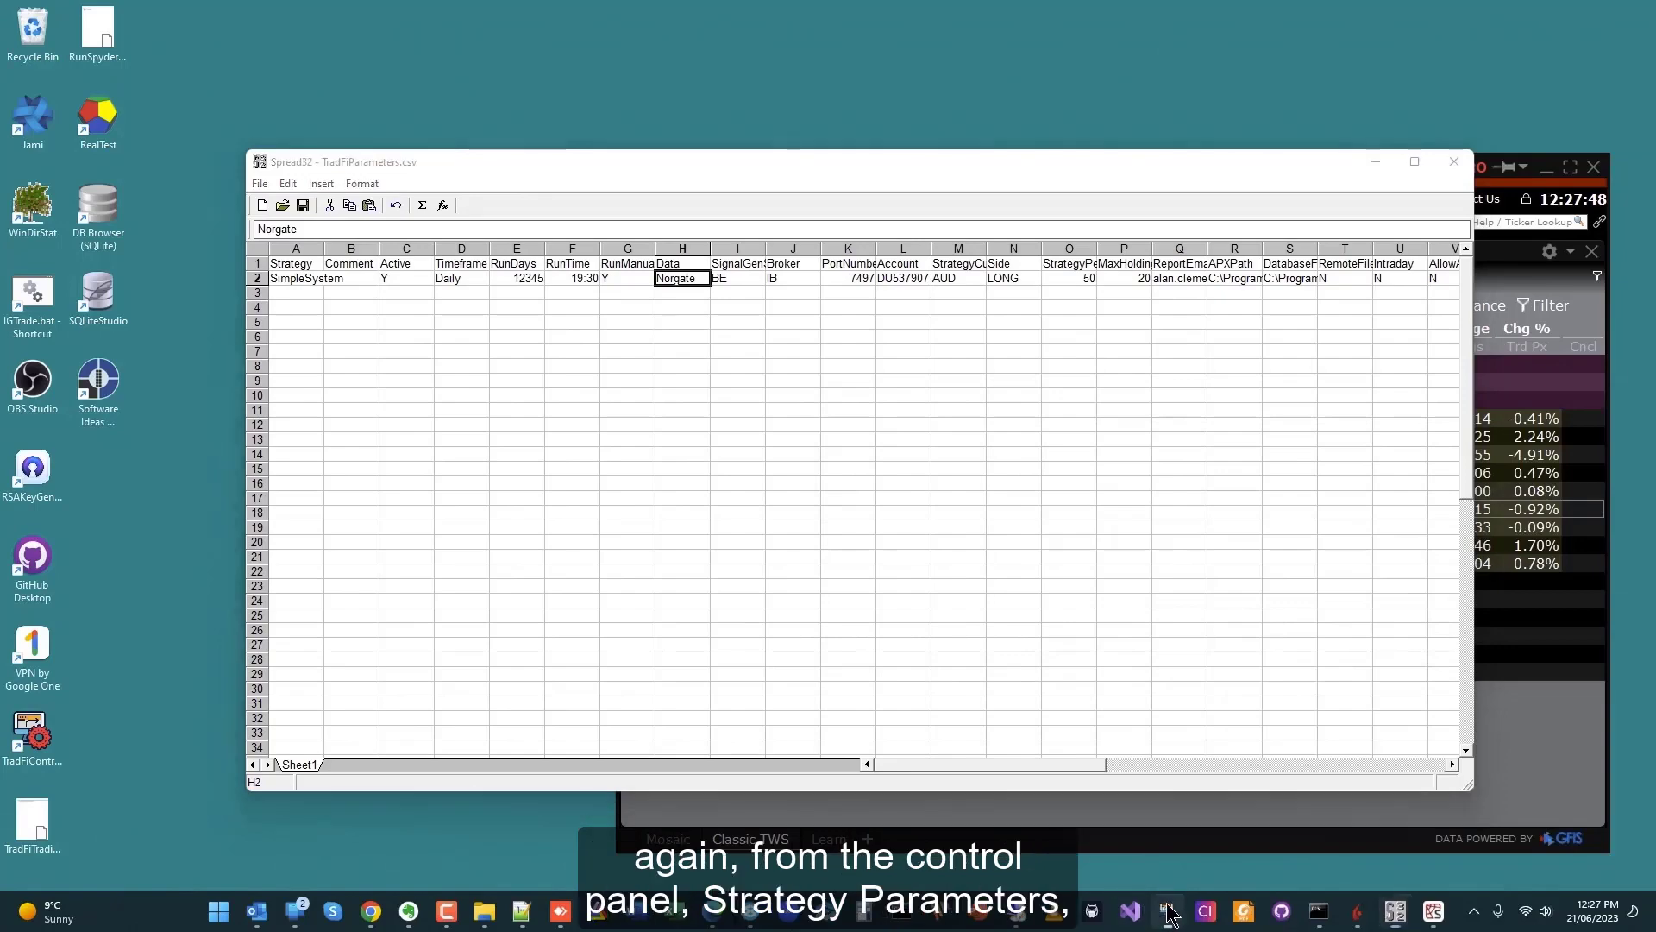
click(1167, 911)
click(301, 295)
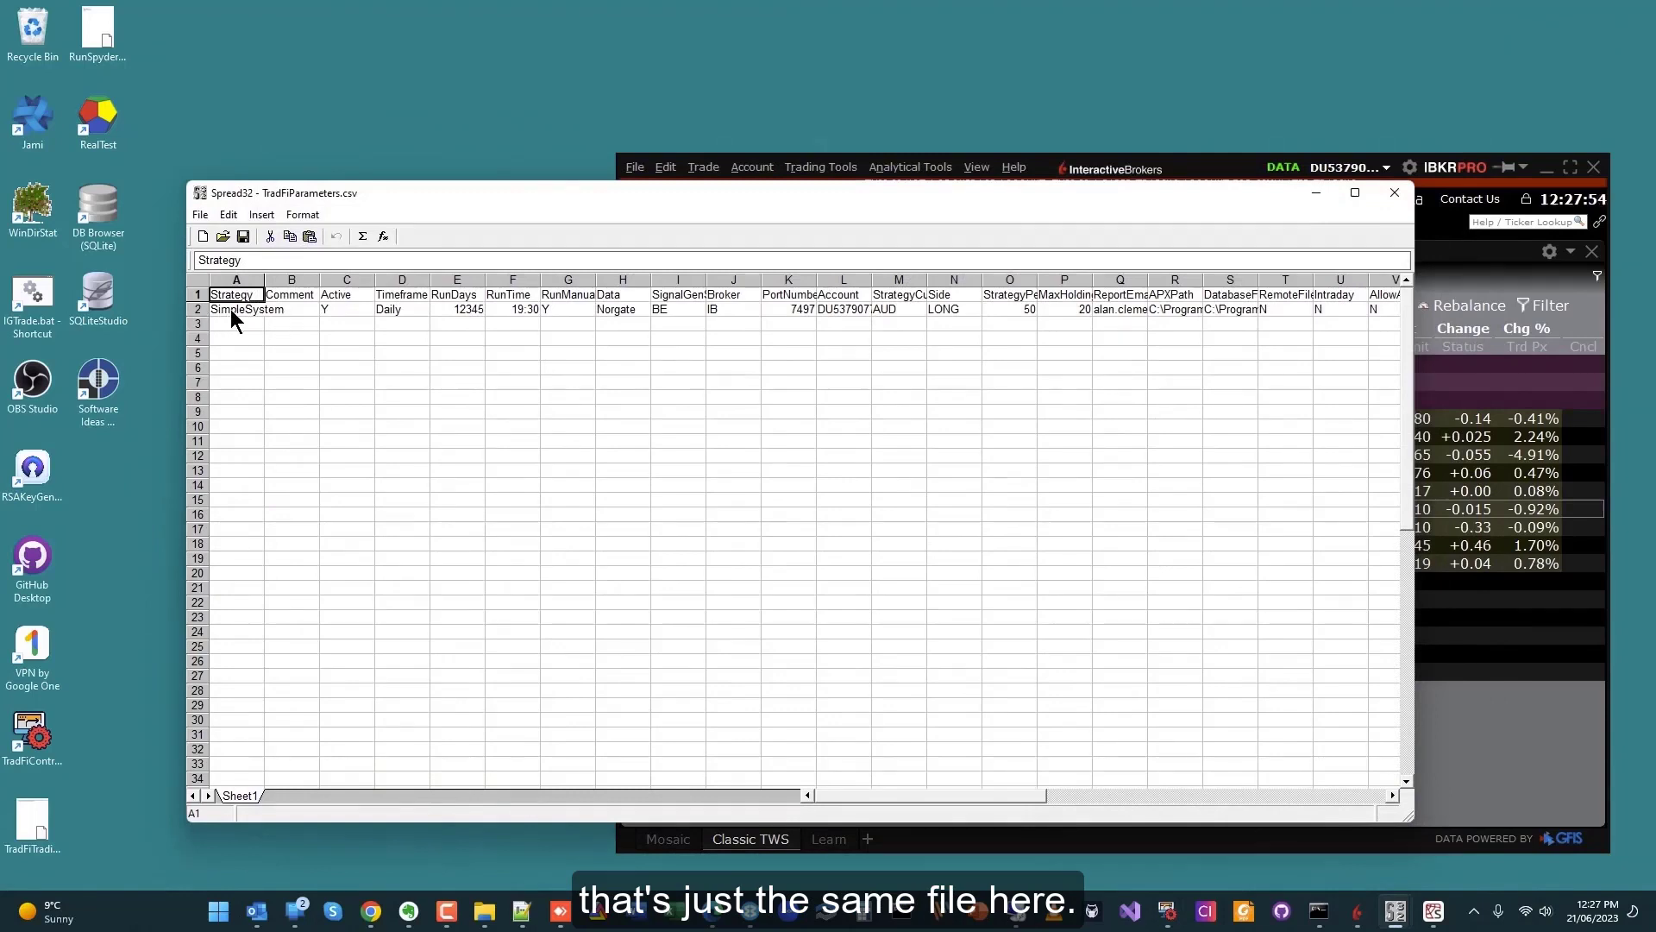
Autofit columns A, G and L so SimpleSystem, RunManual and the account cell read fully
click(230, 309)
double_click(264, 281)
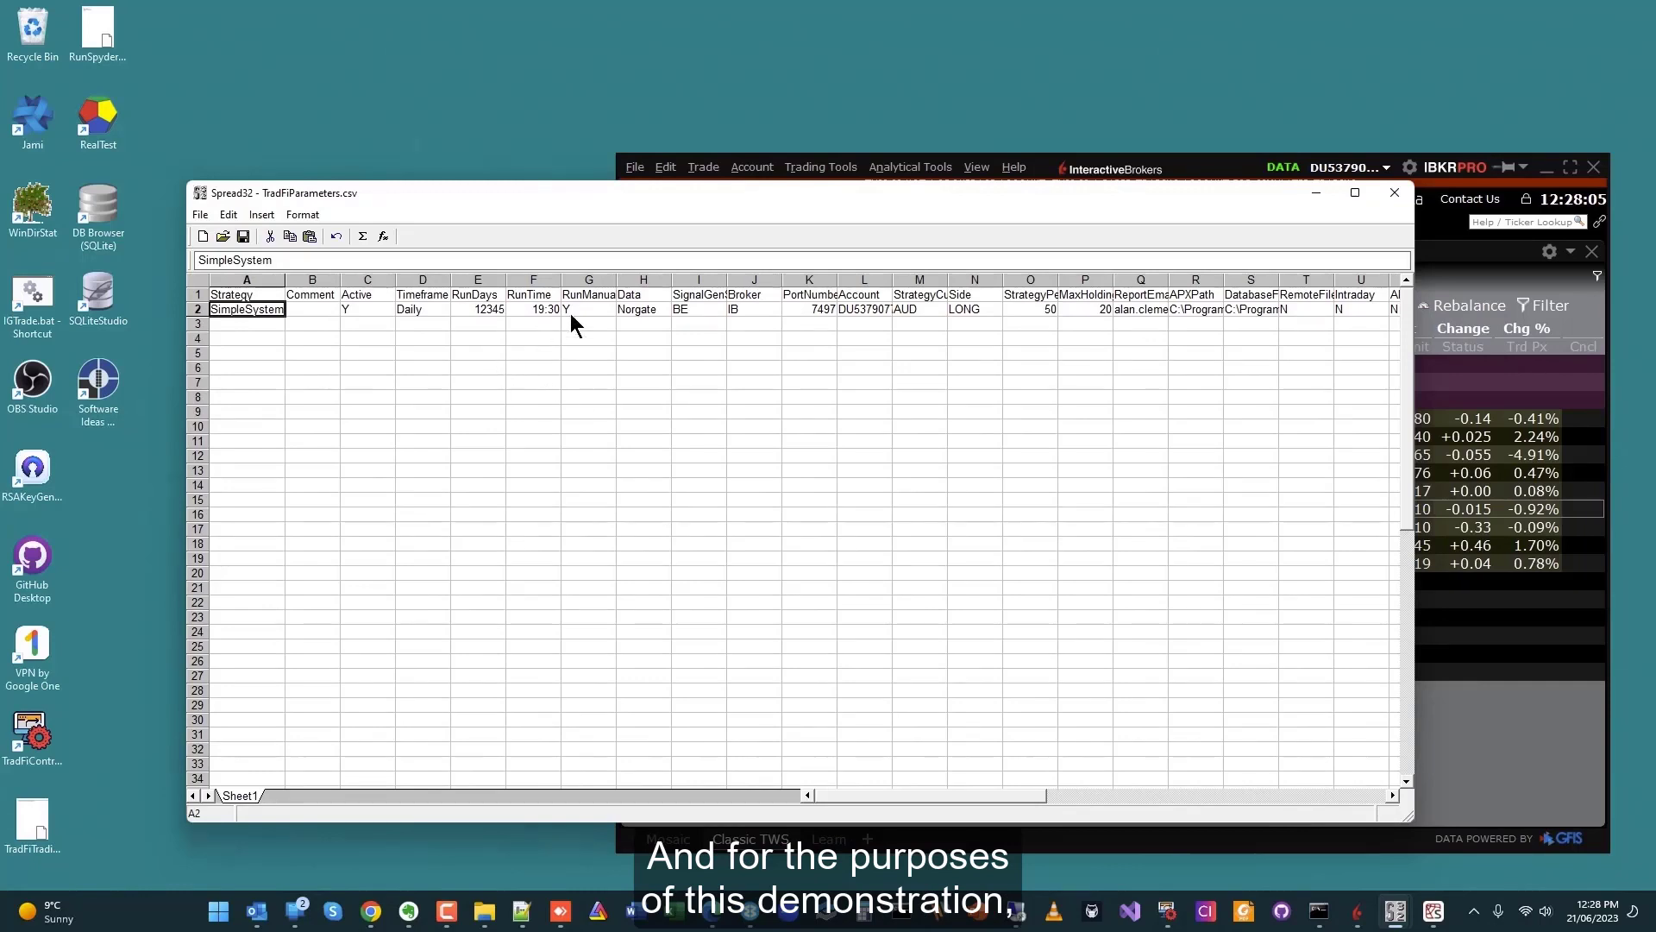
drag(613, 280, 618, 284)
click(597, 292)
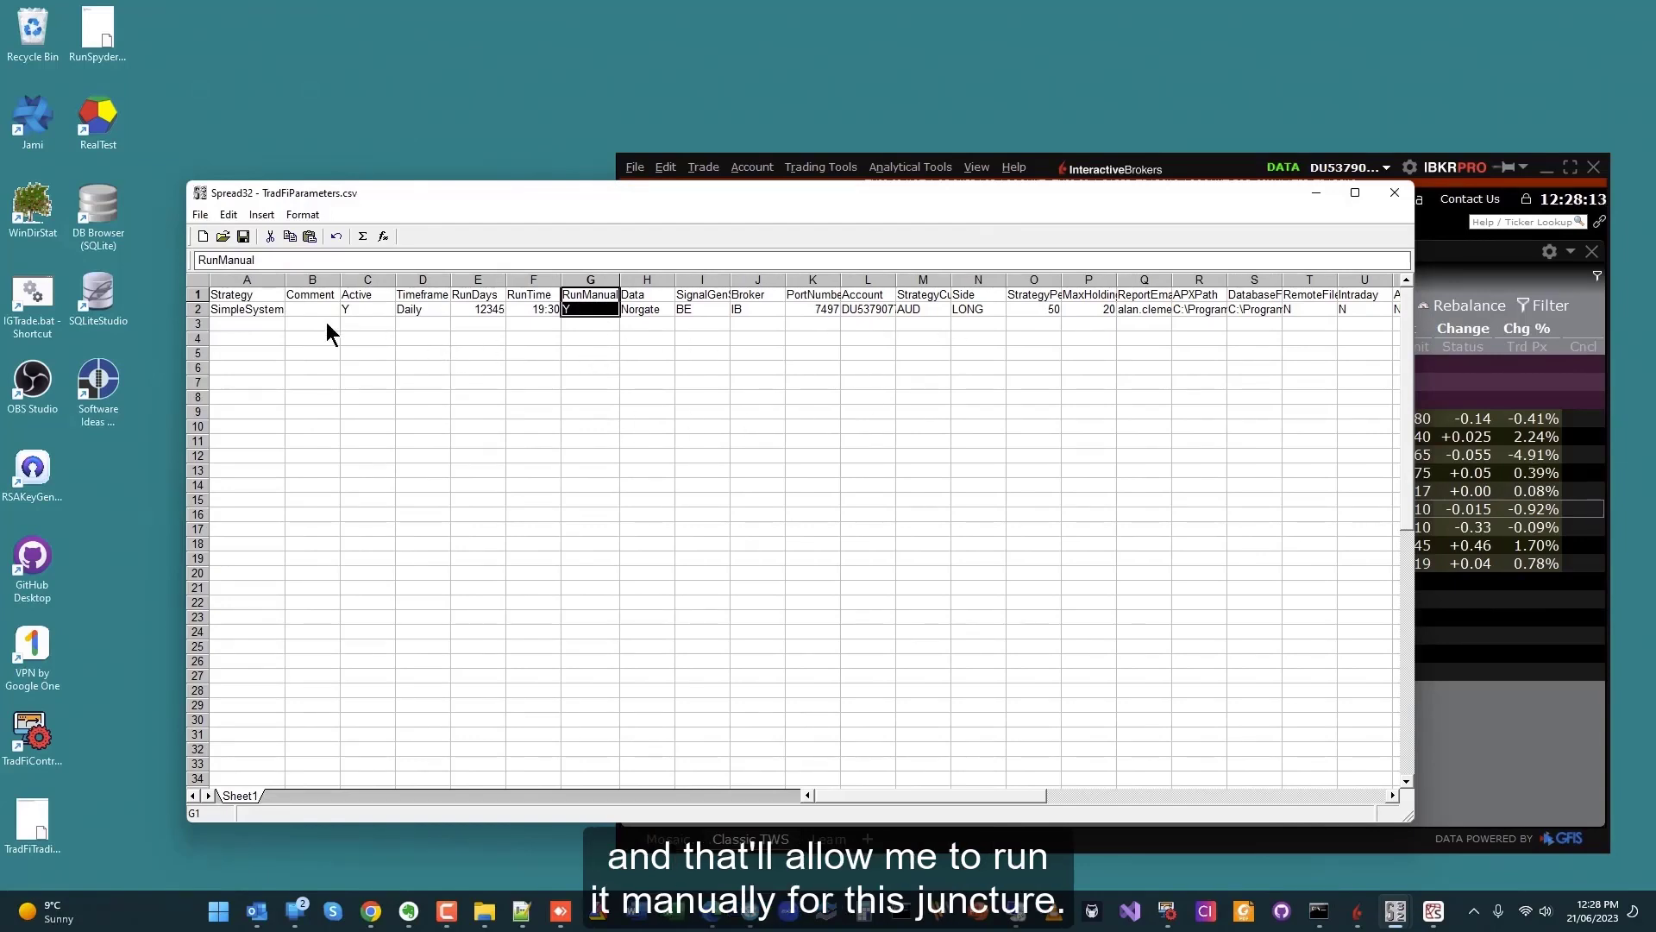
click(643, 308)
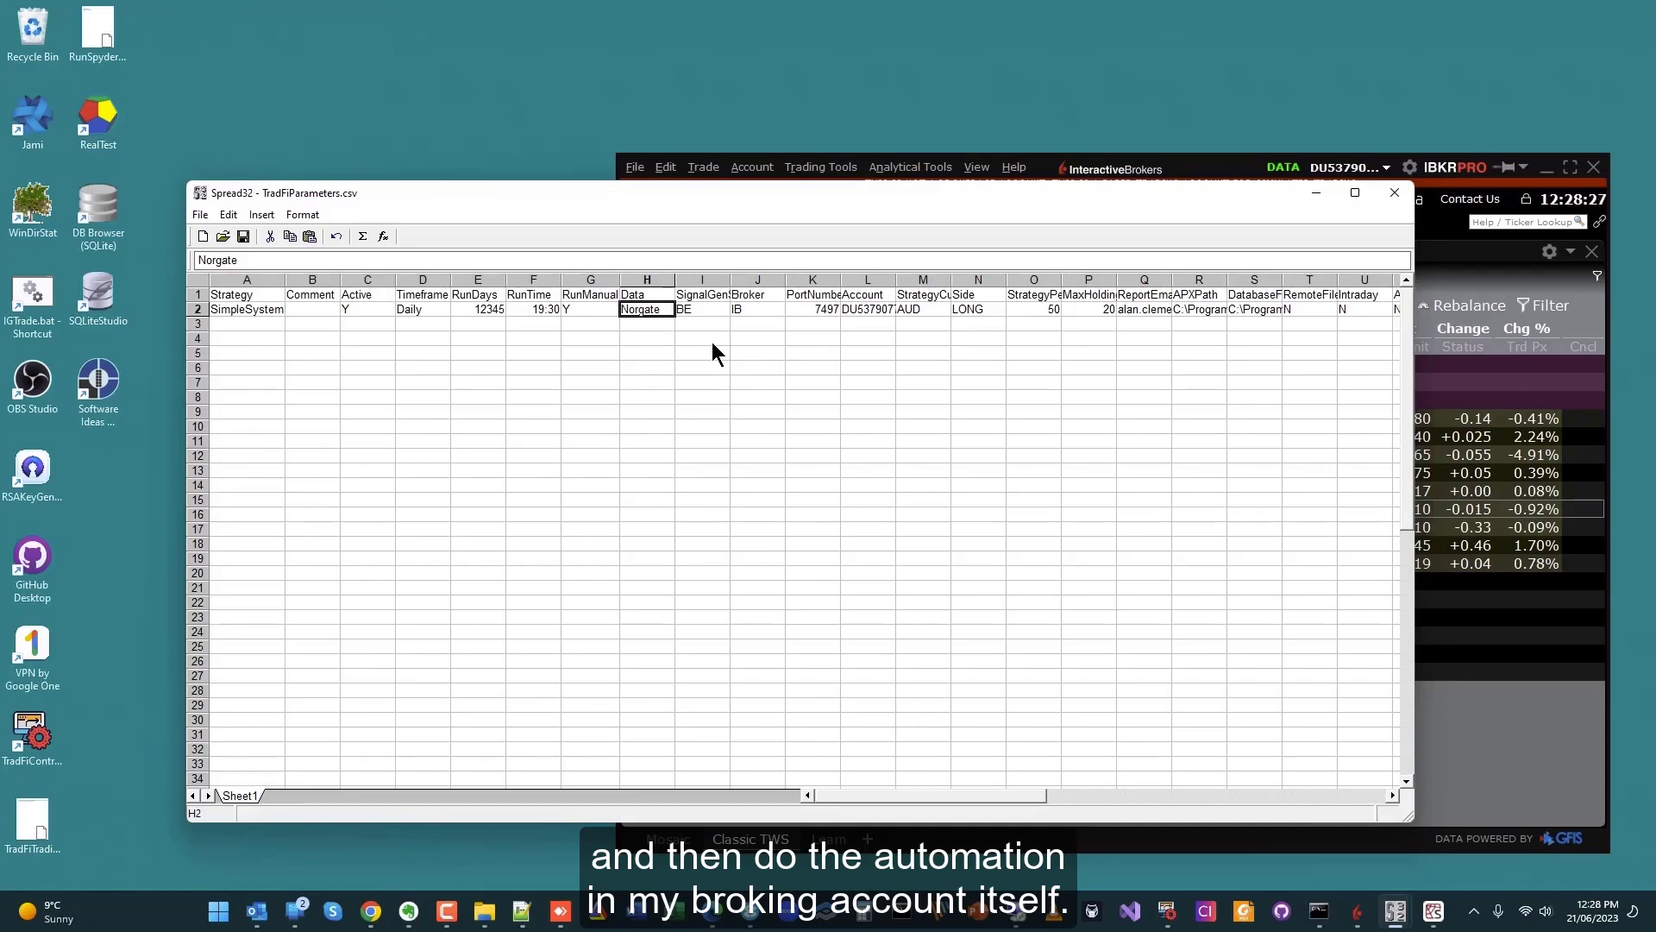
double_click(898, 279)
click(870, 309)
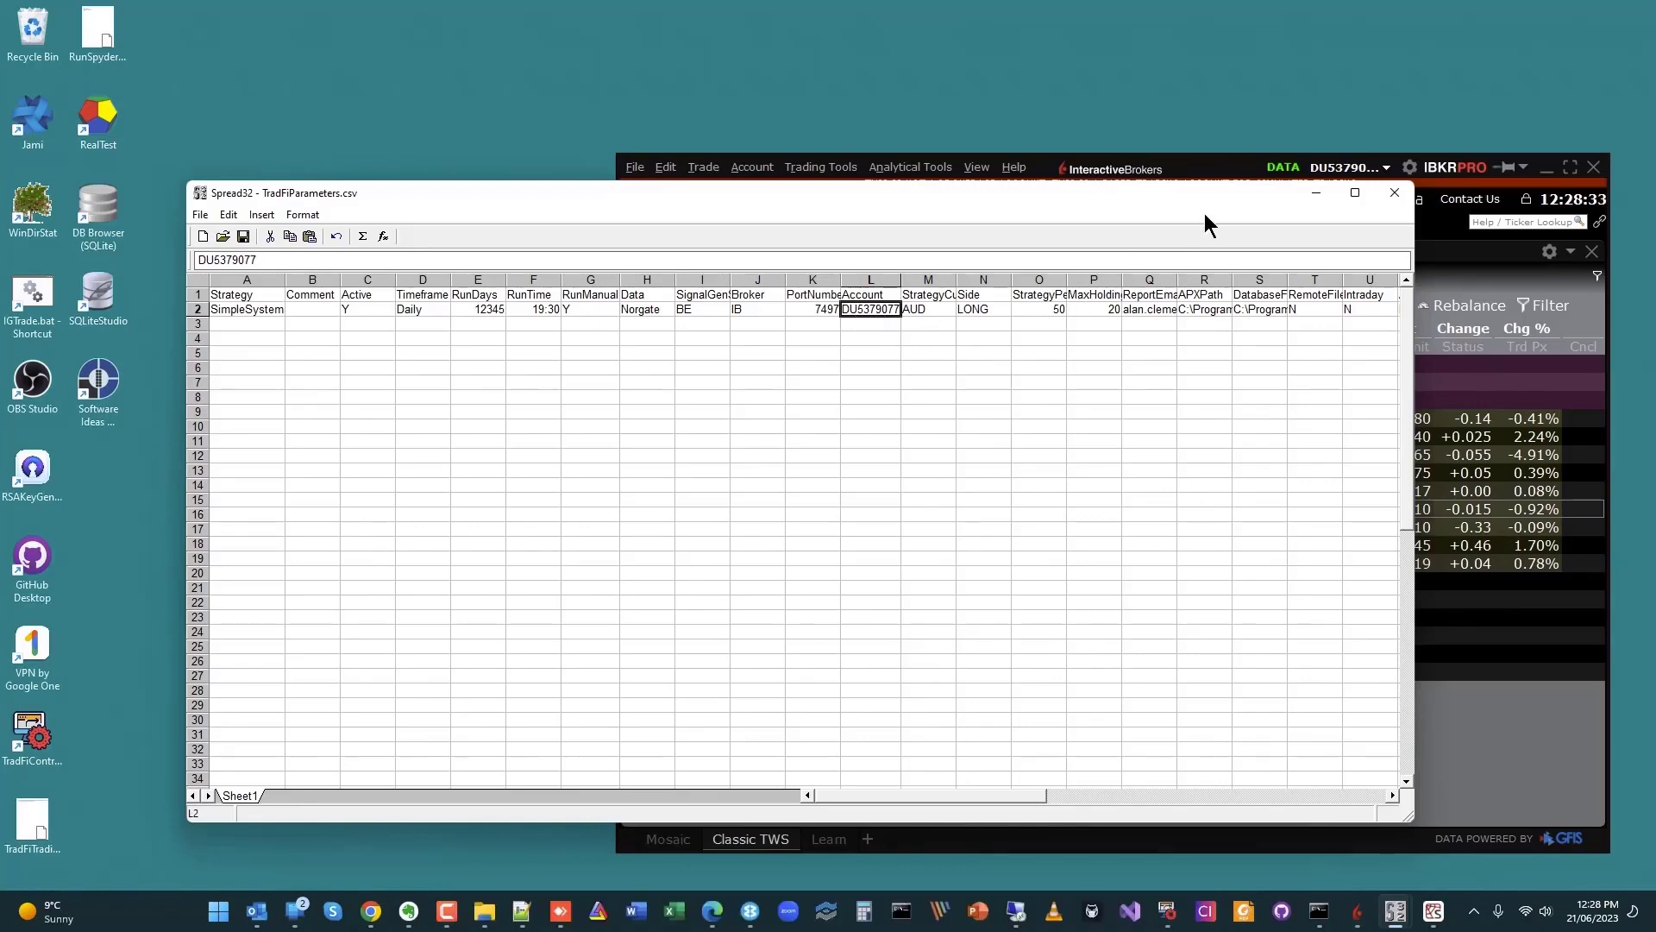
click(1206, 167)
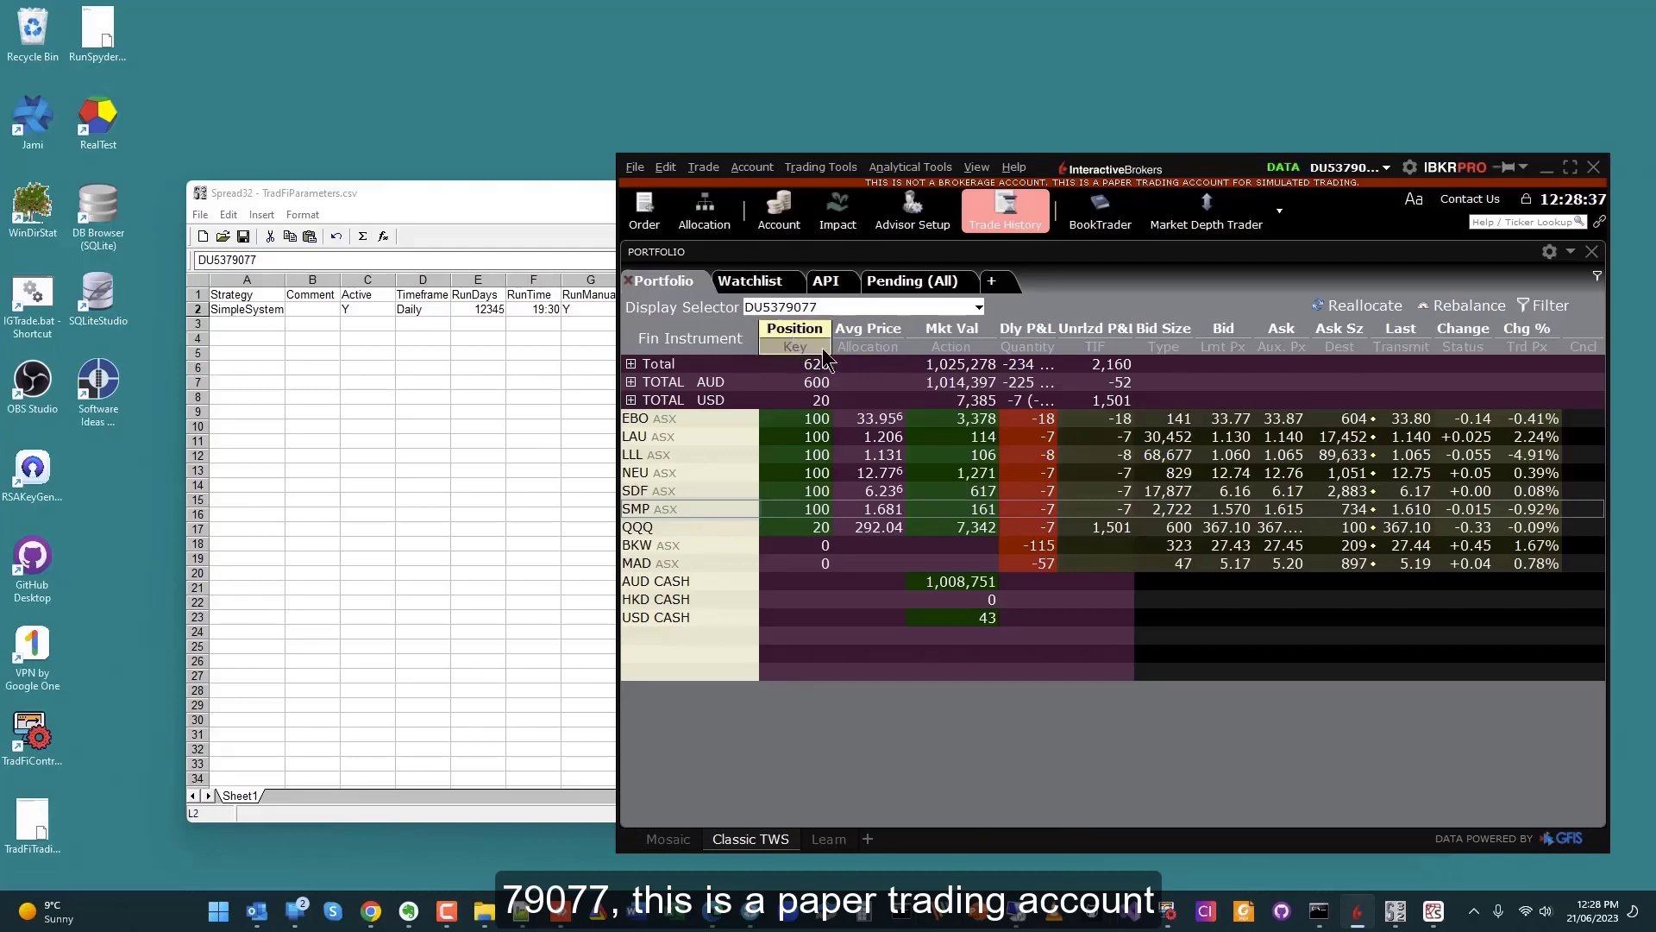
click(514, 209)
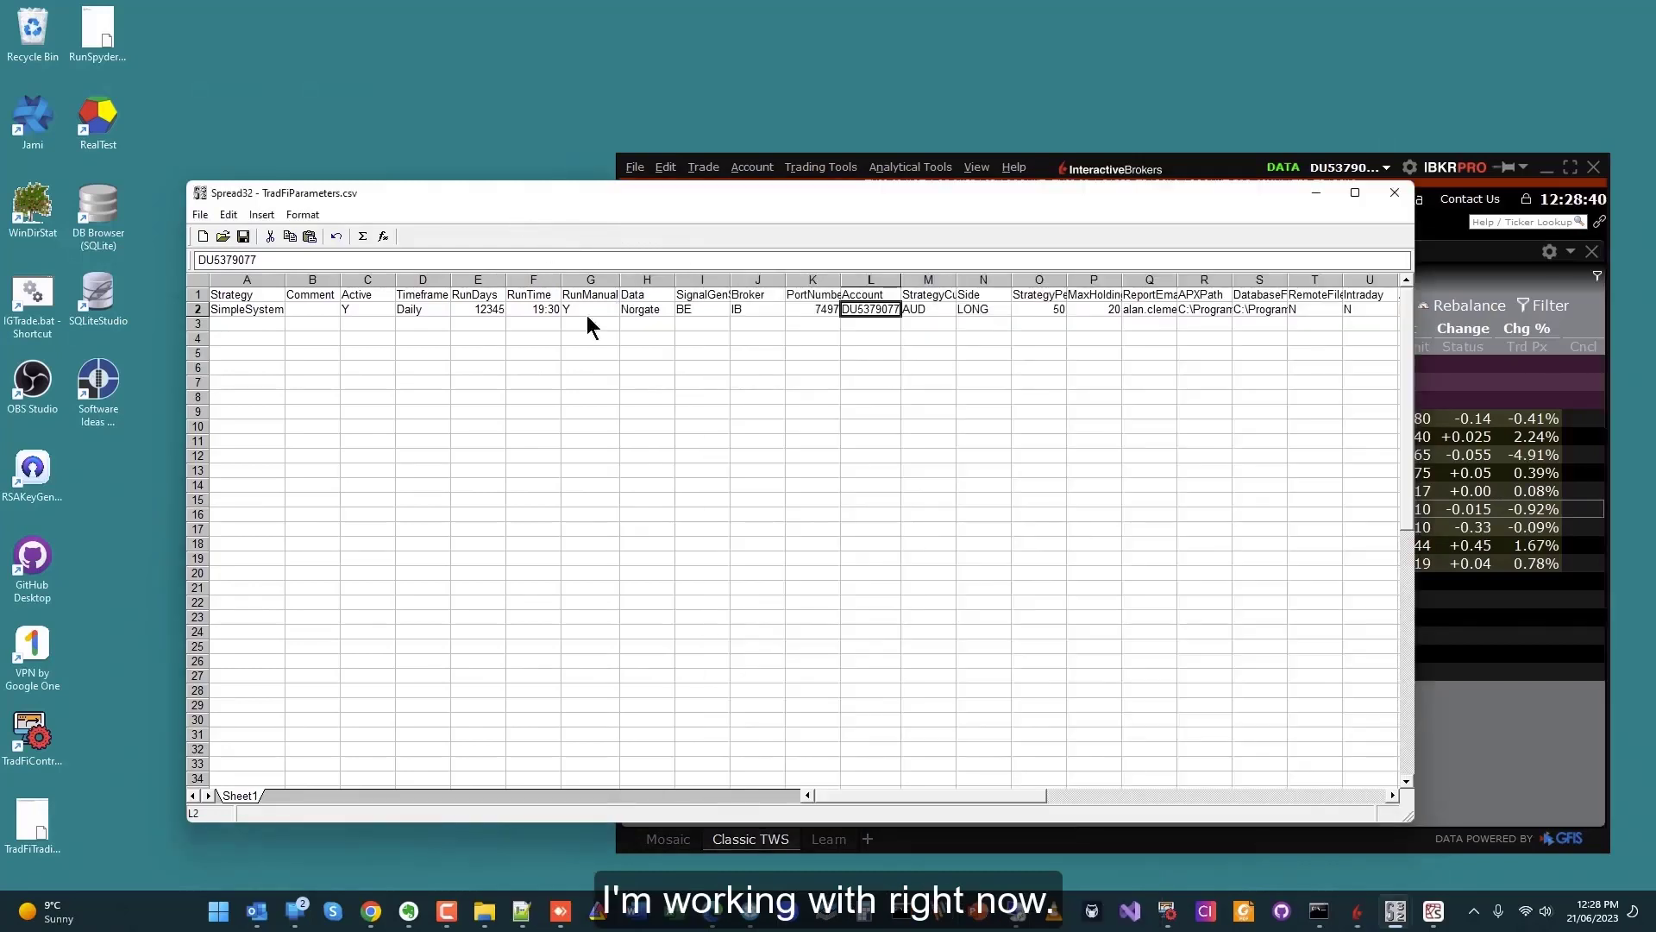
Save TradFiParameters.csv on closing and launch Trade Automation for RunManual Strategies
click(1391, 192)
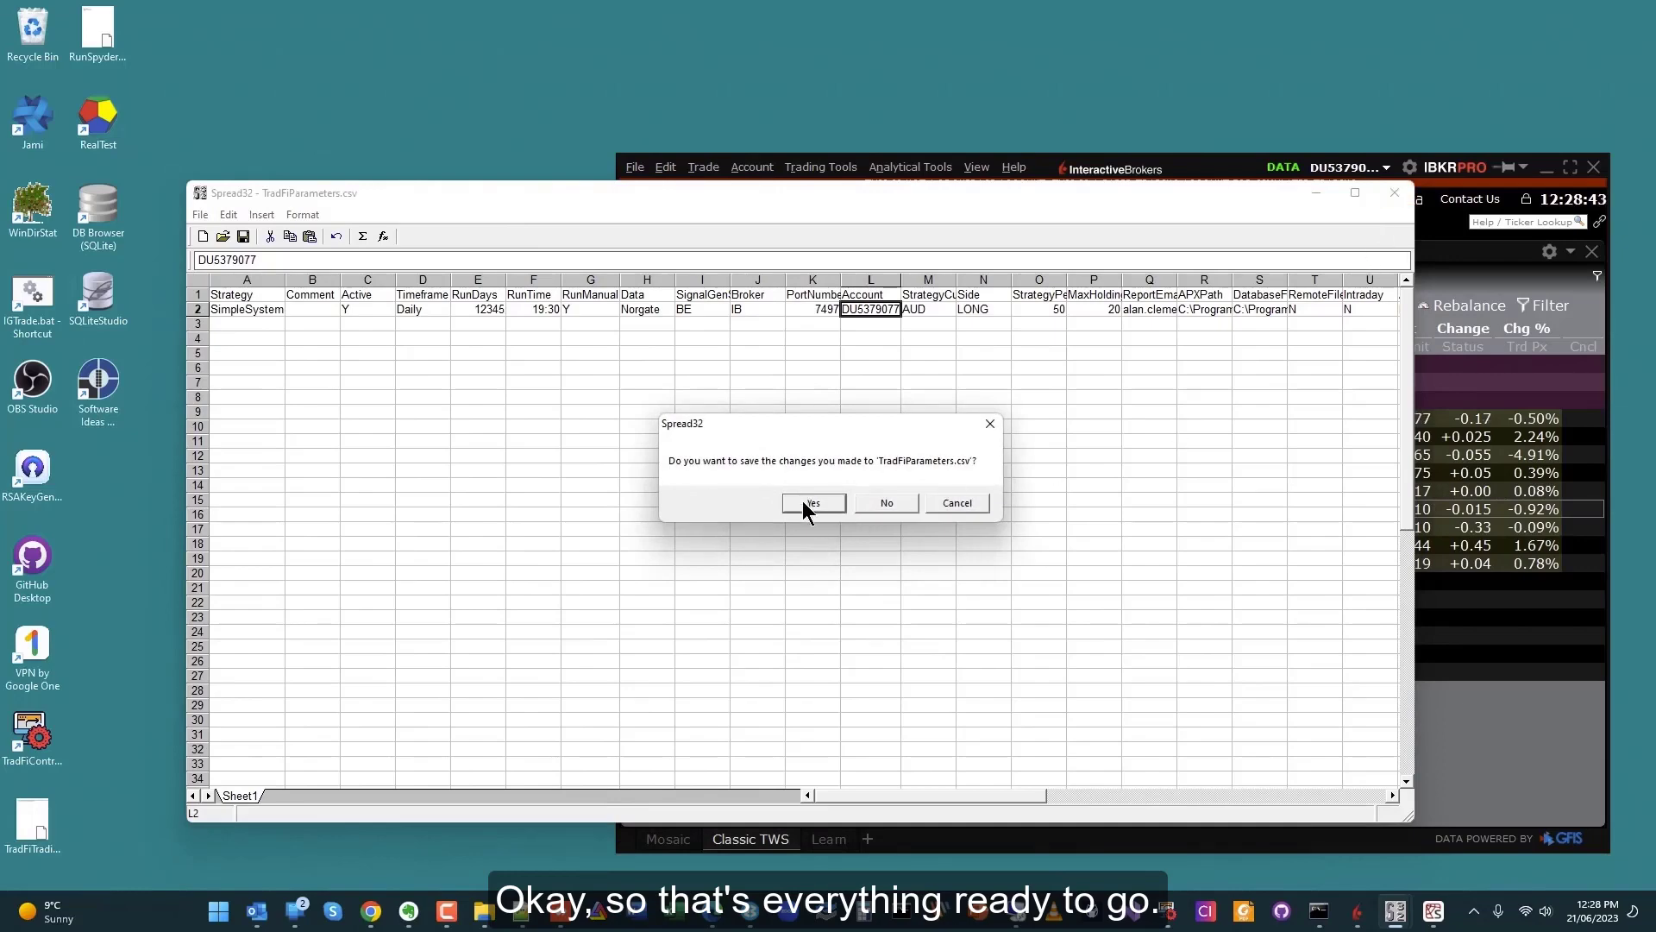
click(806, 502)
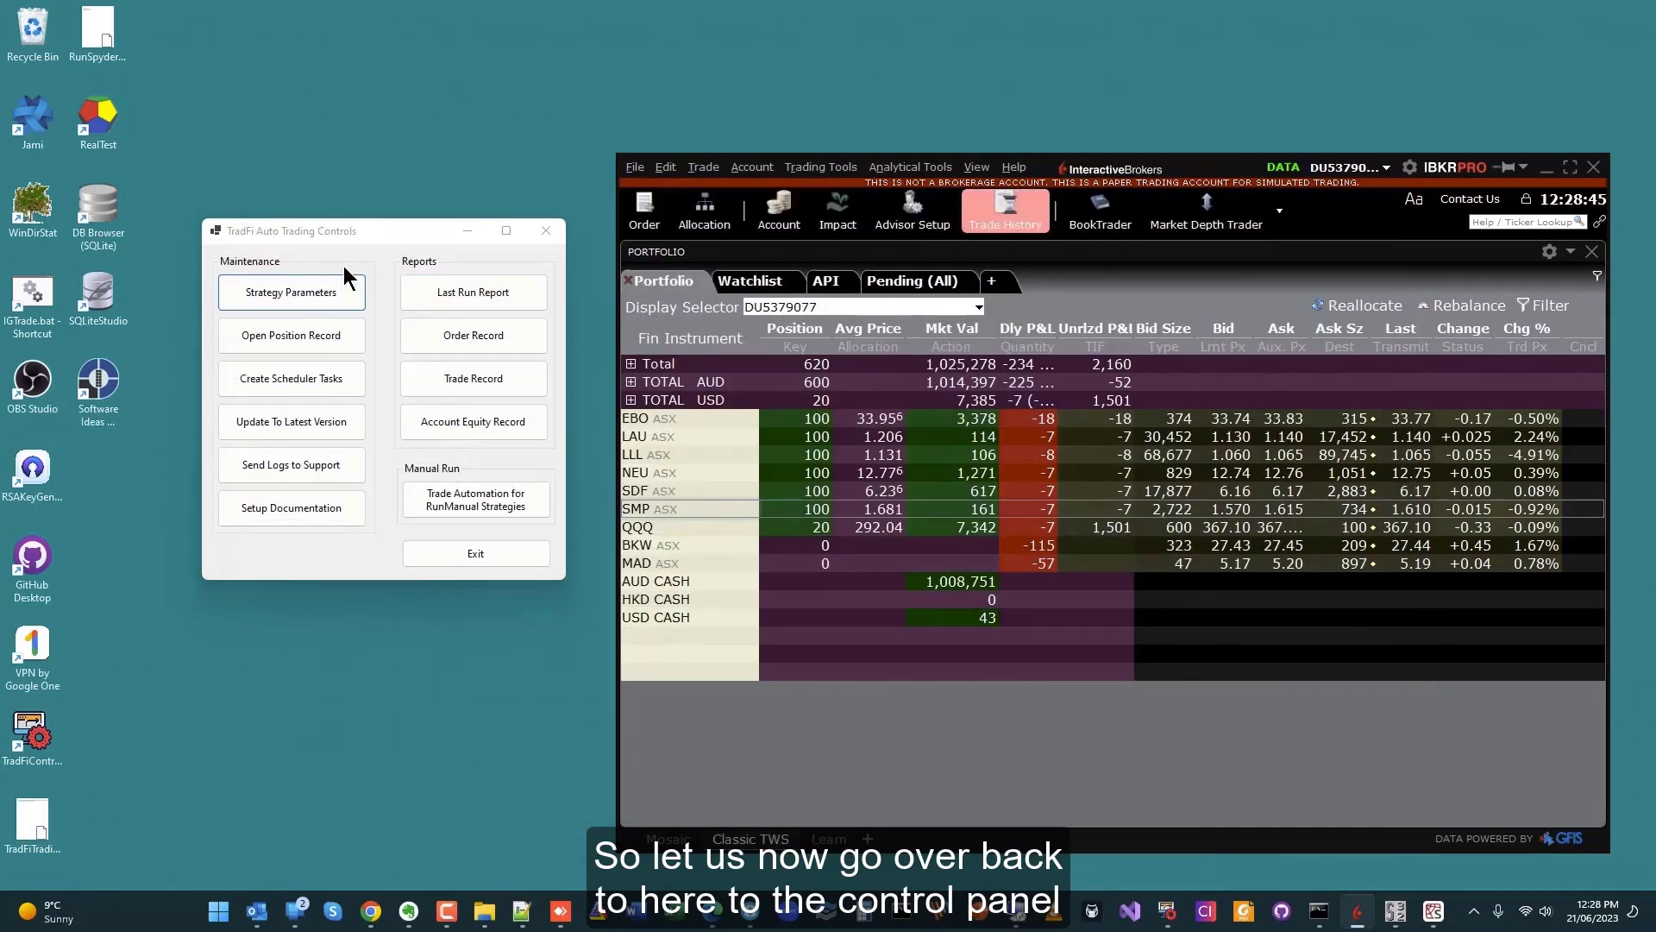
drag(312, 232, 334, 253)
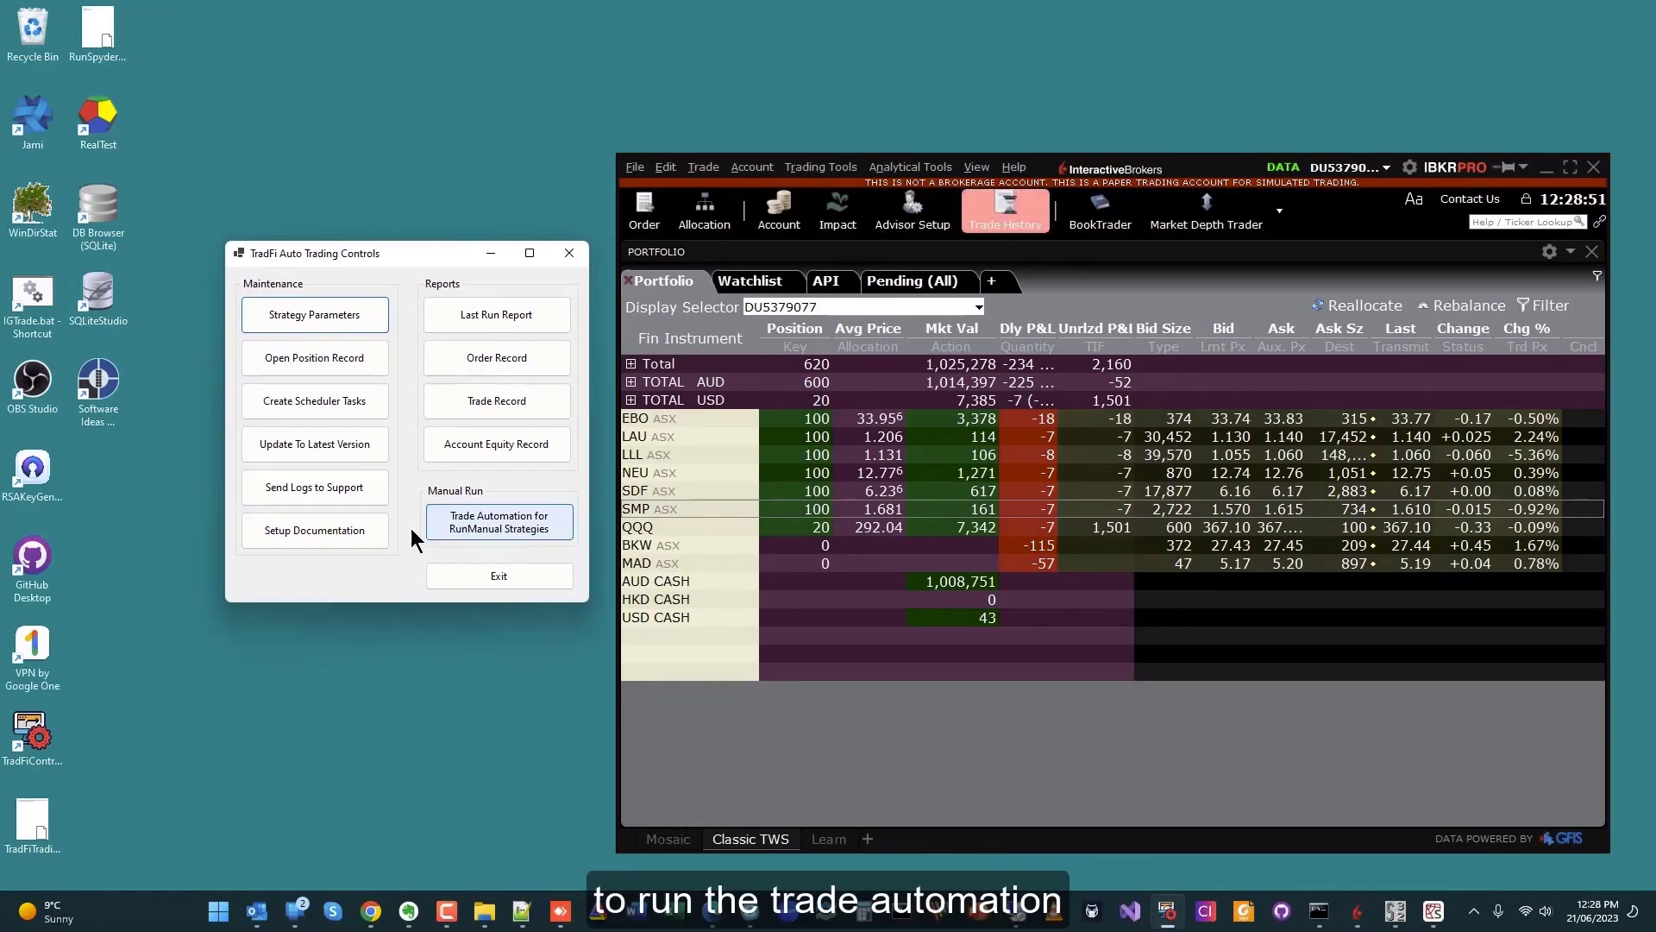
click(495, 524)
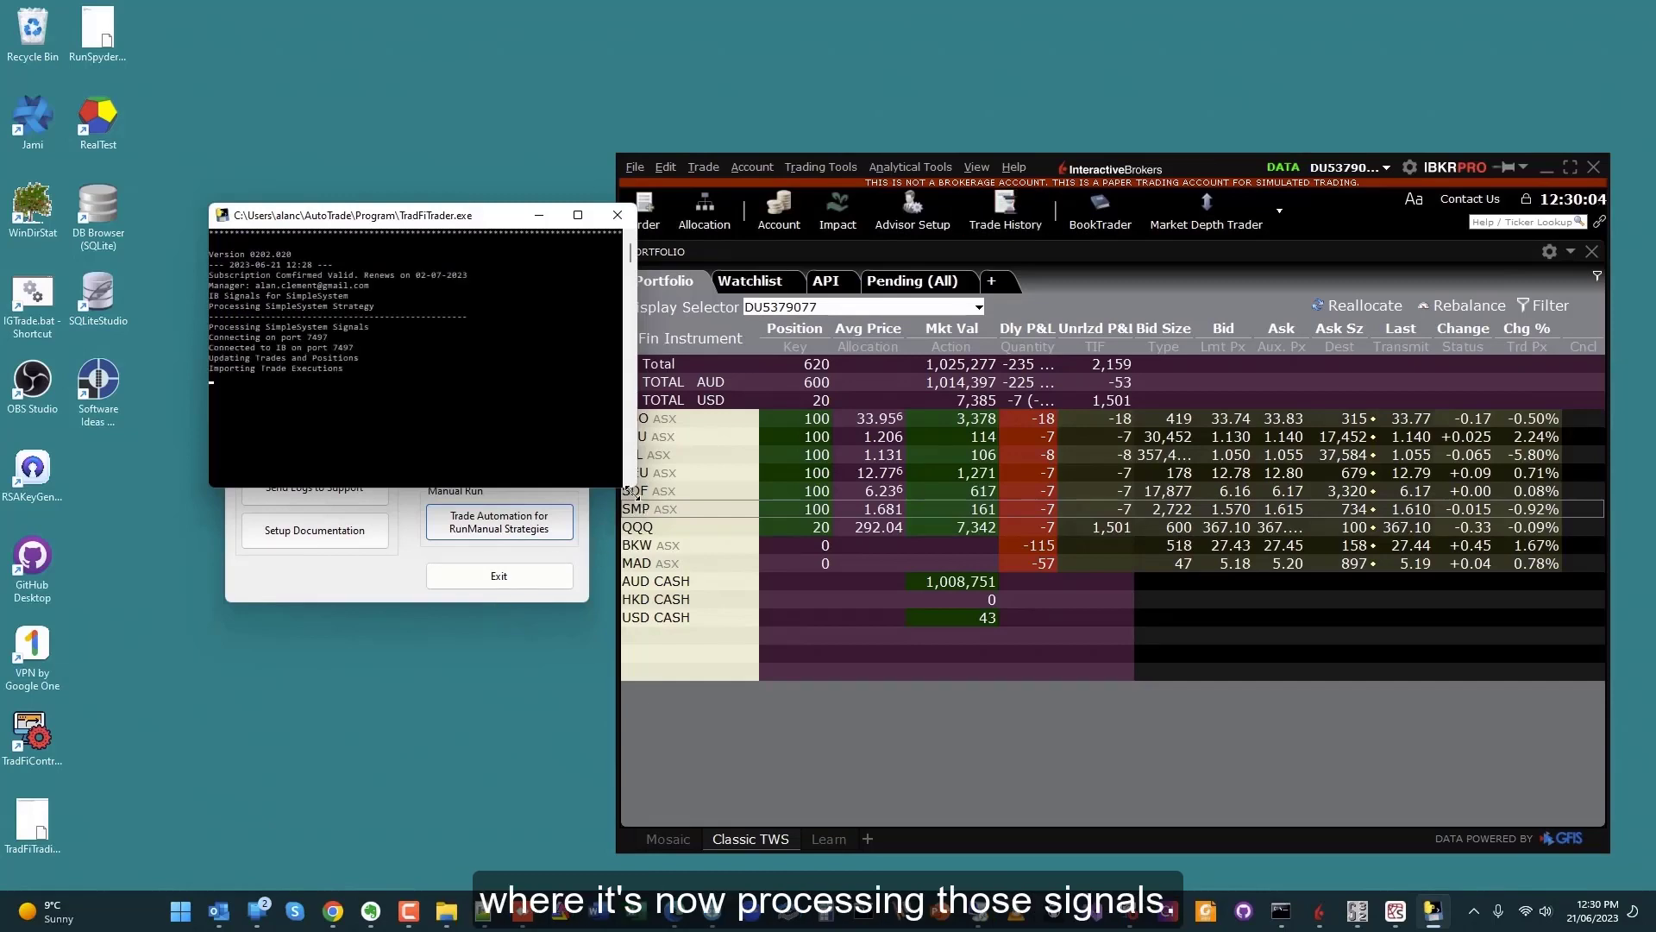
Resize and reposition the TradFiTrader console while TWS fills the EBO, BKW and MAD orders
drag(634, 492, 822, 668)
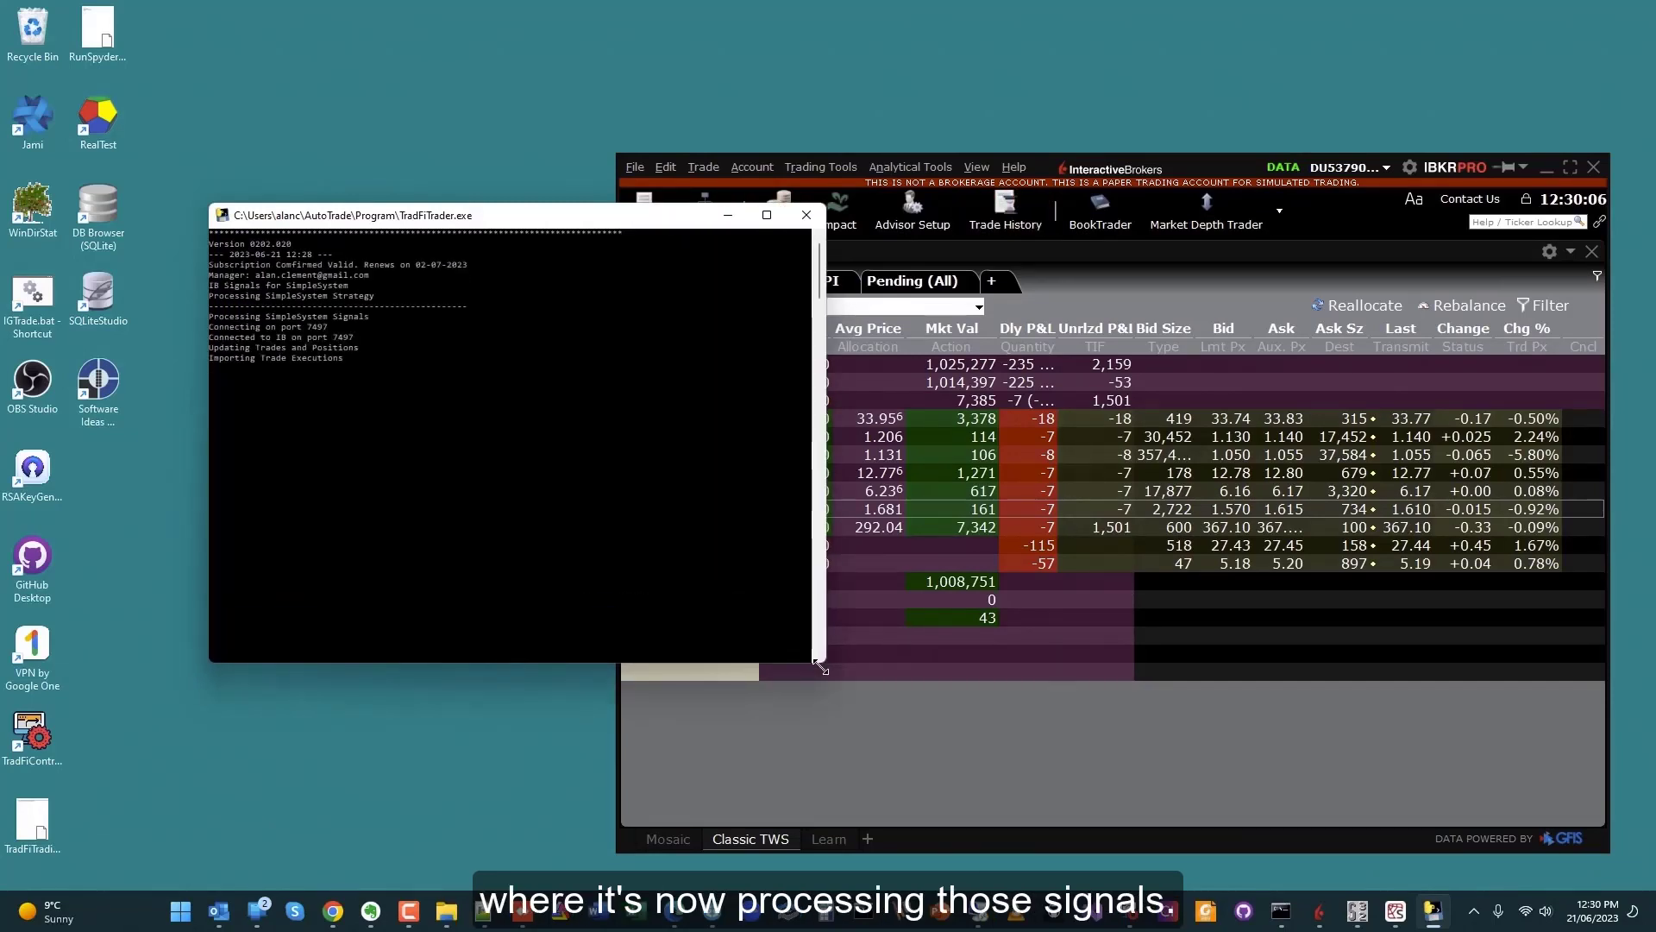
drag(649, 226, 445, 241)
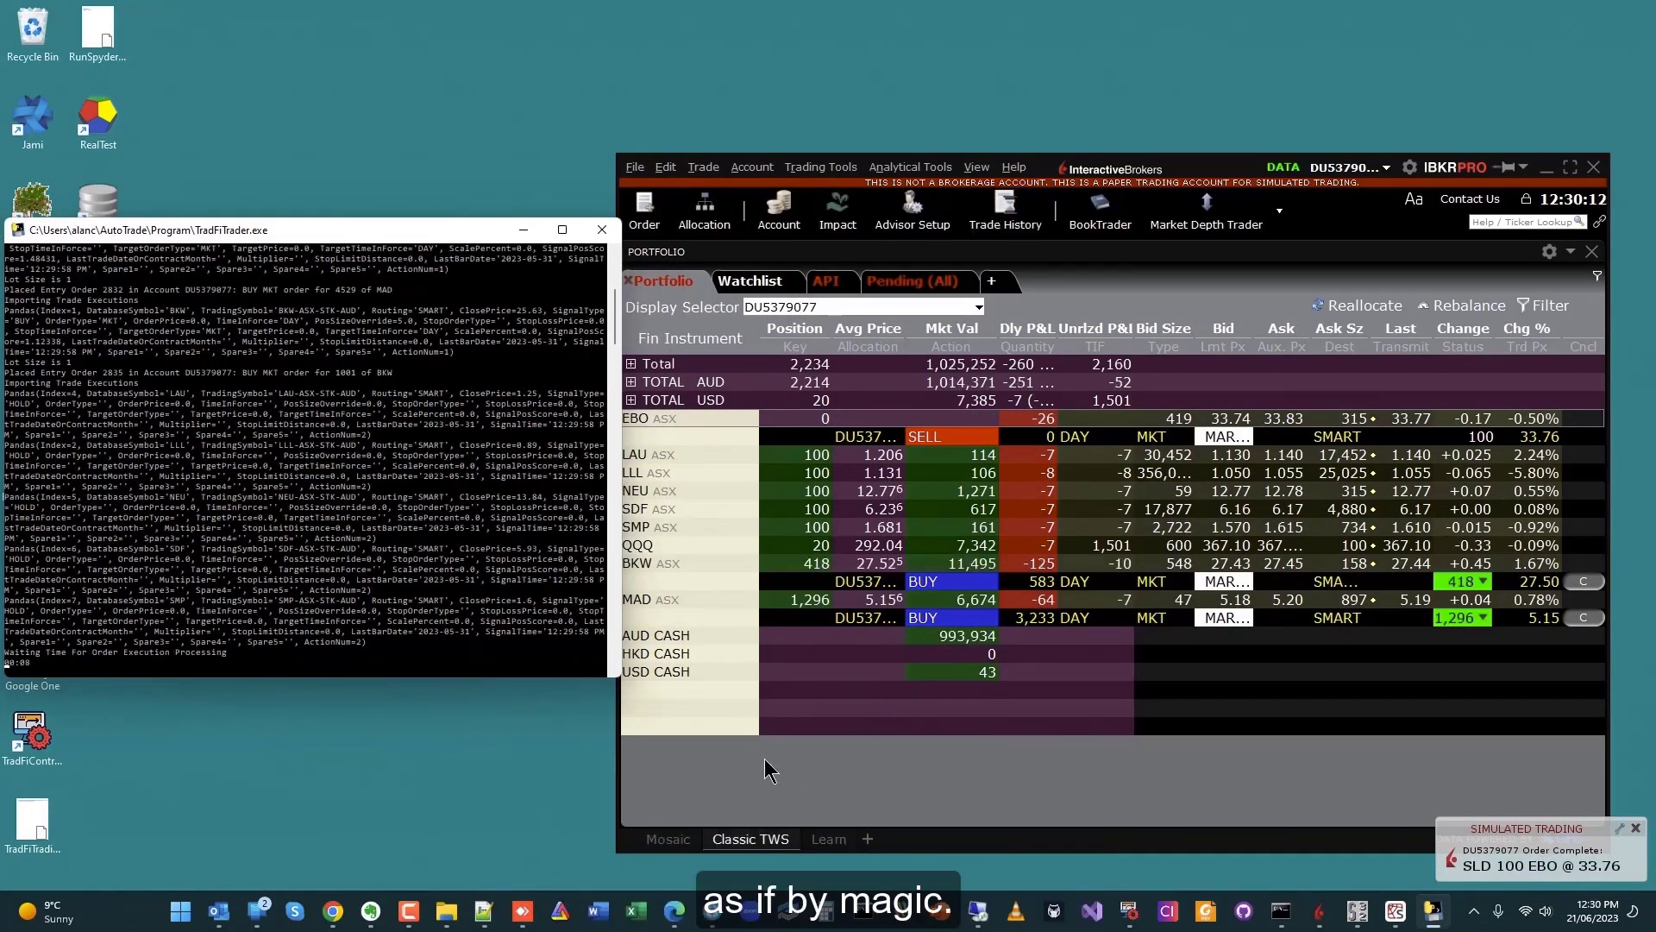
drag(619, 678, 585, 660)
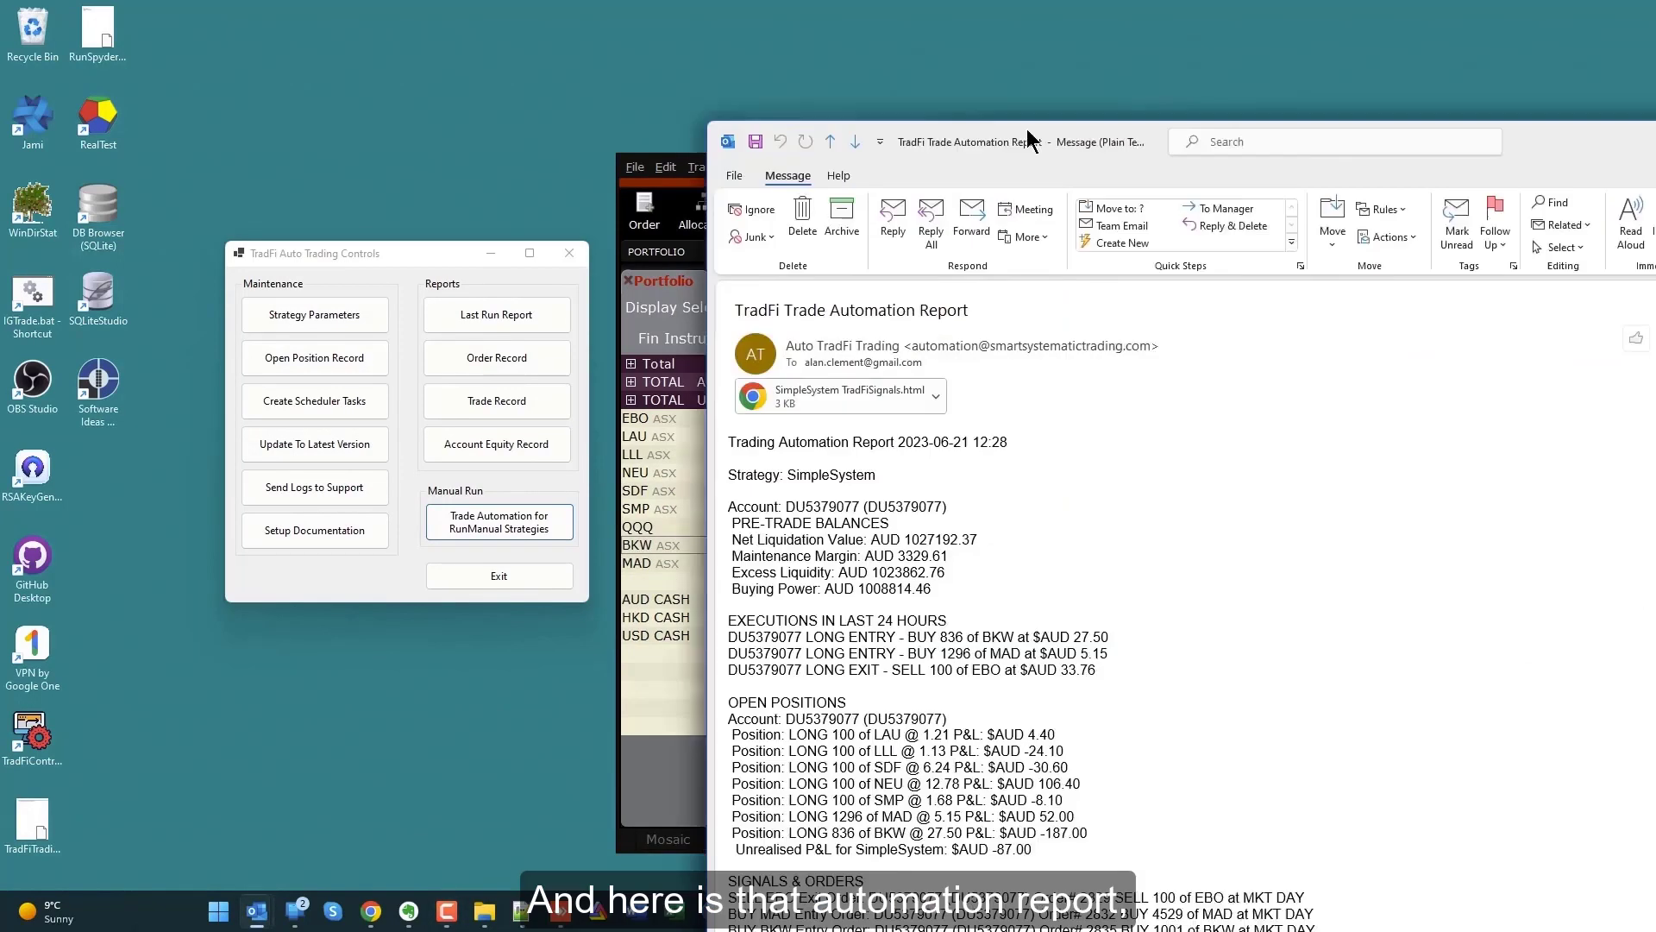
Highlight the report's date, SimpleSystem strategy name and pre-trade balance lines
drag(1027, 127, 734, 64)
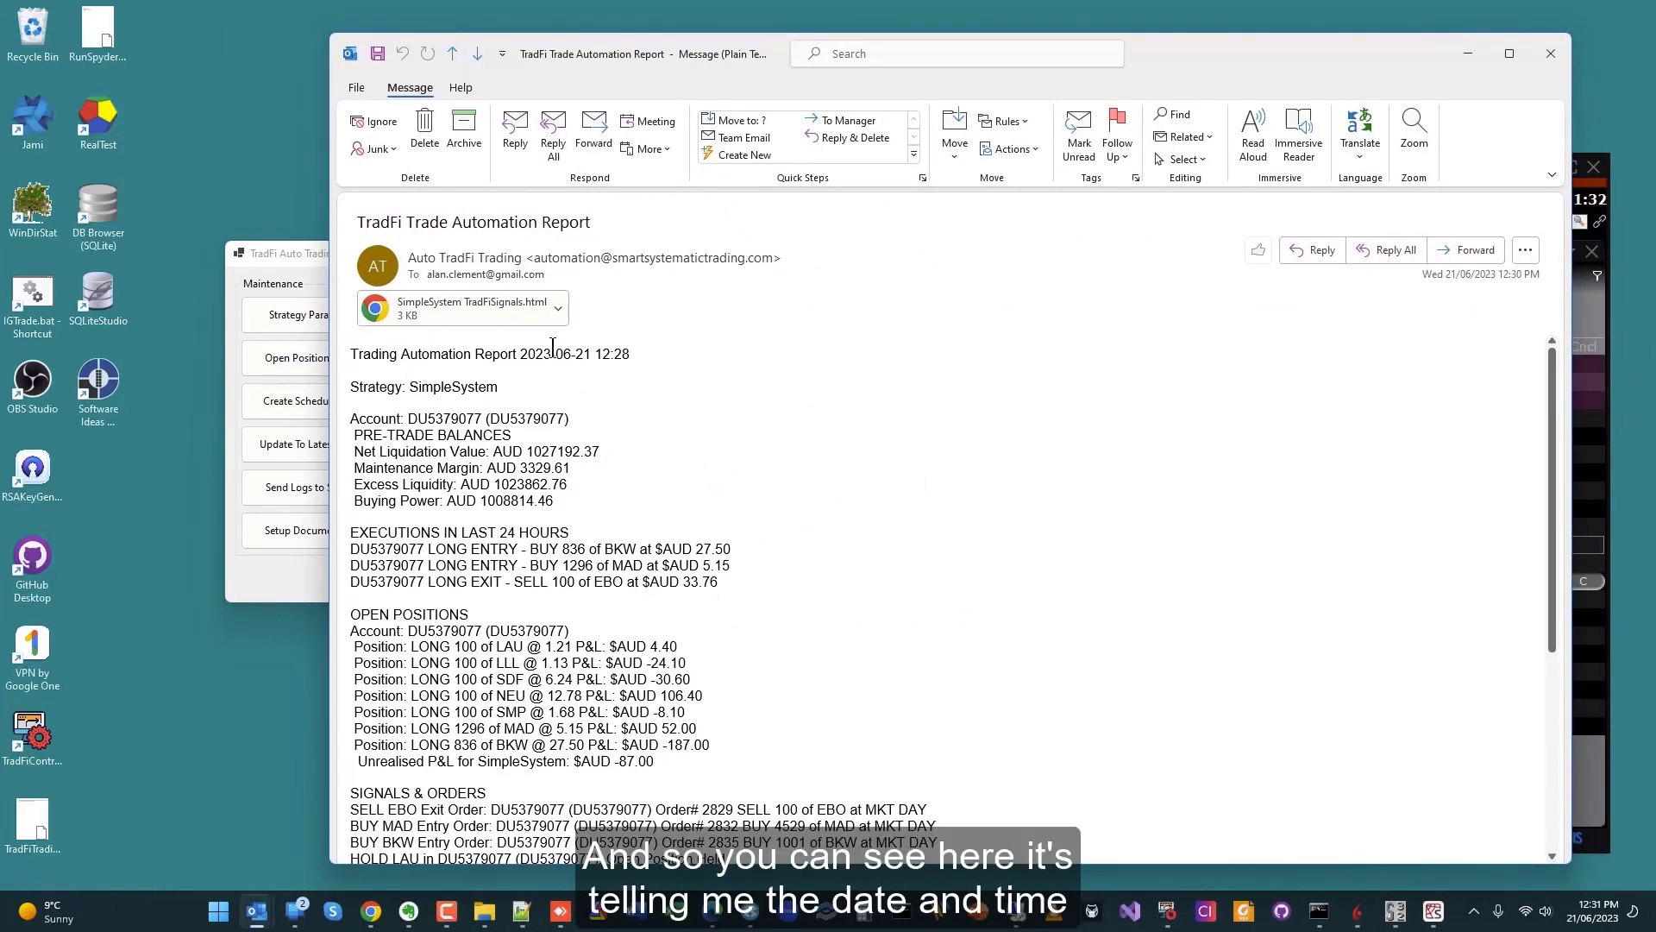
drag(638, 356, 489, 360)
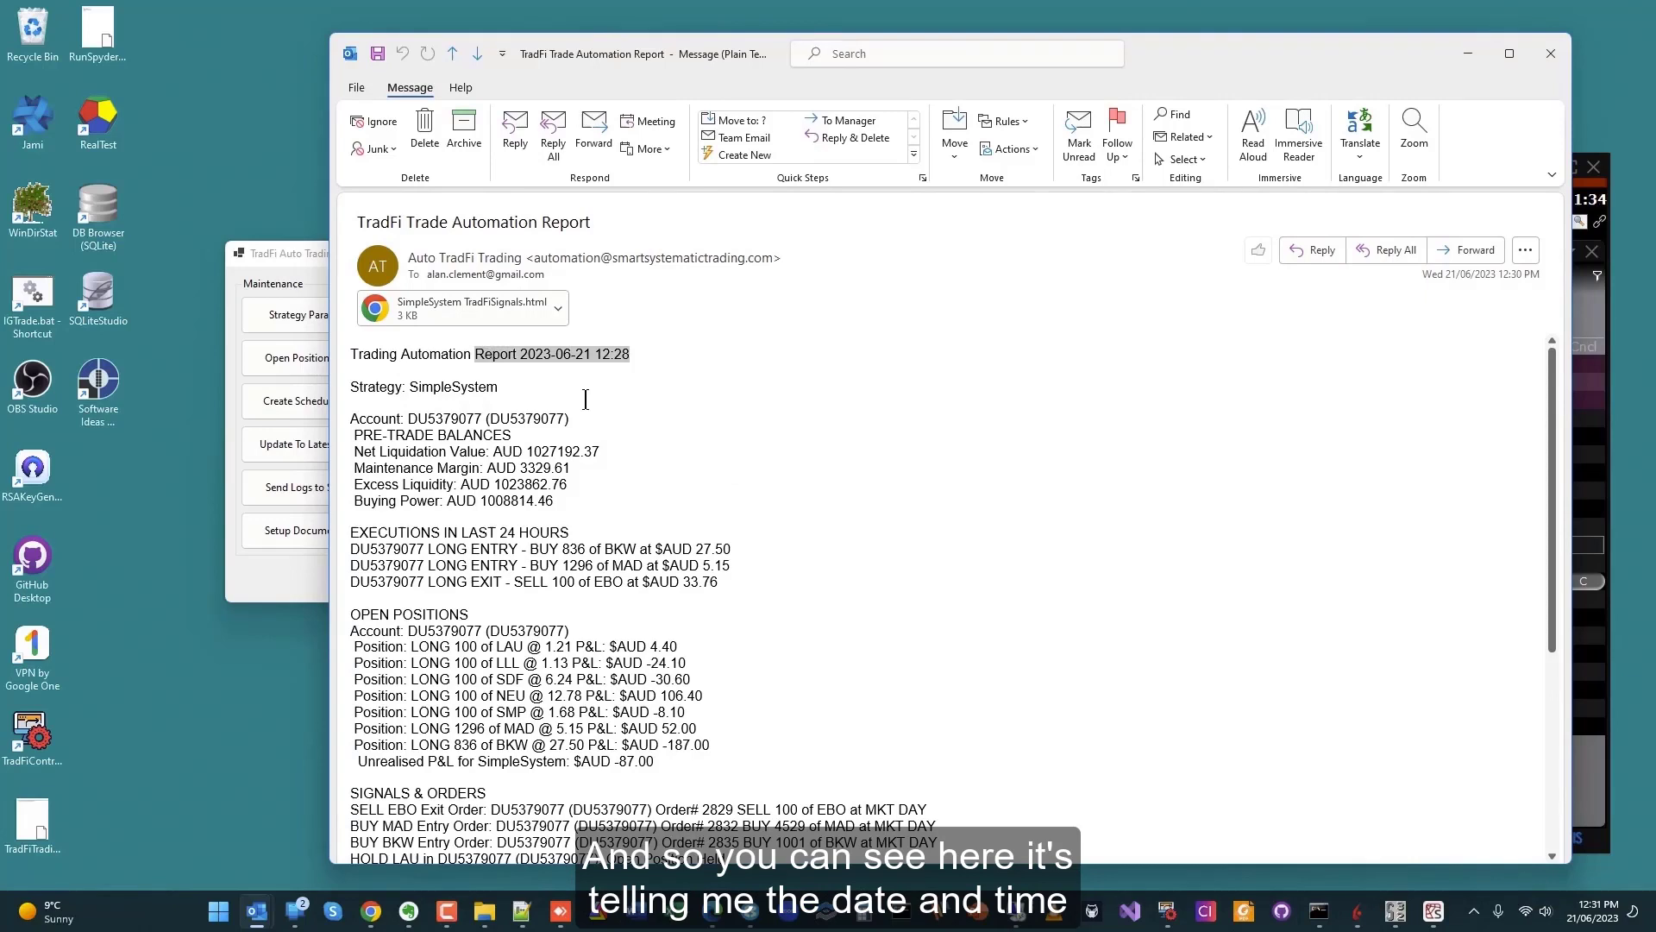
scroll(586, 399, down, 1)
drag(410, 347, 504, 347)
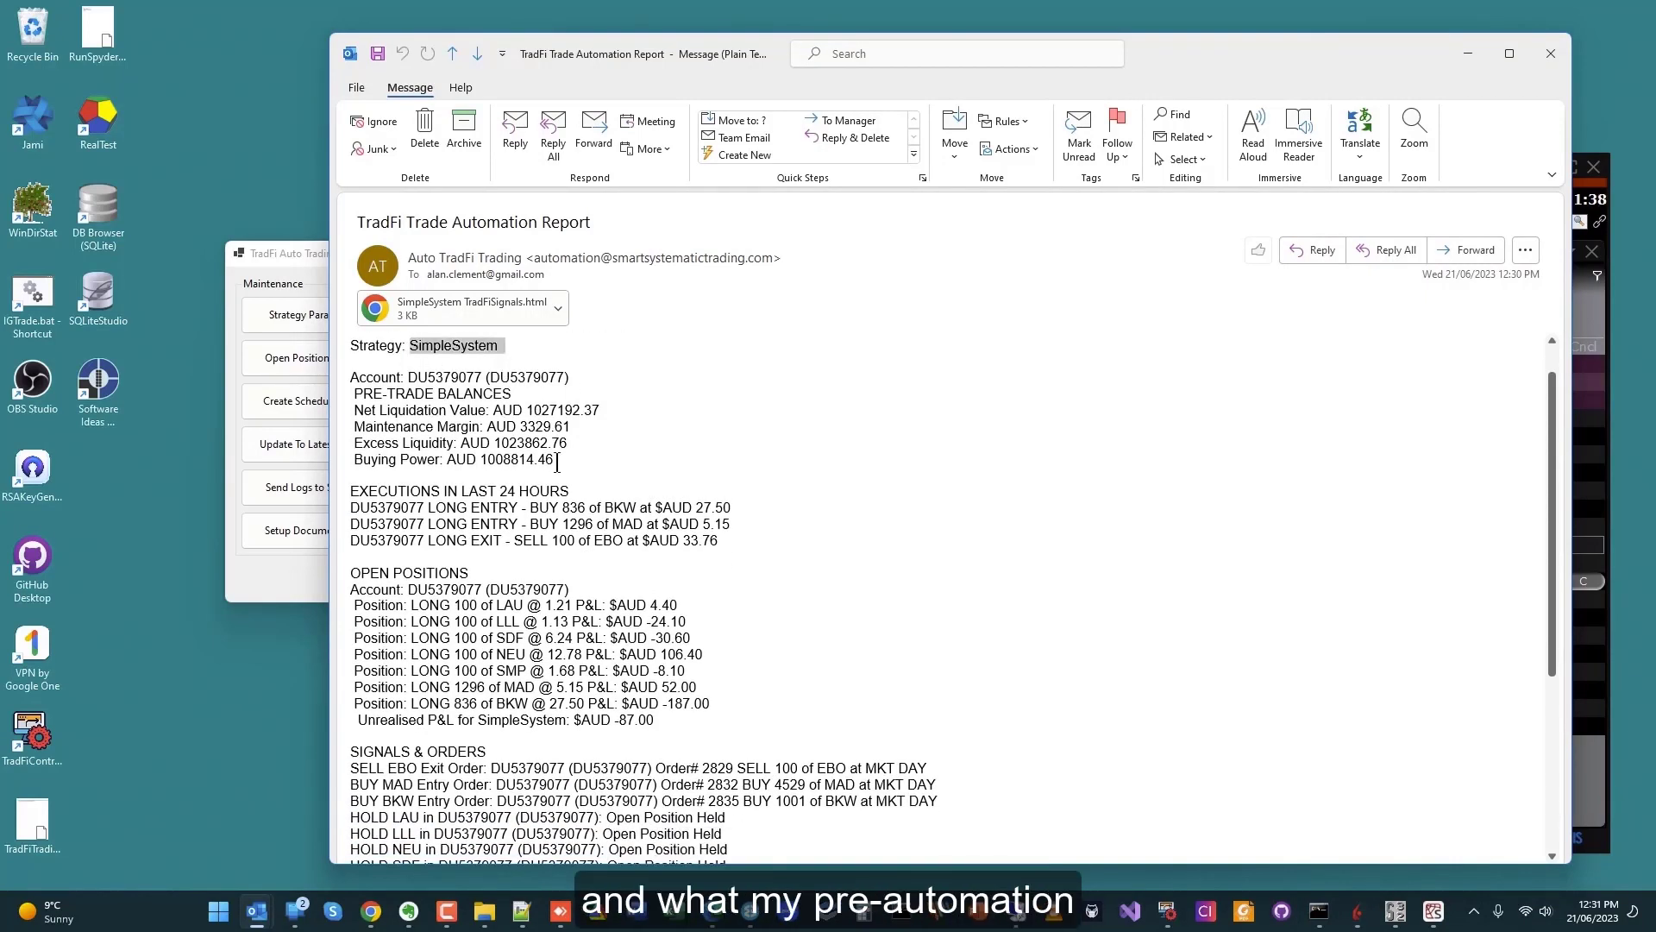
drag(557, 464, 331, 382)
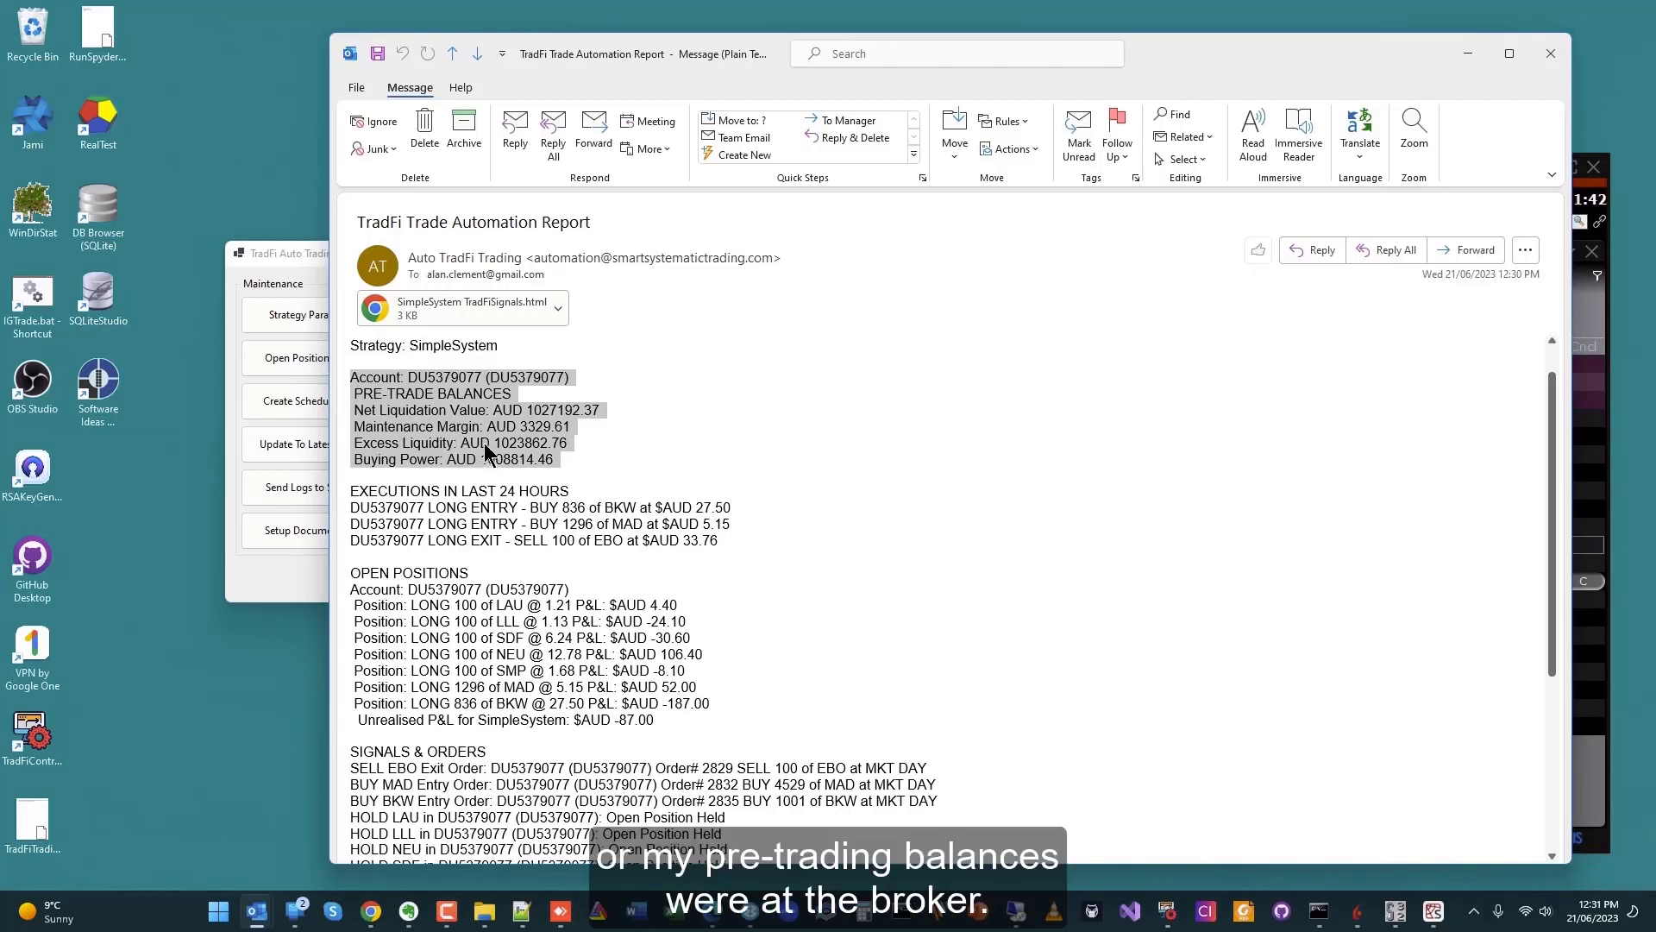
click(592, 462)
Highlight the BKW, MAD and EBO executions, open positions block and orders further down
scroll(655, 479, down, 1)
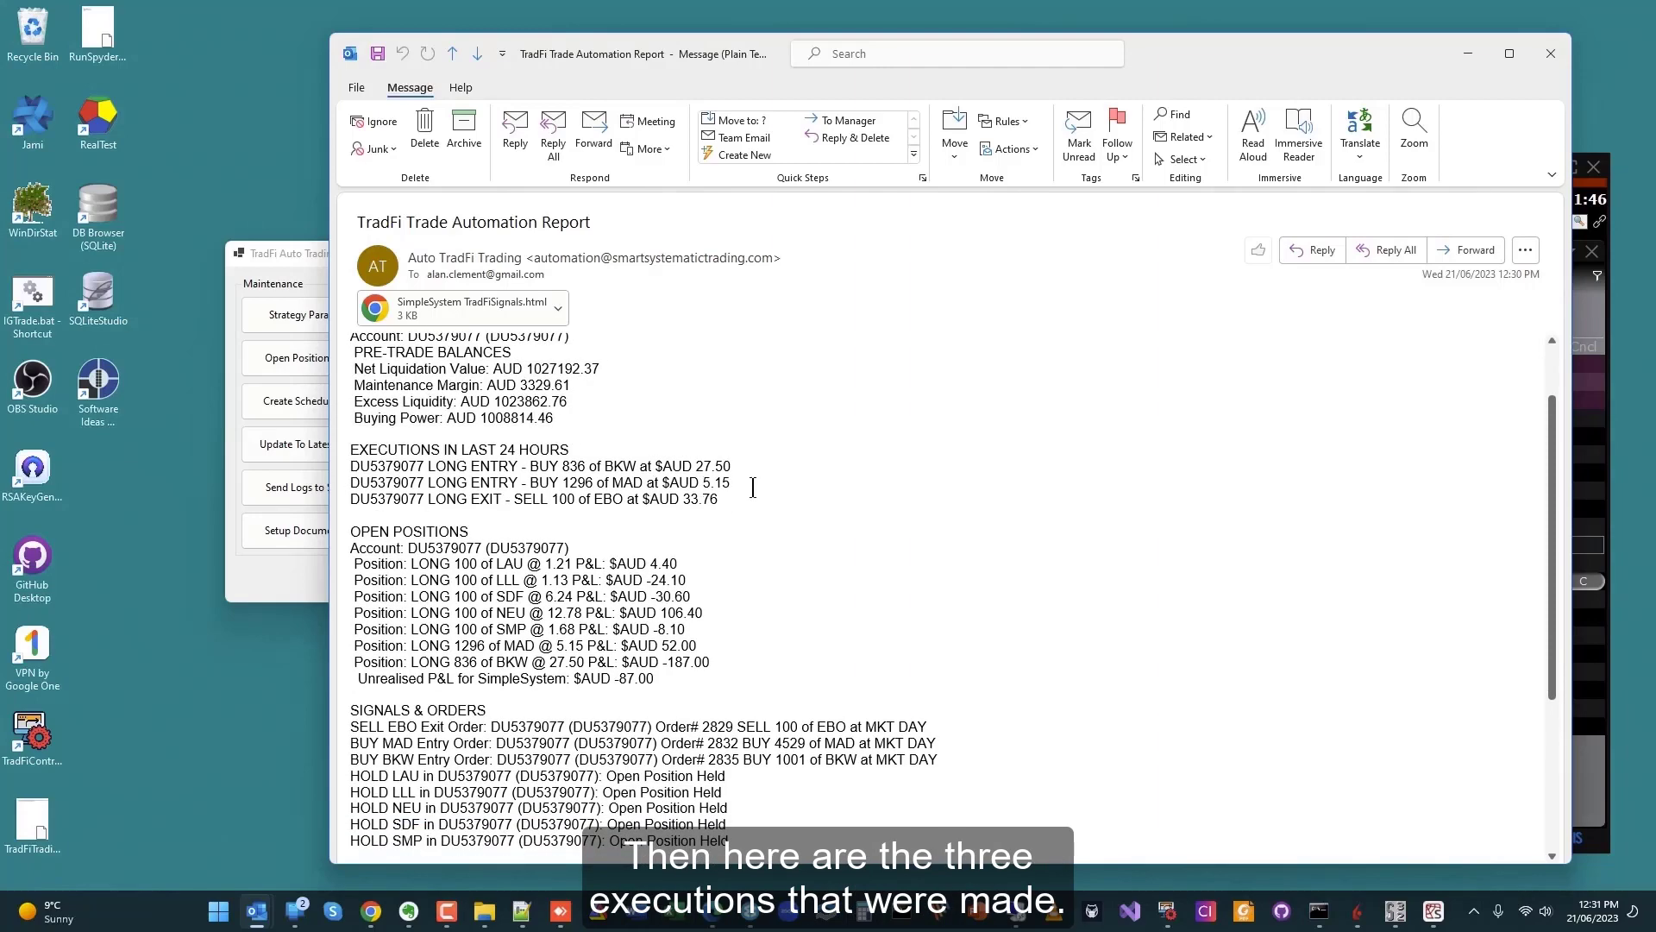
drag(723, 500, 353, 467)
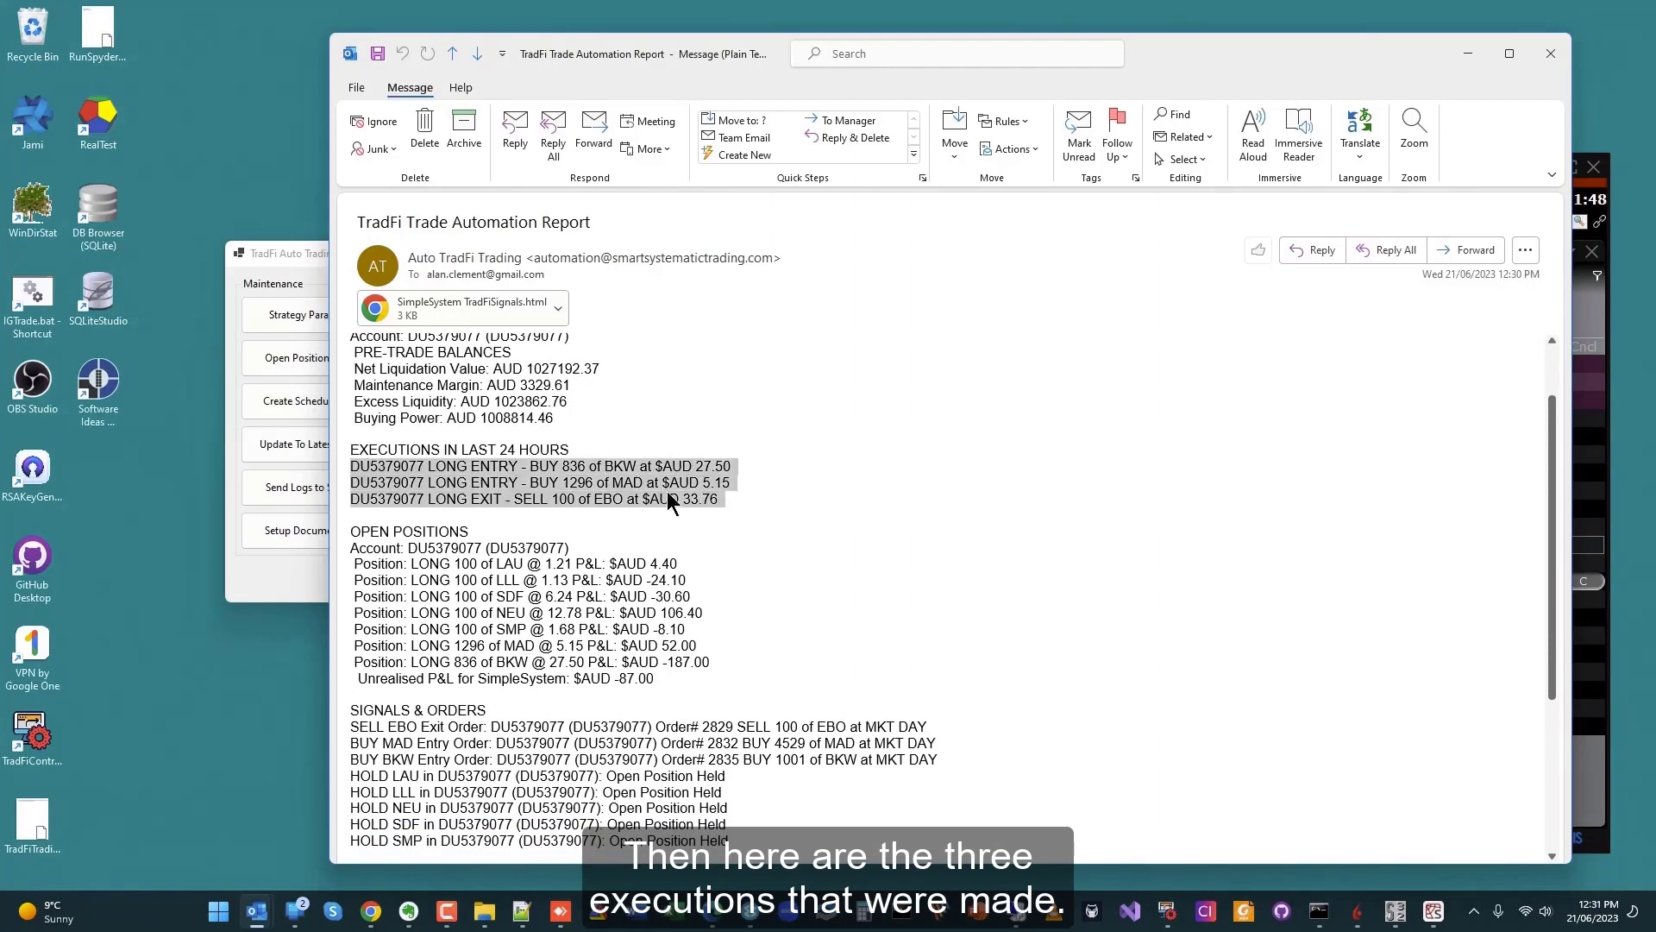
scroll(712, 505, down, 2)
drag(676, 602, 362, 468)
click(555, 589)
scroll(554, 589, down, 2)
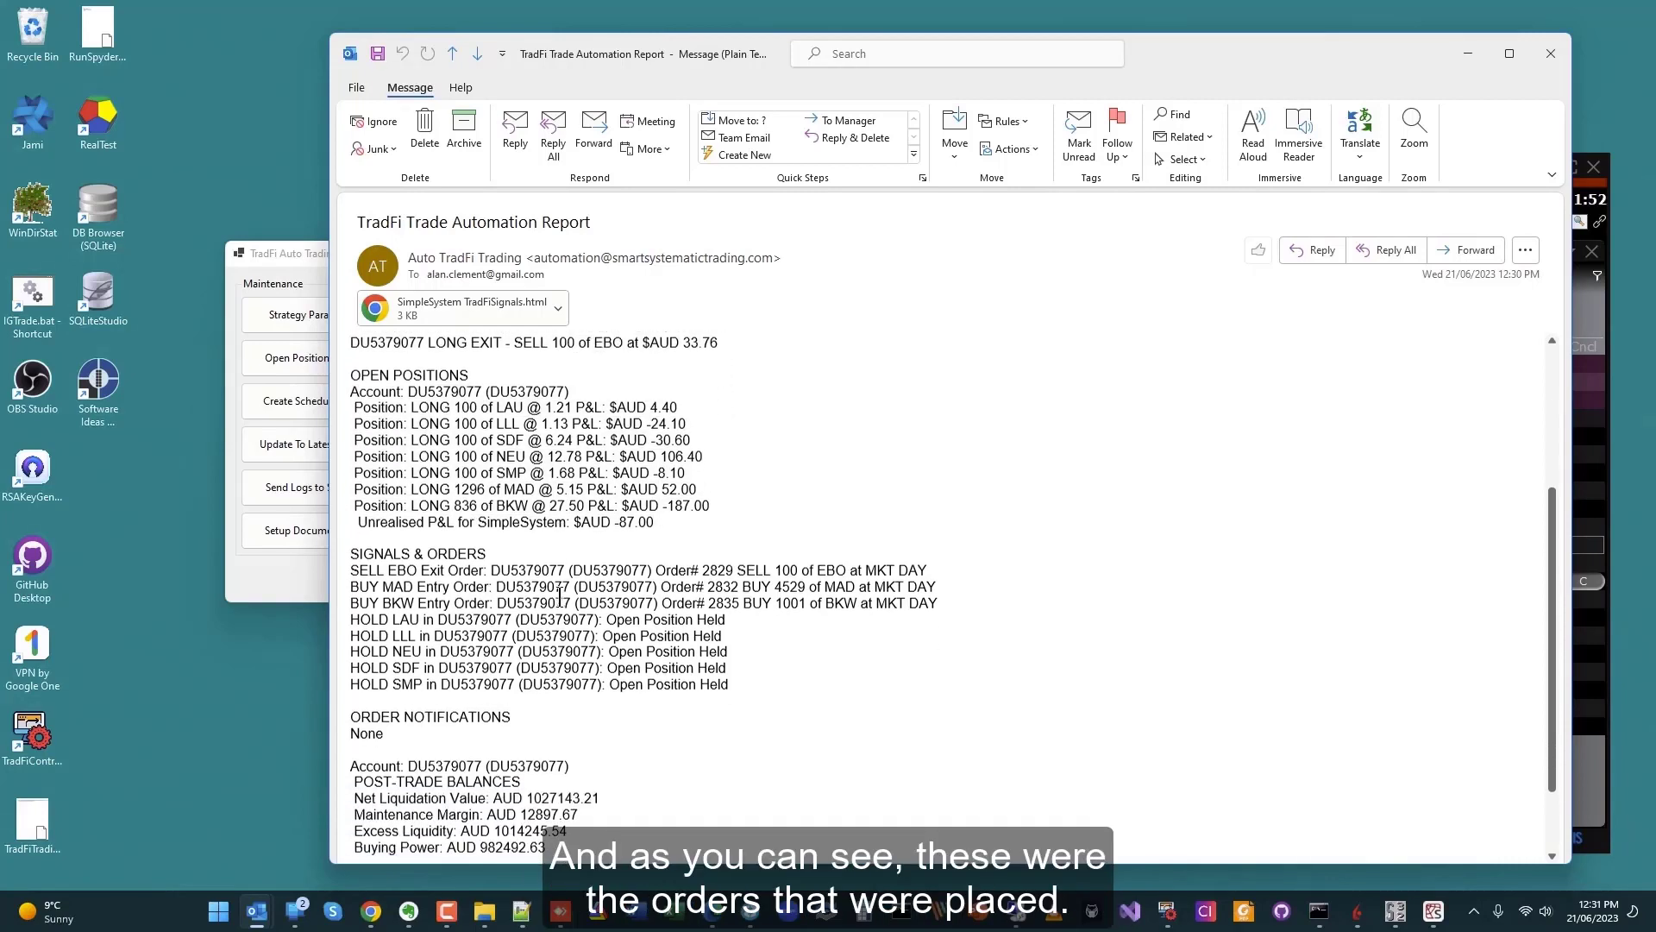
drag(947, 593, 359, 567)
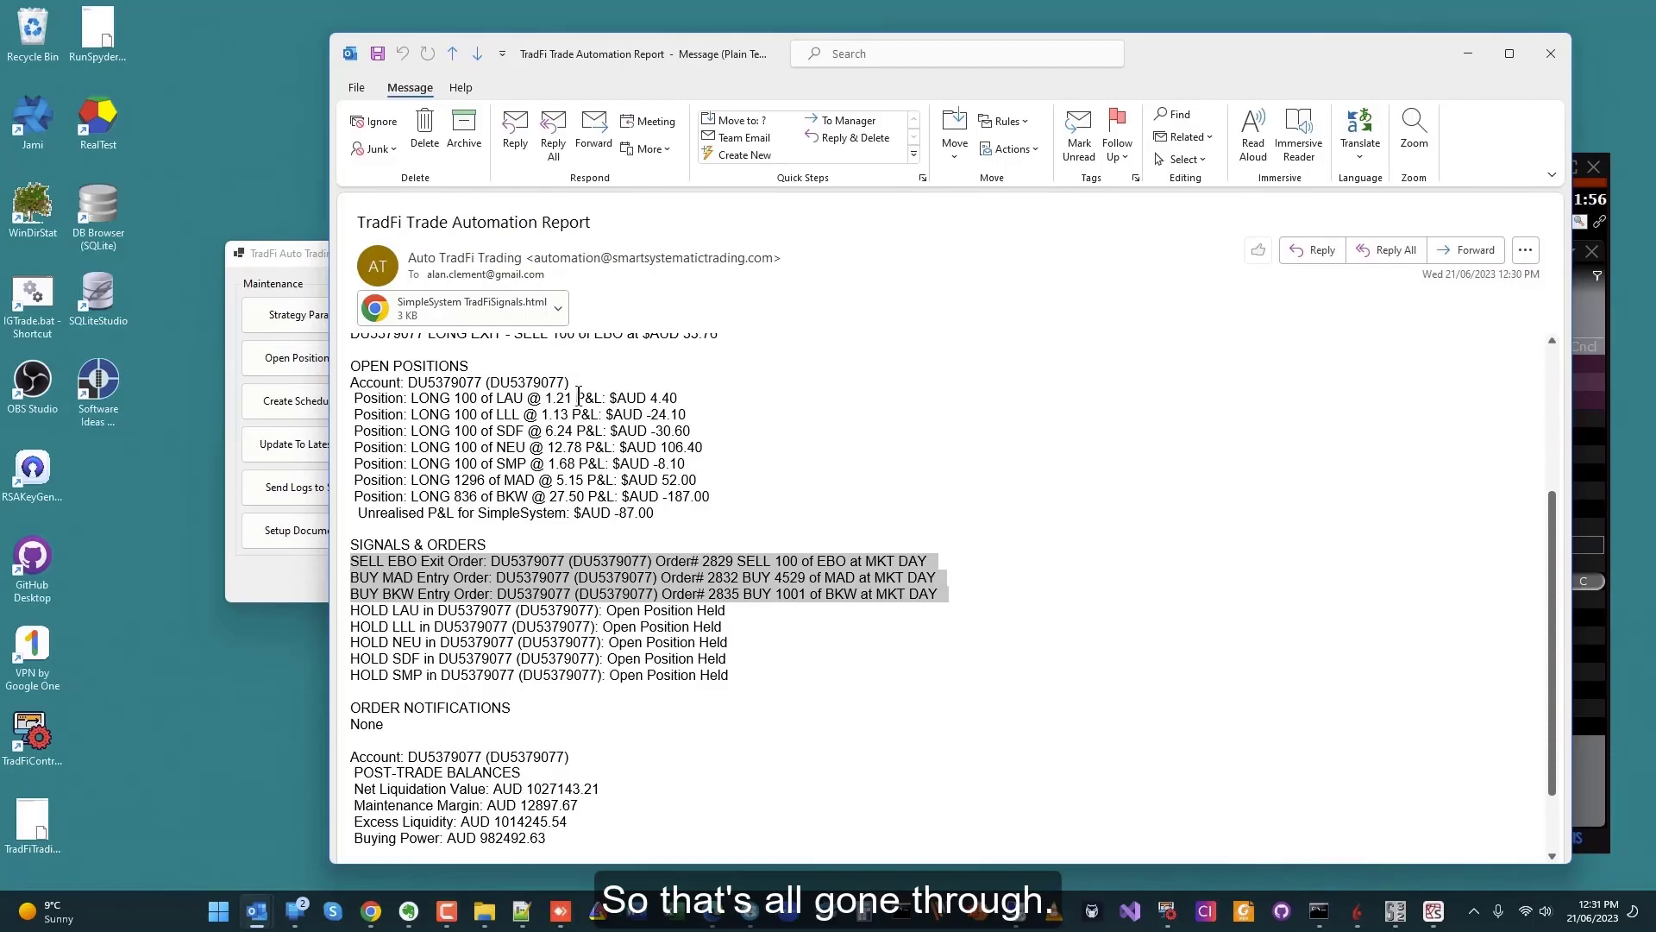
scroll(564, 546, down, 2)
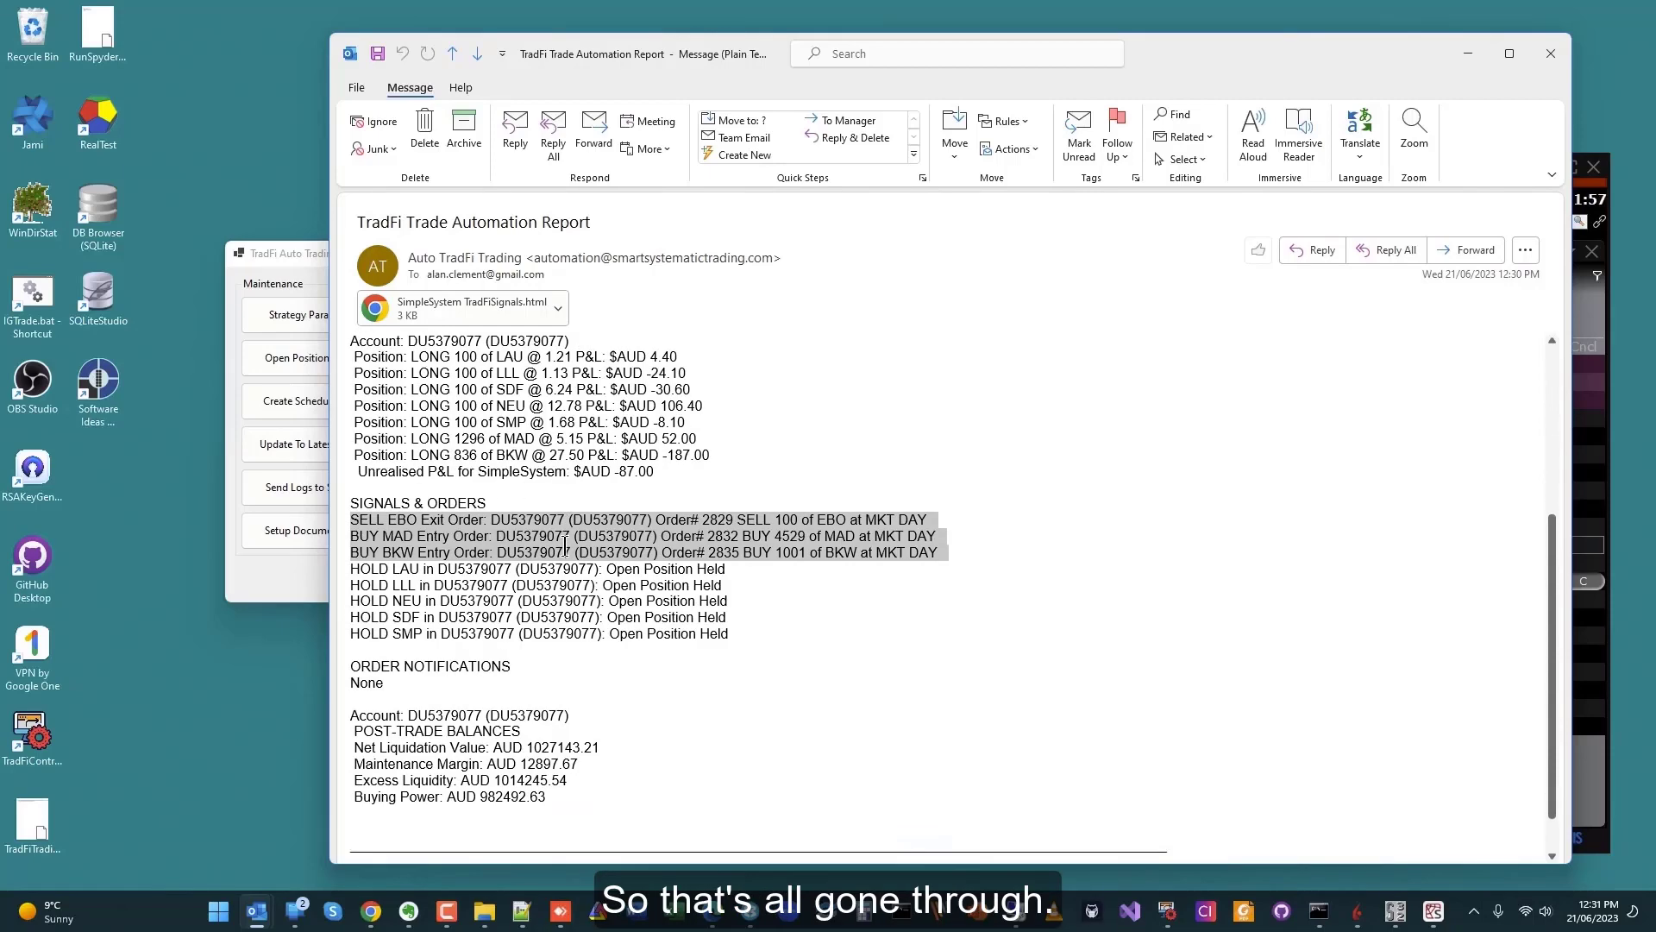
click(437, 303)
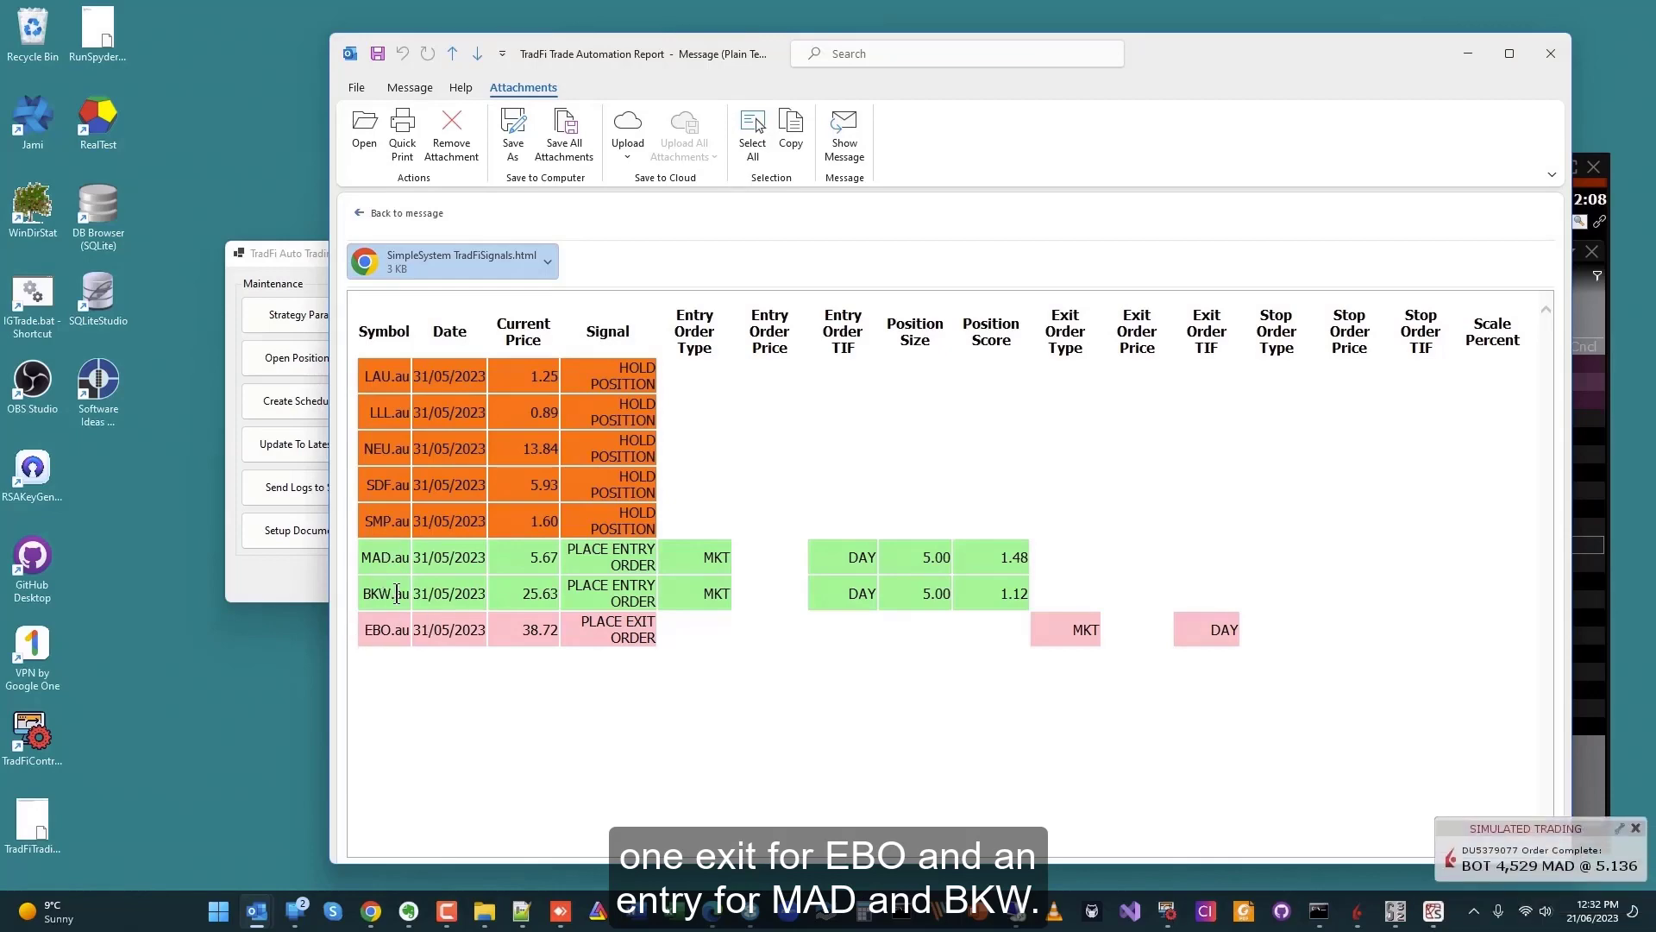
click(380, 214)
scroll(522, 500, up, 4)
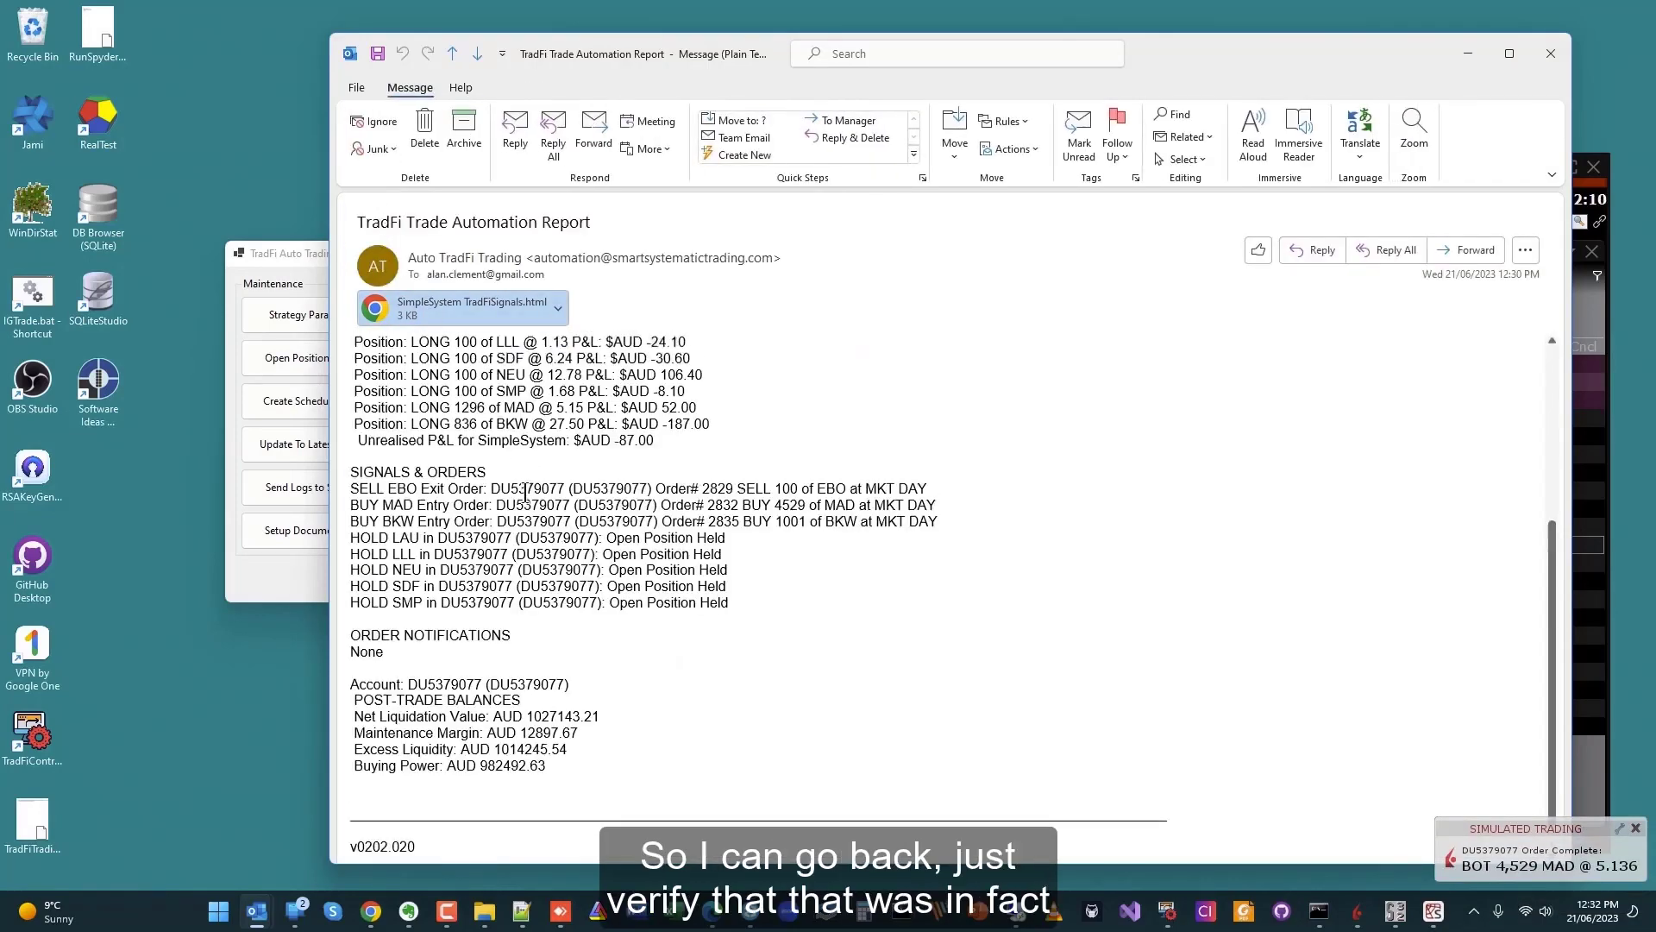
scroll(522, 500, down, 3)
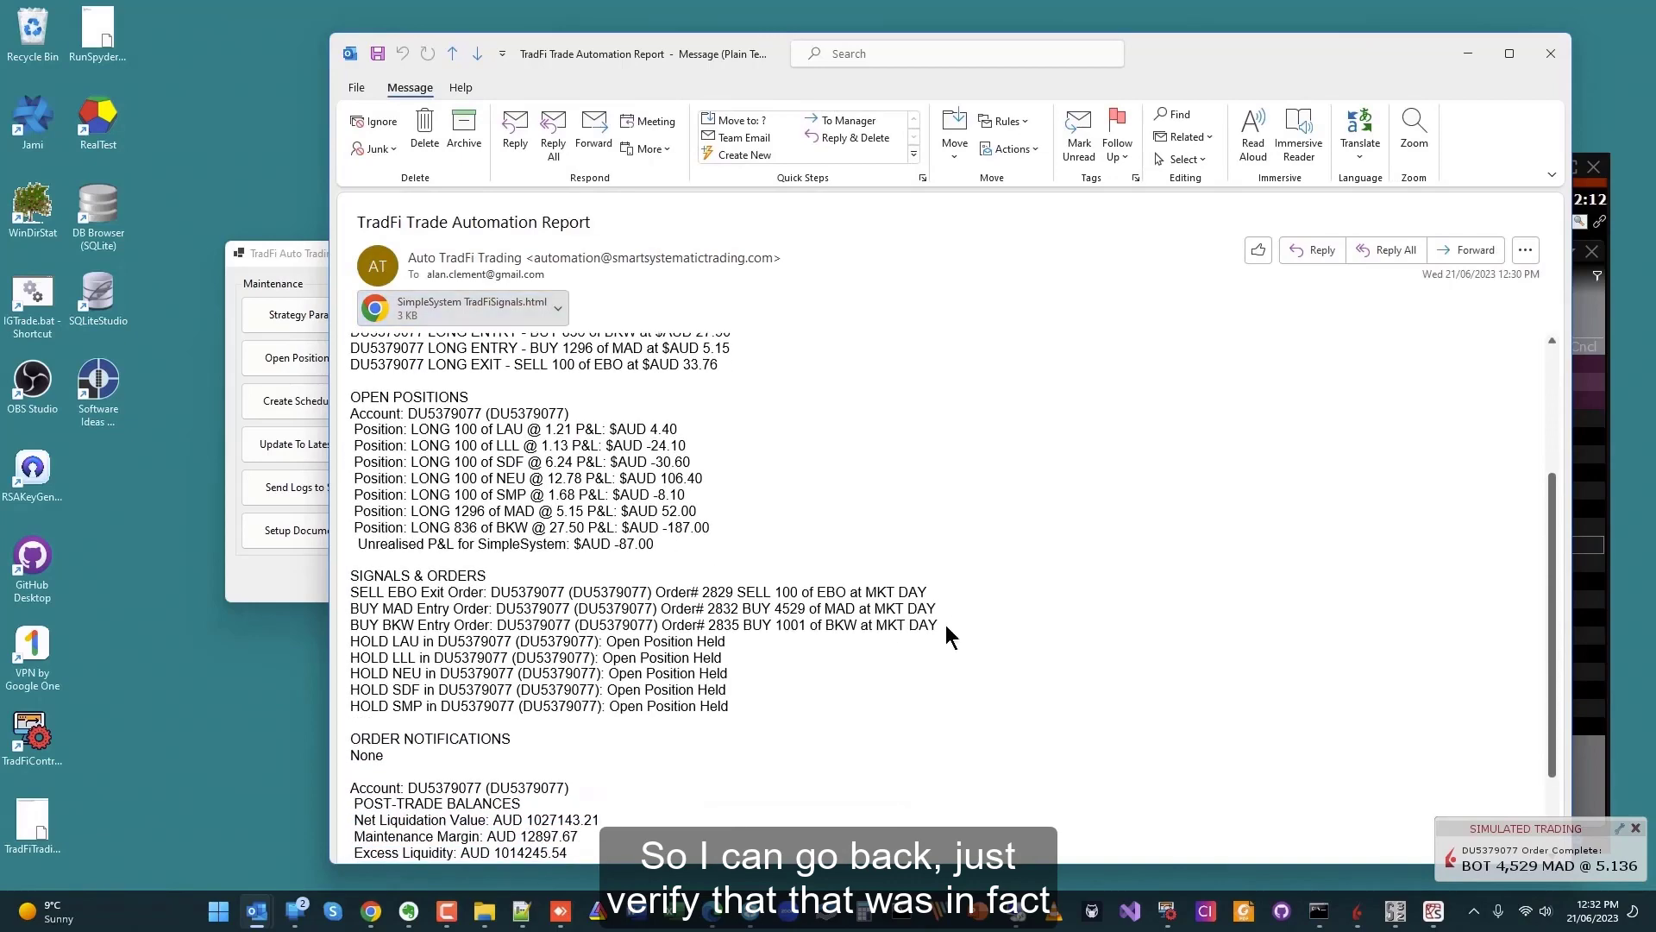
drag(952, 634, 450, 604)
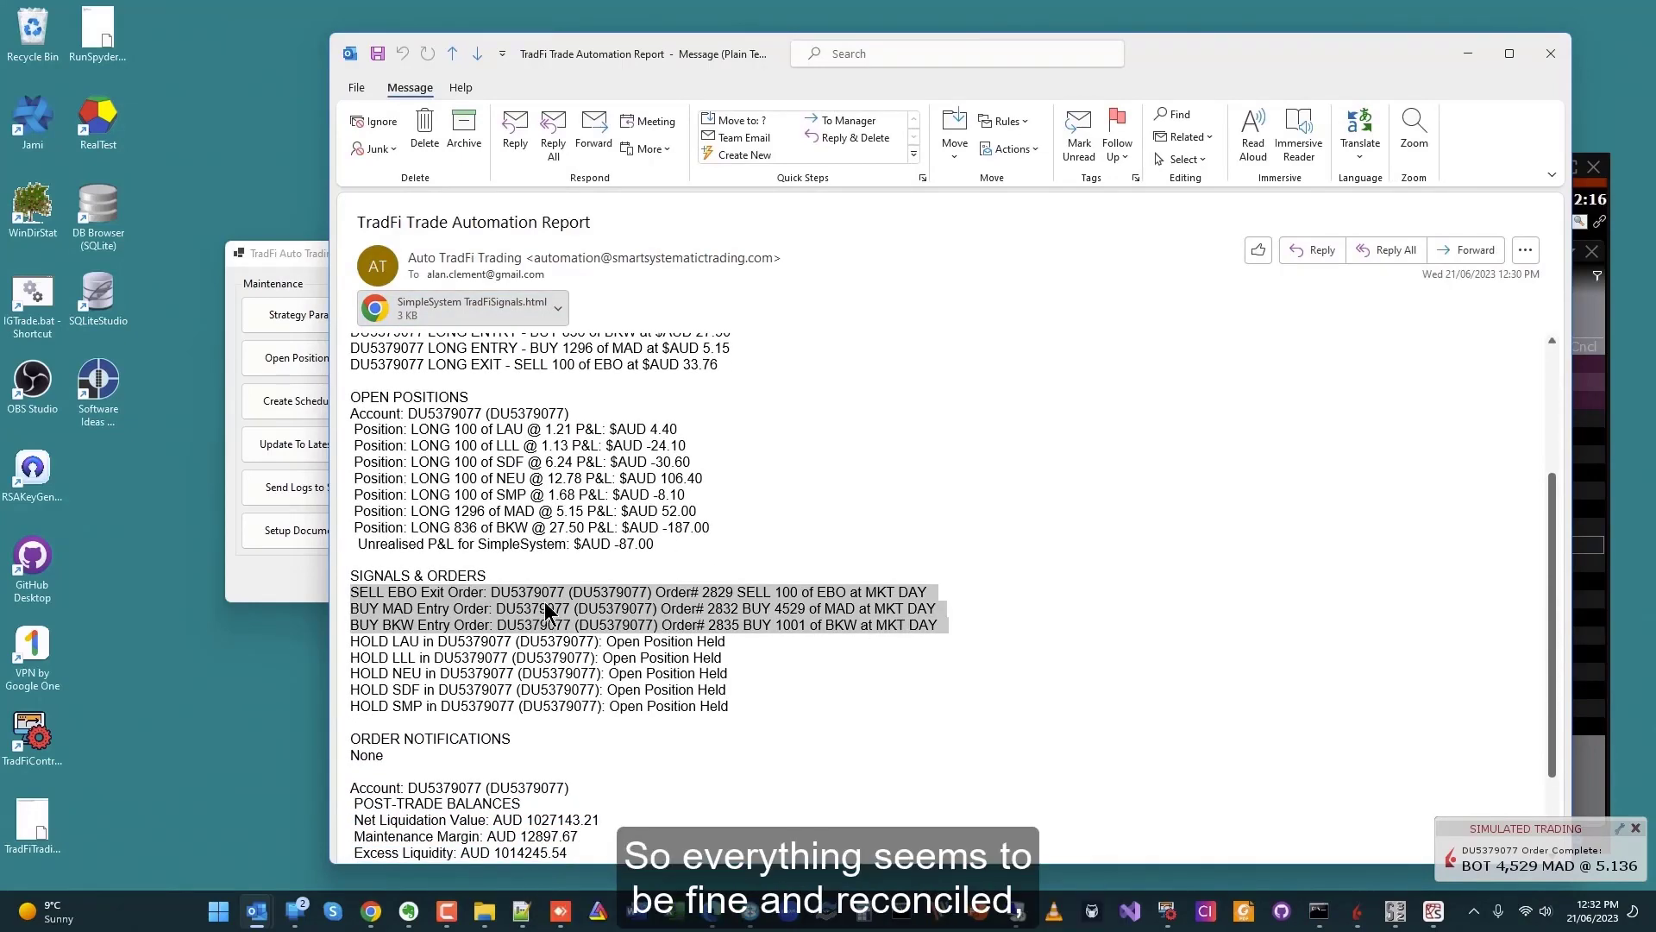
click(763, 663)
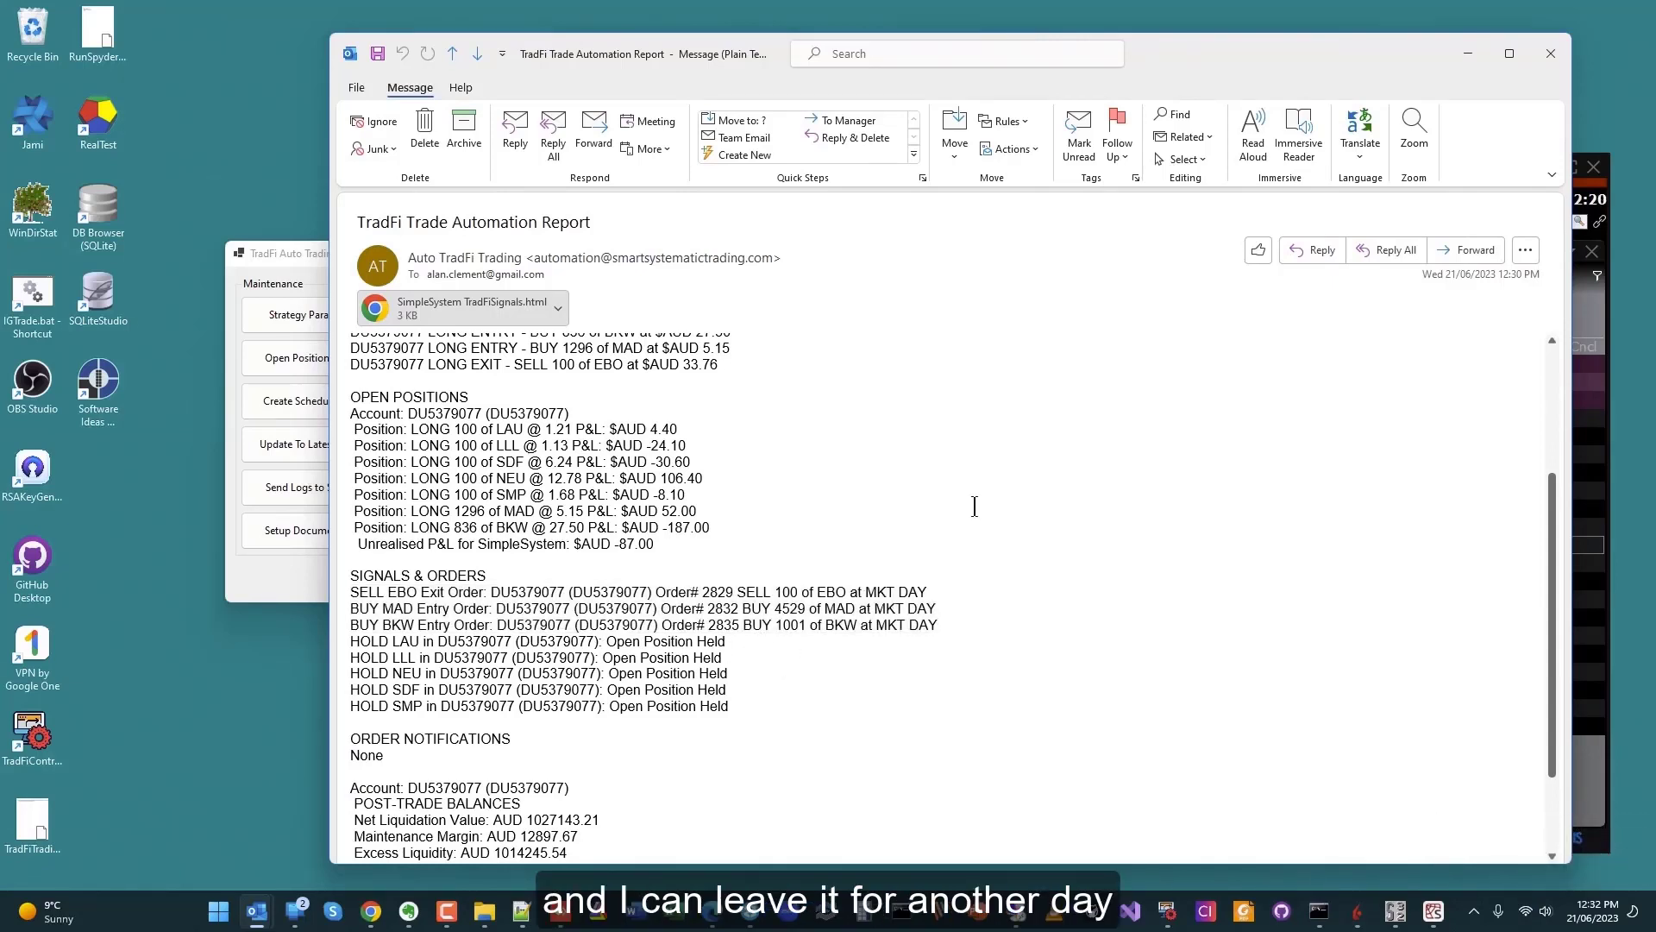